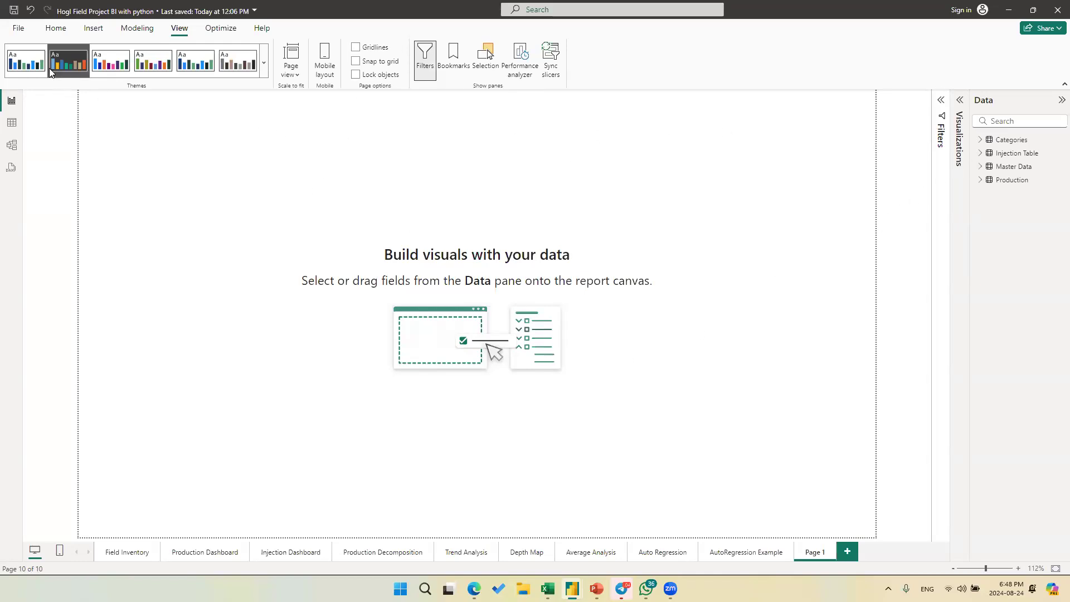
- Look over the common data sources available for import, and examine the table relationships in the data model
left_click(56, 29)
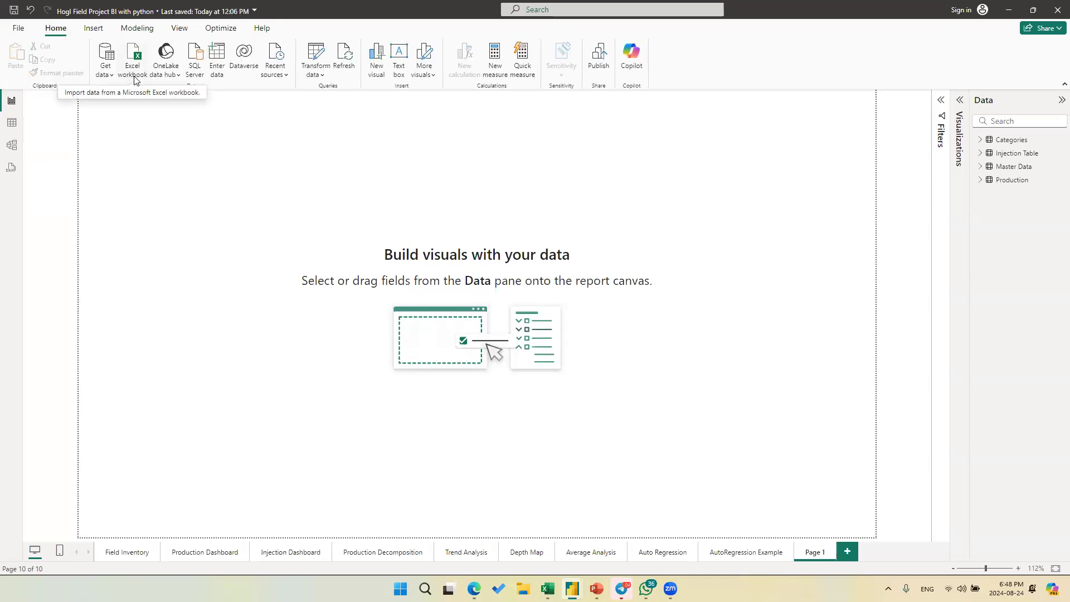
left_click(110, 78)
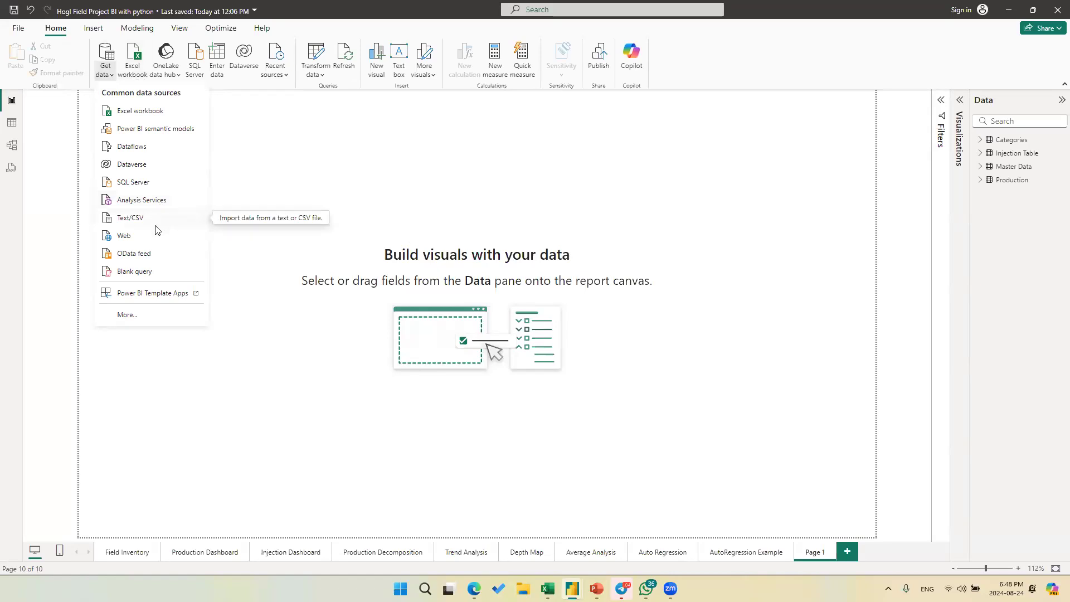
left_click(301, 269)
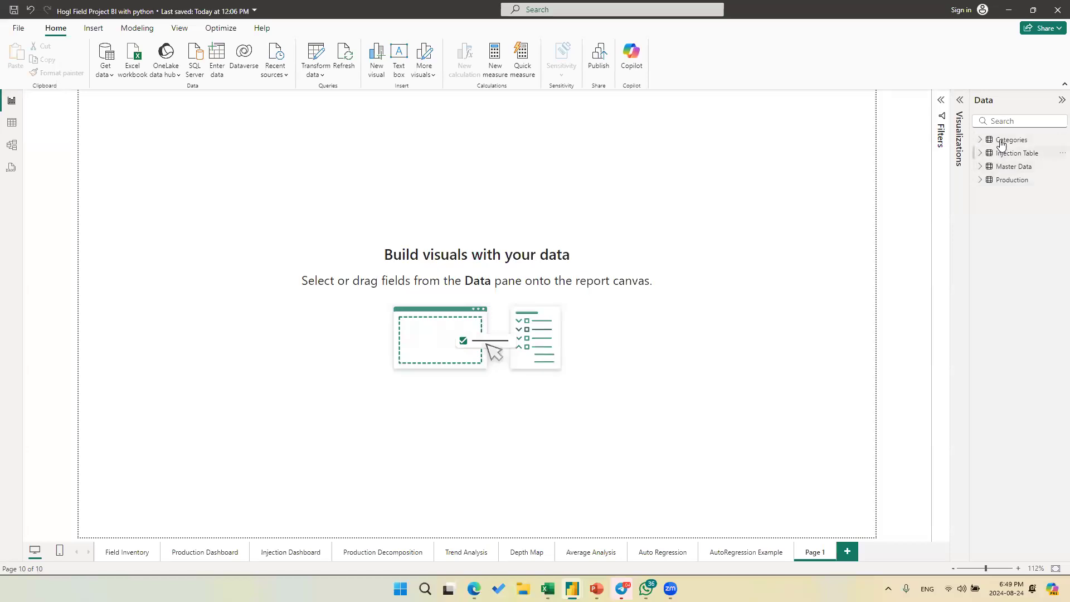
left_click(12, 145)
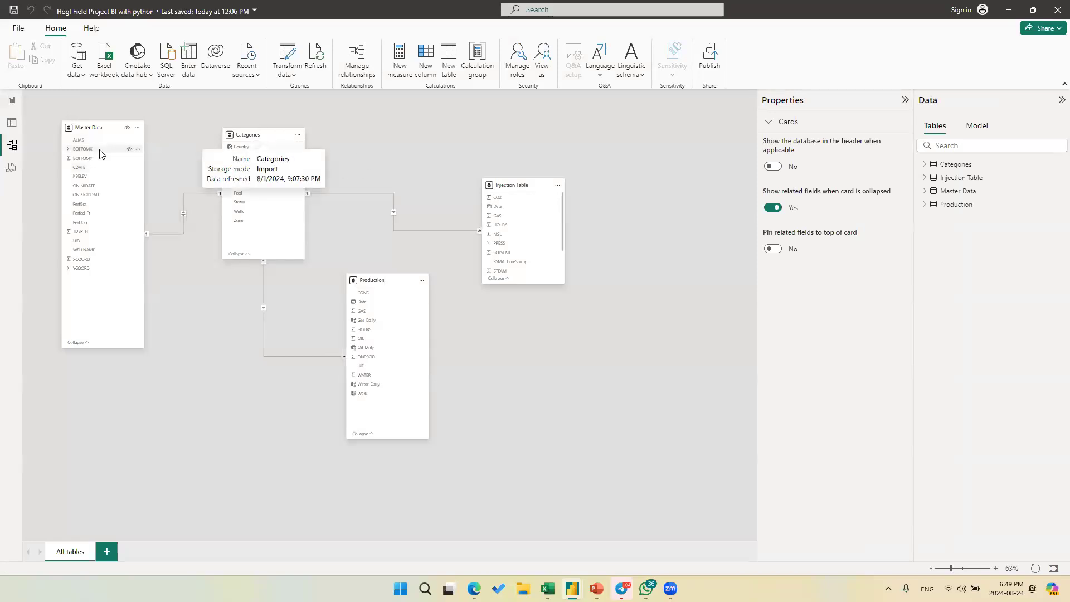
left_click(12, 101)
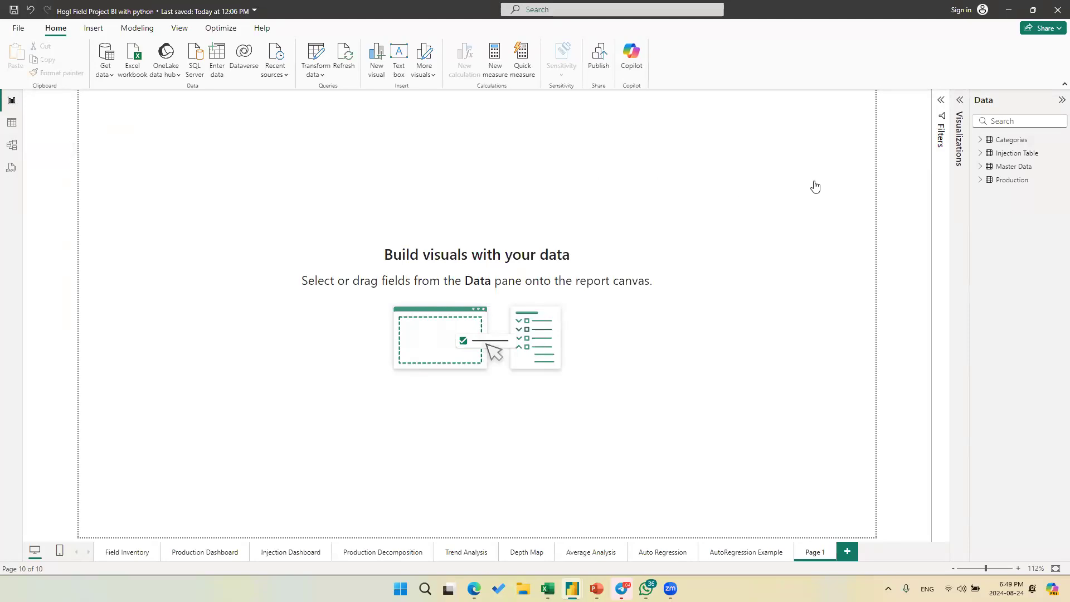
- Add an empty line chart to Page 1 and enlarge it to the full page height and over half its width
left_click(963, 133)
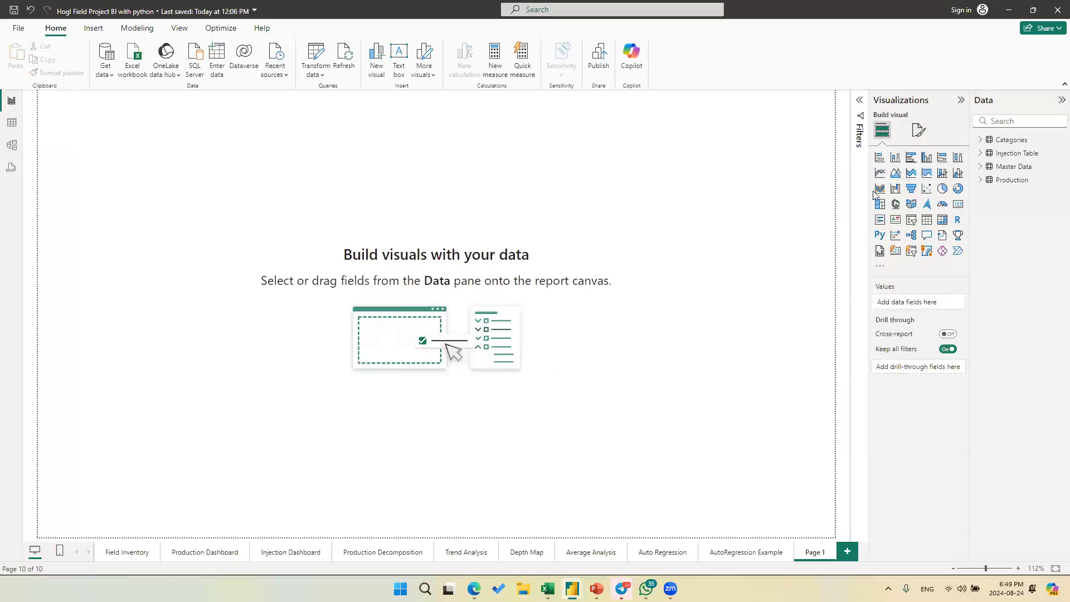
left_click(880, 173)
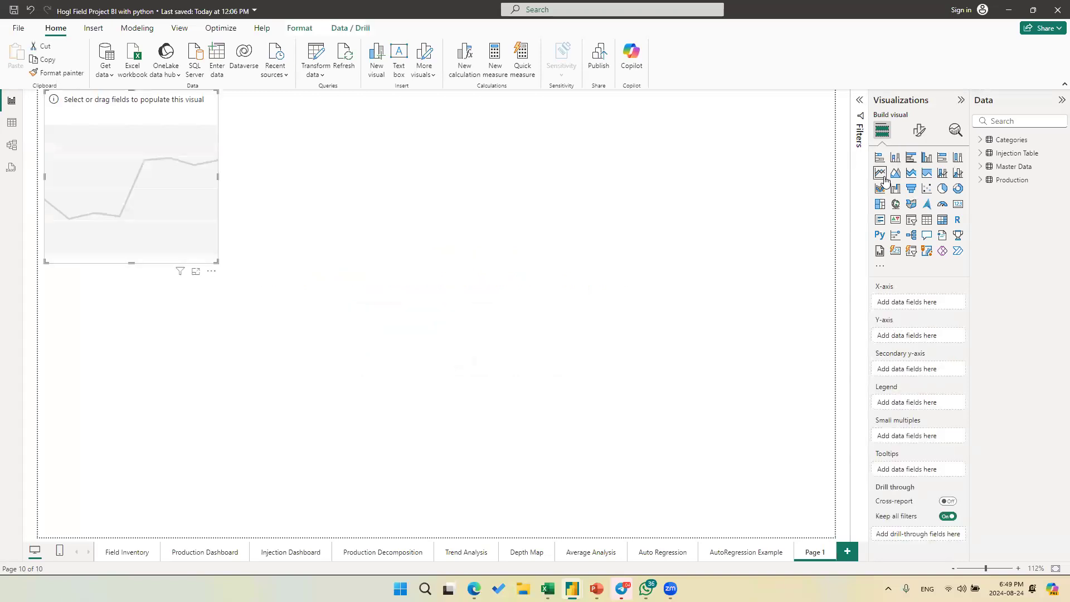
left_click_drag(256, 290, 518, 537)
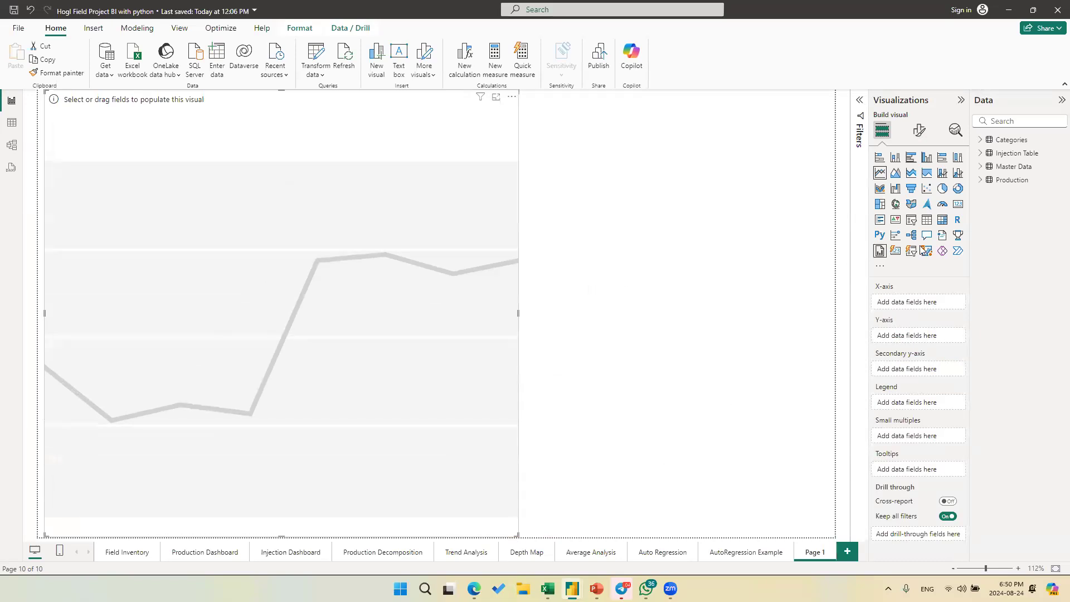
- Create a calculated column in the Production table with the formula GOR = Production[GAS]/Production[OIL]
mouse_move(987, 187)
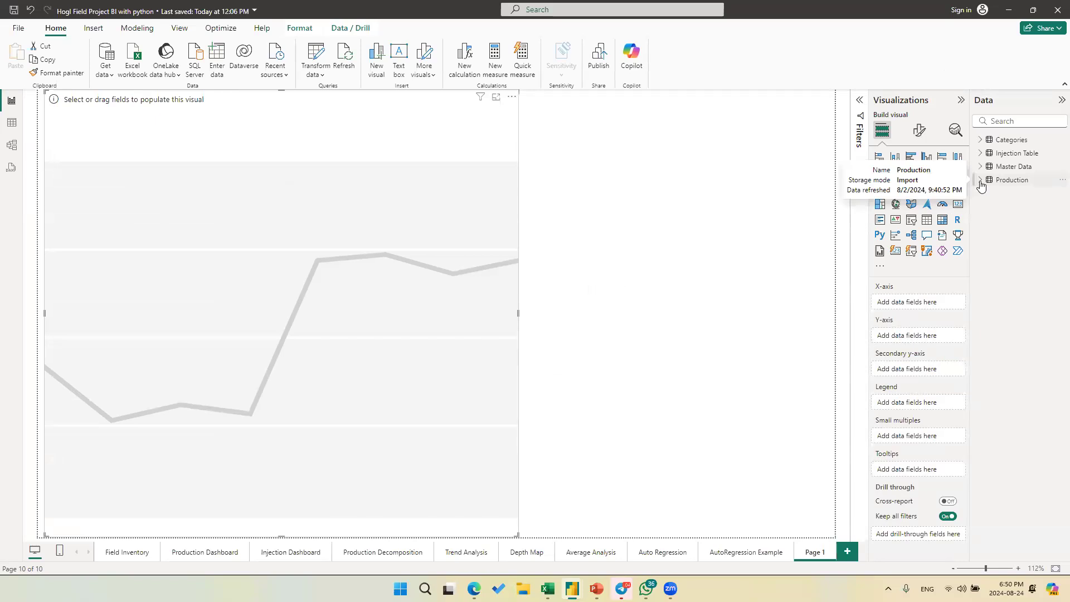
left_click(981, 182)
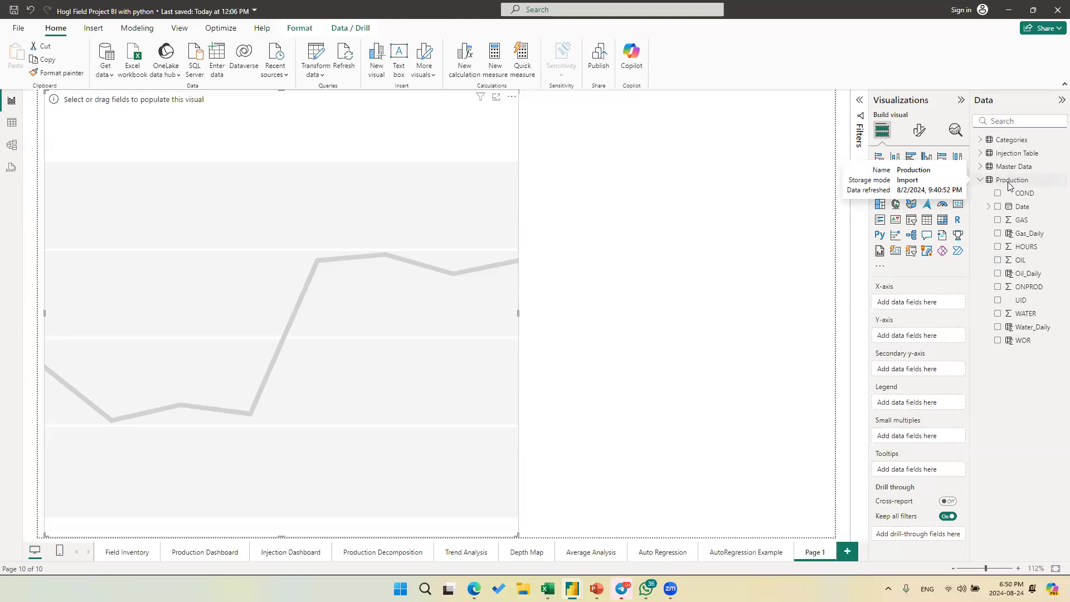
right_click(1006, 186)
left_click(940, 221)
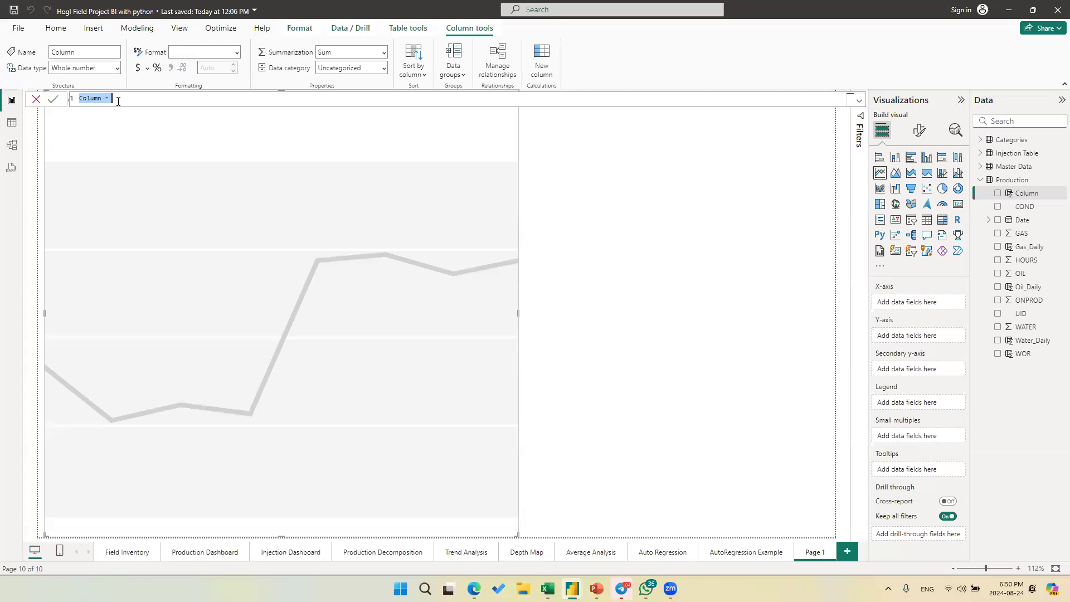
type("GOR = Production[GAS]/oil")
key("Tab")
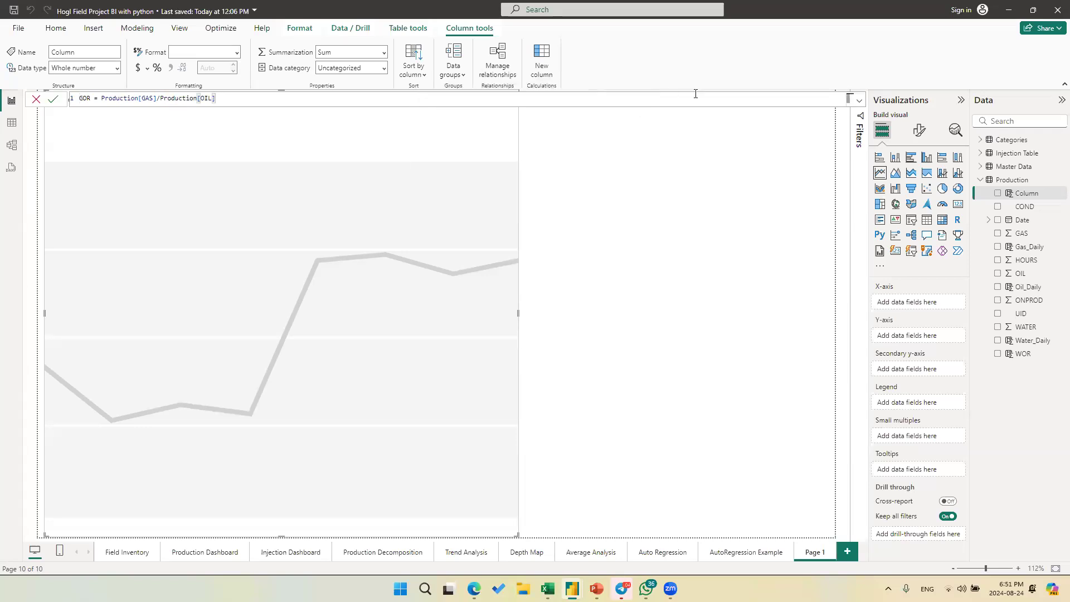
left_click(53, 100)
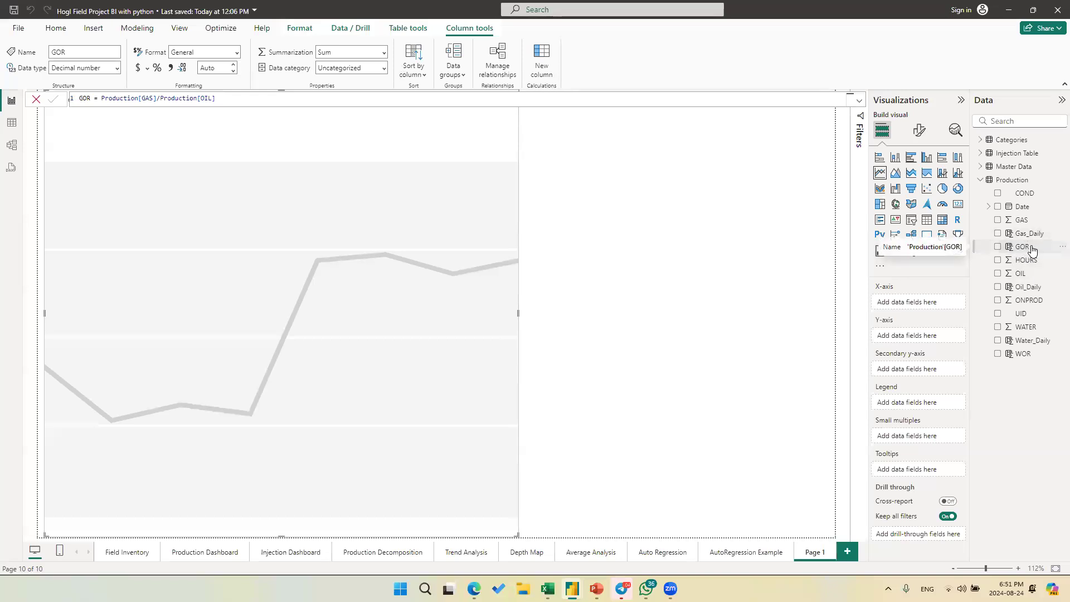
- Plot GOR on the Y-axis against Date on the X-axis, and widen the line chart to about three quarters of the page
left_click_drag(1029, 251, 914, 336)
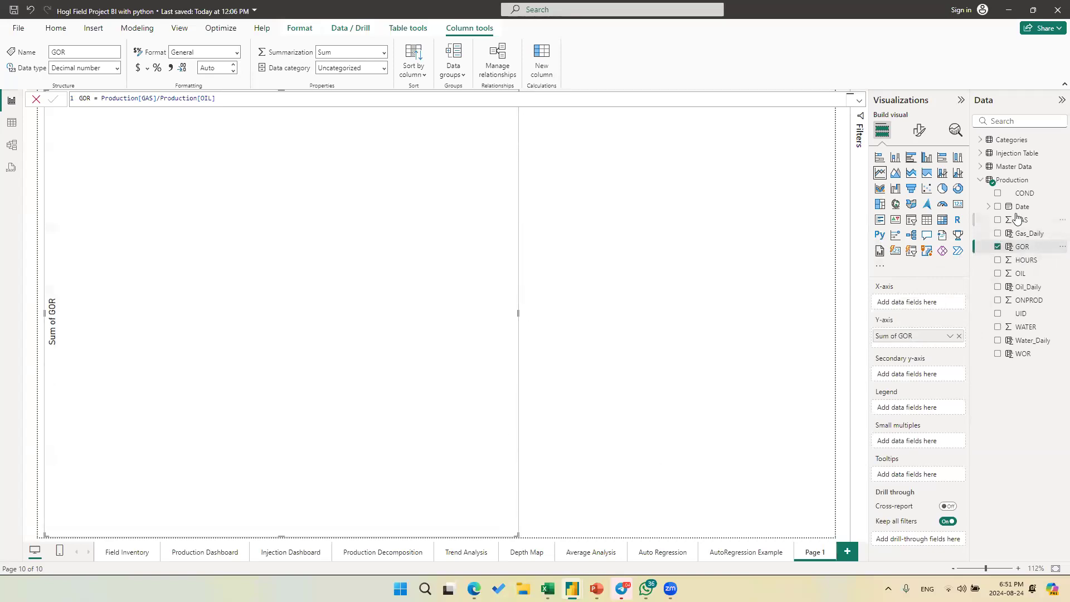
left_click_drag(1022, 212, 916, 307)
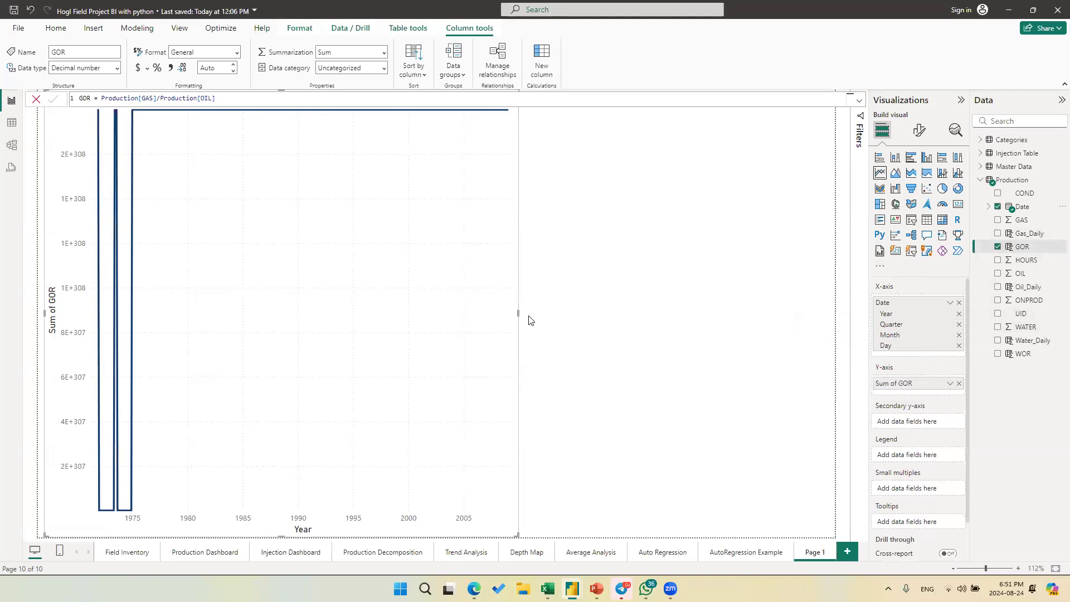
left_click(512, 319)
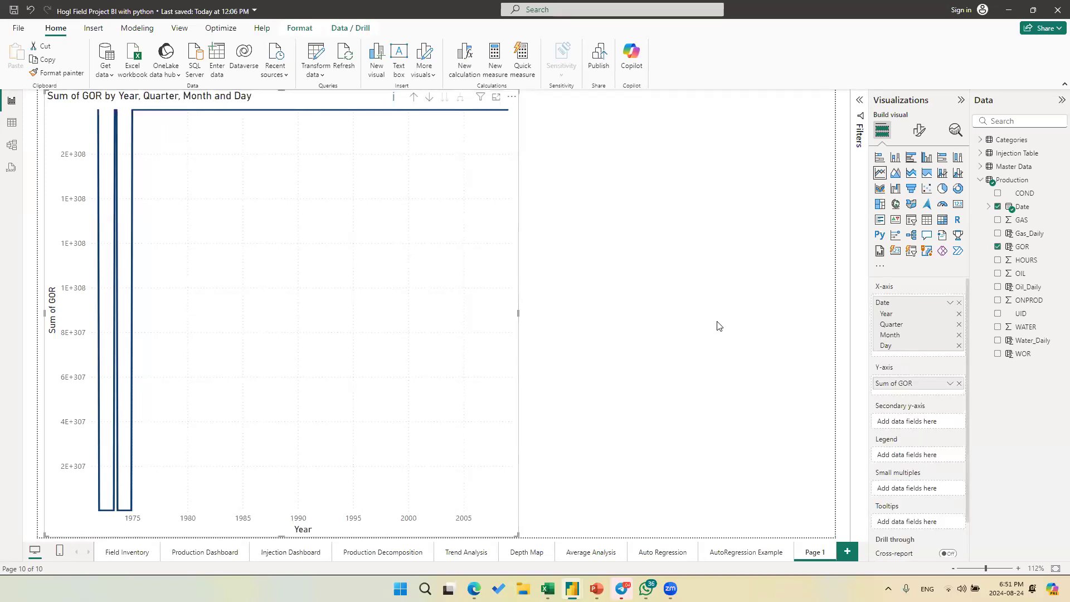
left_click_drag(599, 334, 660, 334)
left_click(675, 325)
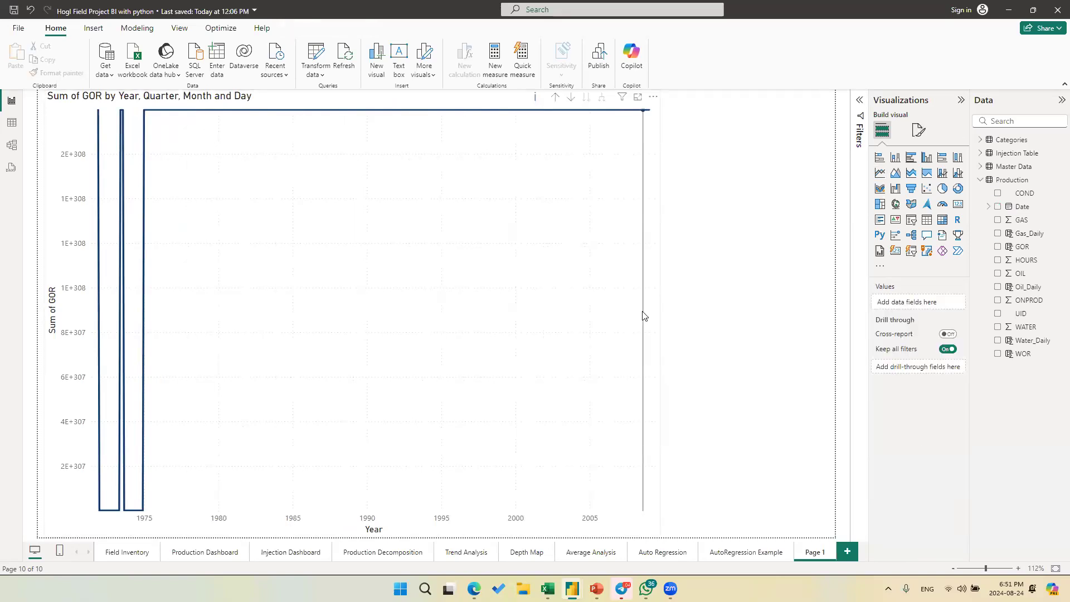
left_click(644, 316)
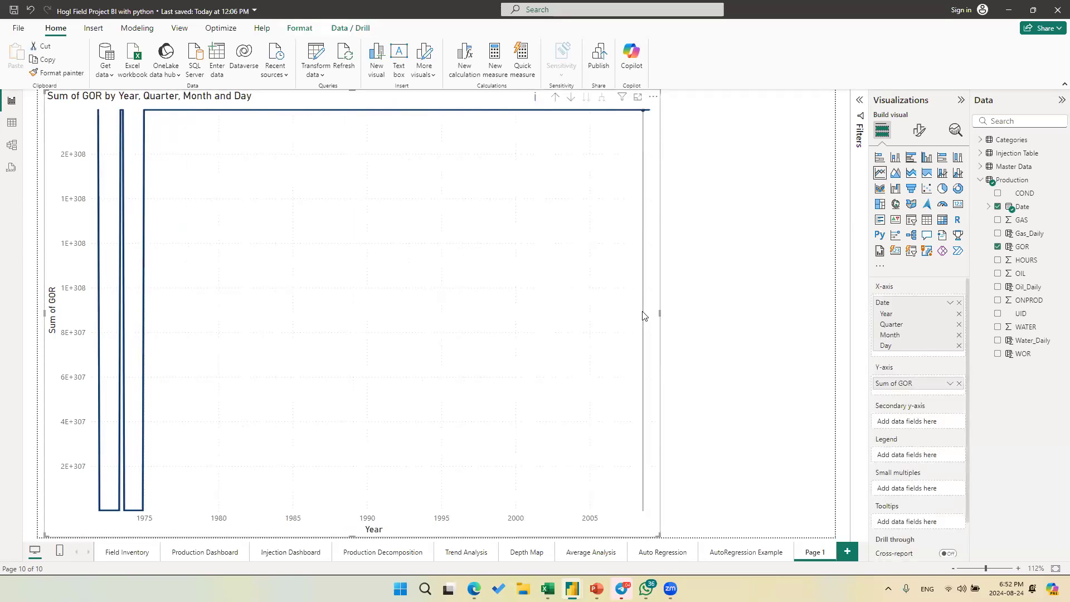
left_click(733, 267)
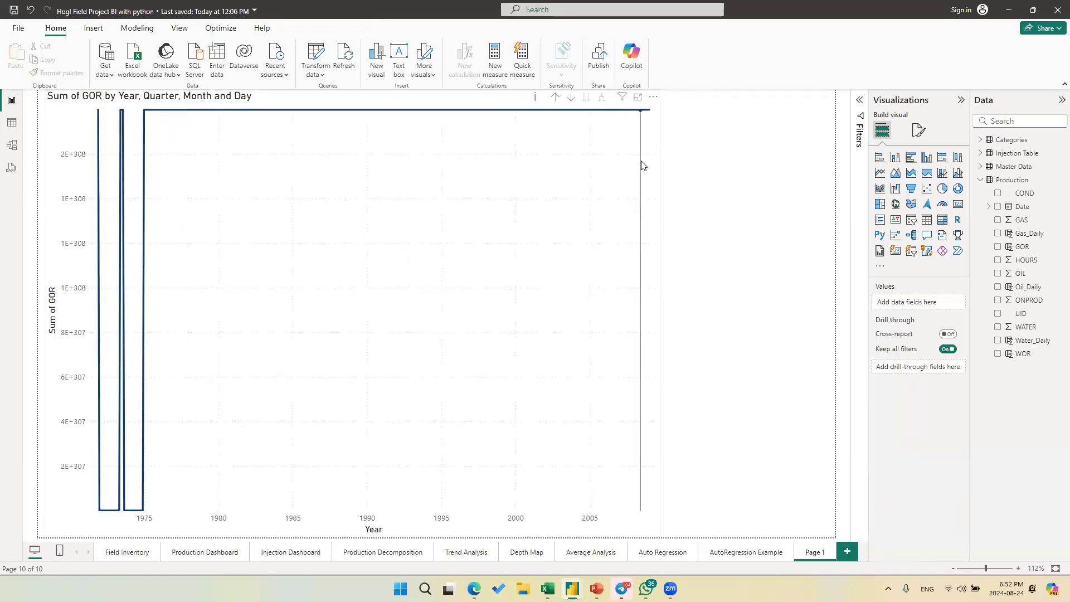
- Add a slicer in the empty space beside the line chart and base it on the Production table's UID field
mouse_move(642, 165)
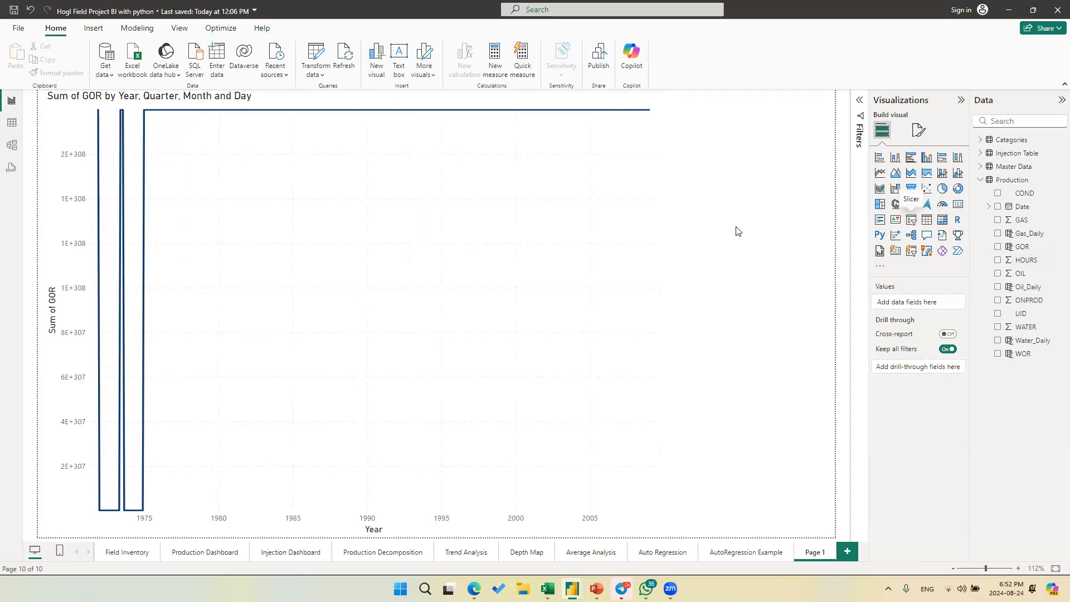
left_click(912, 221)
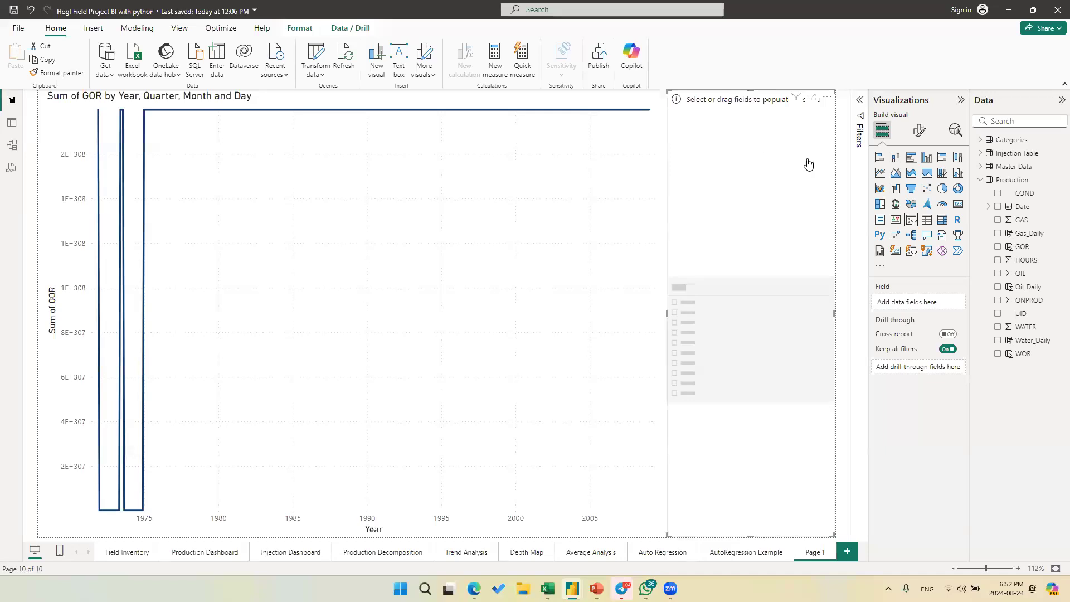
left_click_drag(1025, 319, 753, 155)
- Examine the GOR trend of individual wells by filtering the chart one at a time from HOGL8_0132 to HOGL9_0632
scroll(780, 155, "down", 5)
scroll(780, 155, "down", 15)
scroll(772, 238, "down", 10)
left_click(710, 233)
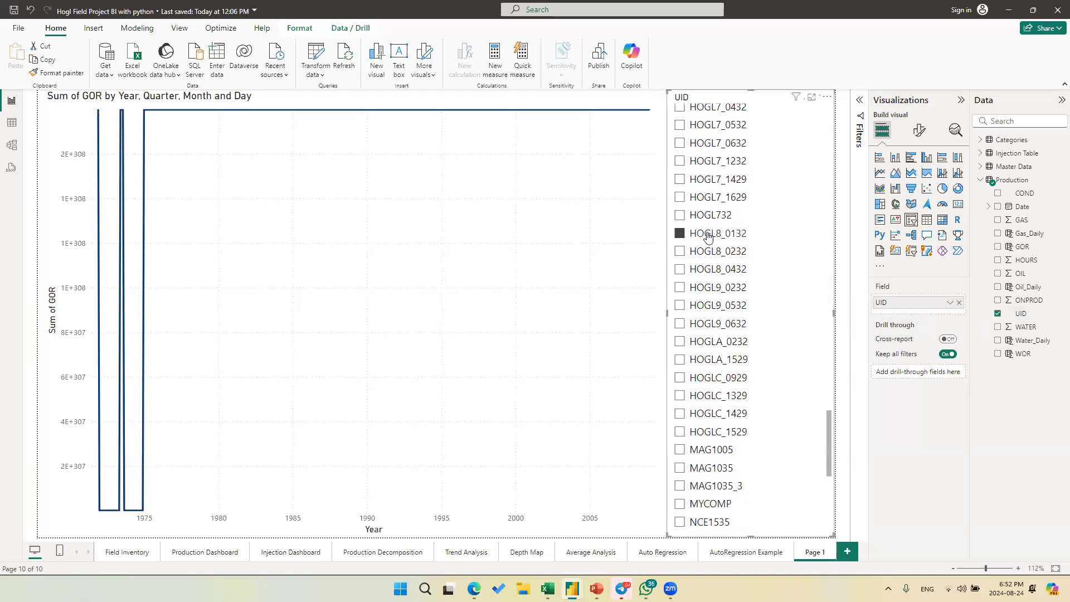
left_click(703, 258)
left_click(704, 272)
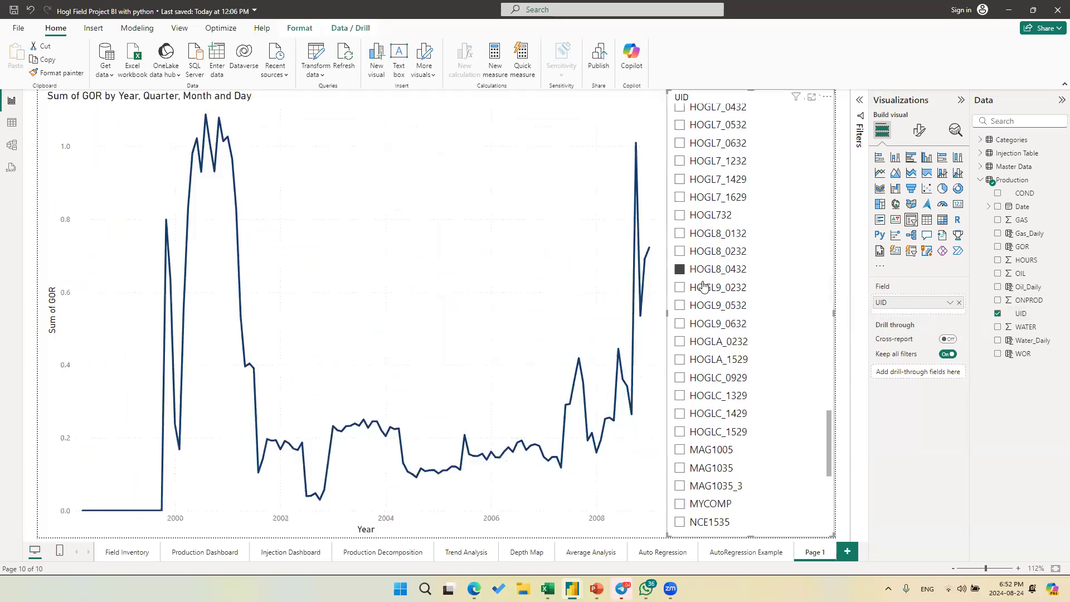
left_click(705, 289)
left_click(706, 305)
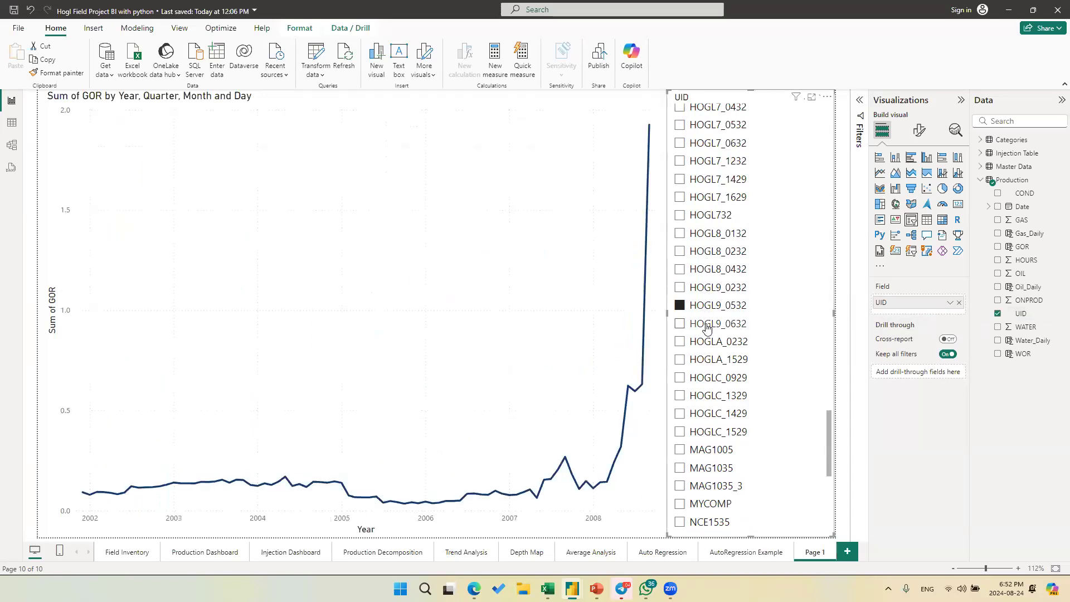
left_click(706, 328)
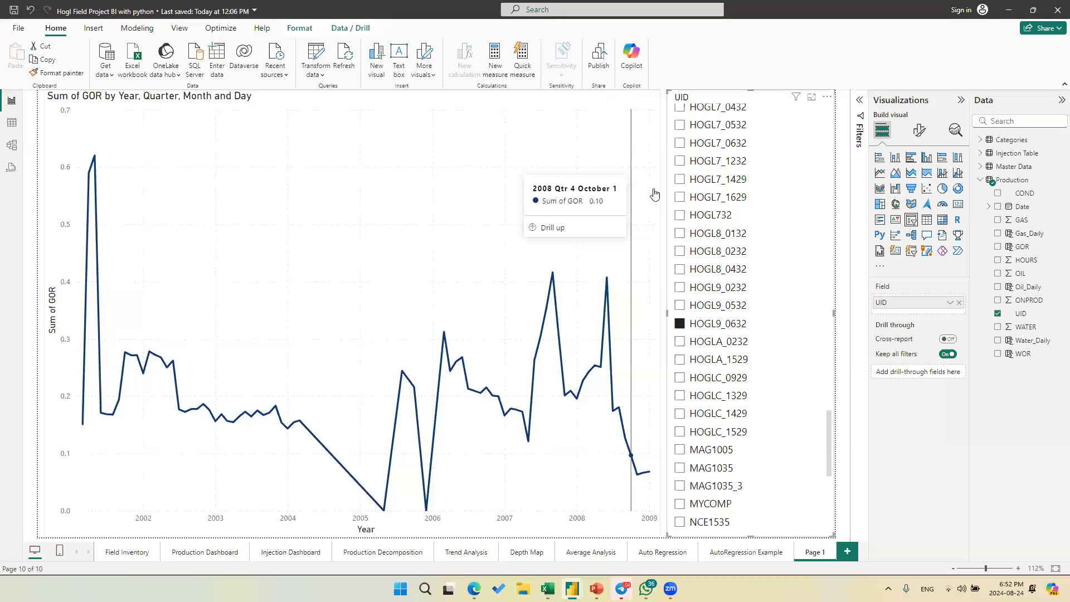
- Add the Production table's WOR field to the line chart's secondary y-axis
left_click(638, 223)
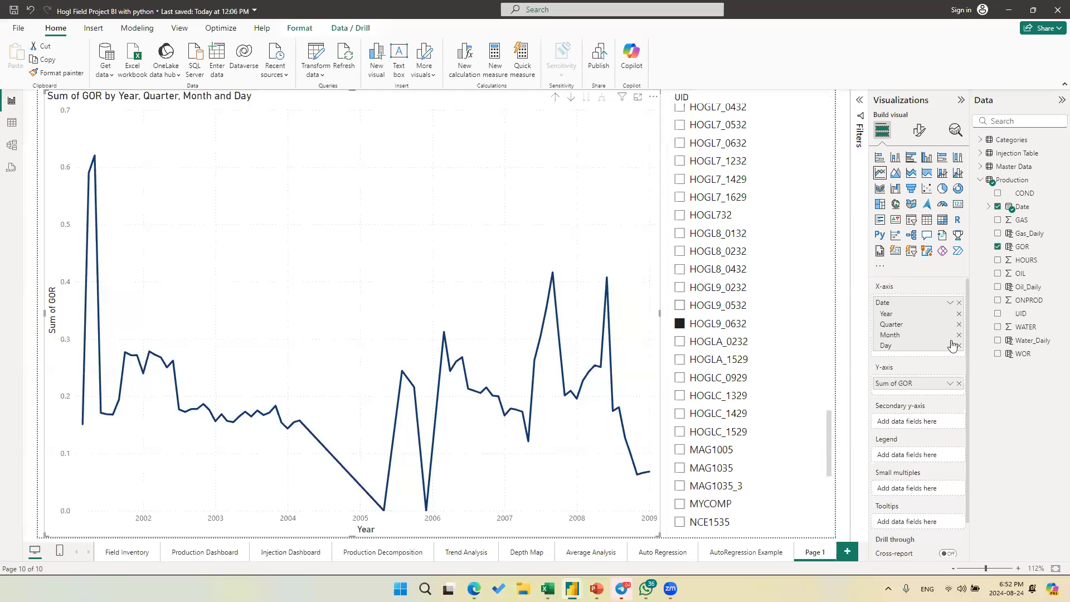
left_click_drag(1033, 357, 921, 420)
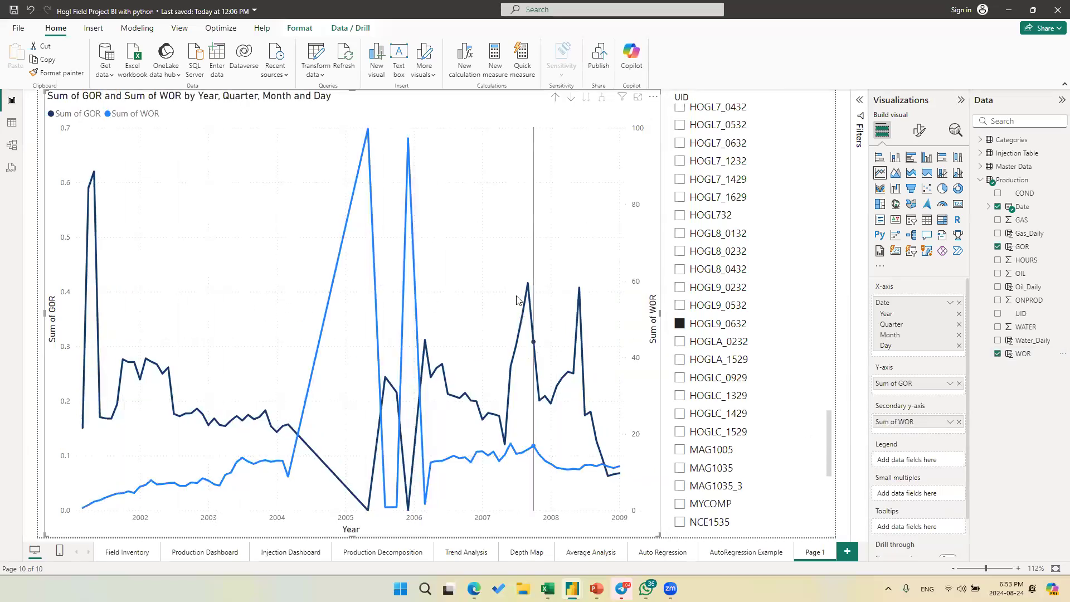
- Compare the GOR and WOR trends of single wells, including HOGLA_0232, HOGLC_0929 and HOGLC_1329, by filtering them one at a time
left_click(696, 342)
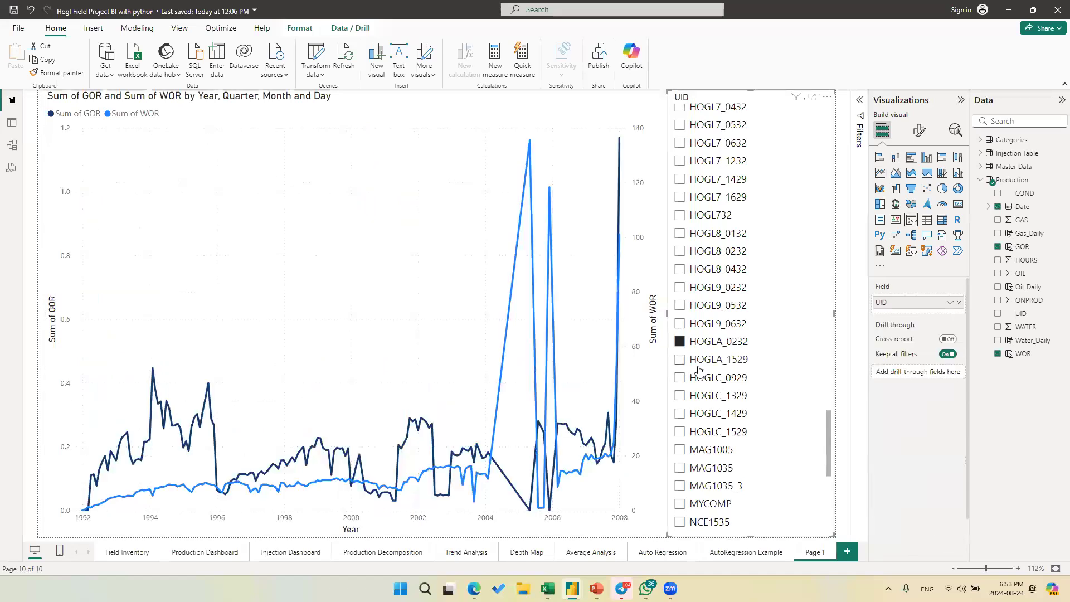
left_click(701, 378)
left_click(712, 395)
left_click(716, 356)
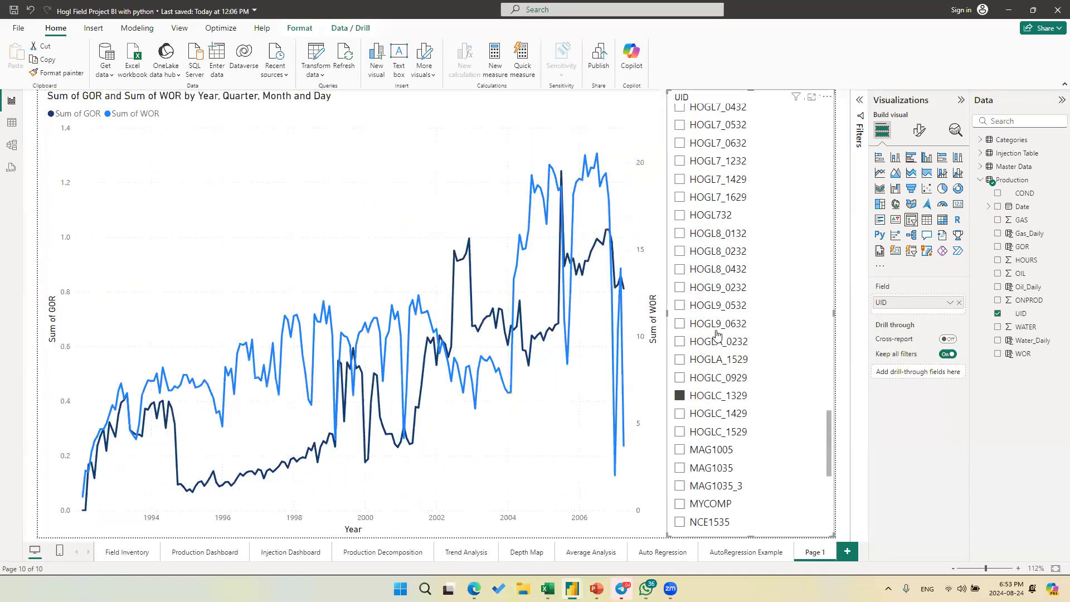
left_click(706, 258)
left_click(718, 291)
left_click(718, 316)
left_click(720, 339)
- Filter the chart to the three wells HOGLA_1529, HOGLA_0232 and HOGL9_0632 together in the UID slicer
left_click(717, 363)
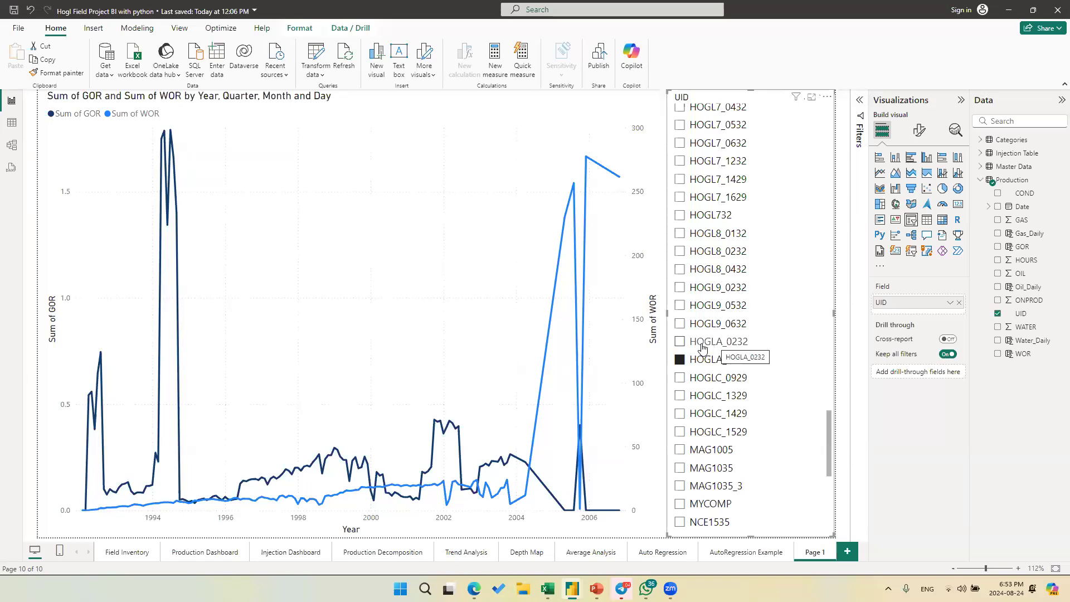
left_click(702, 342)
left_click(680, 323)
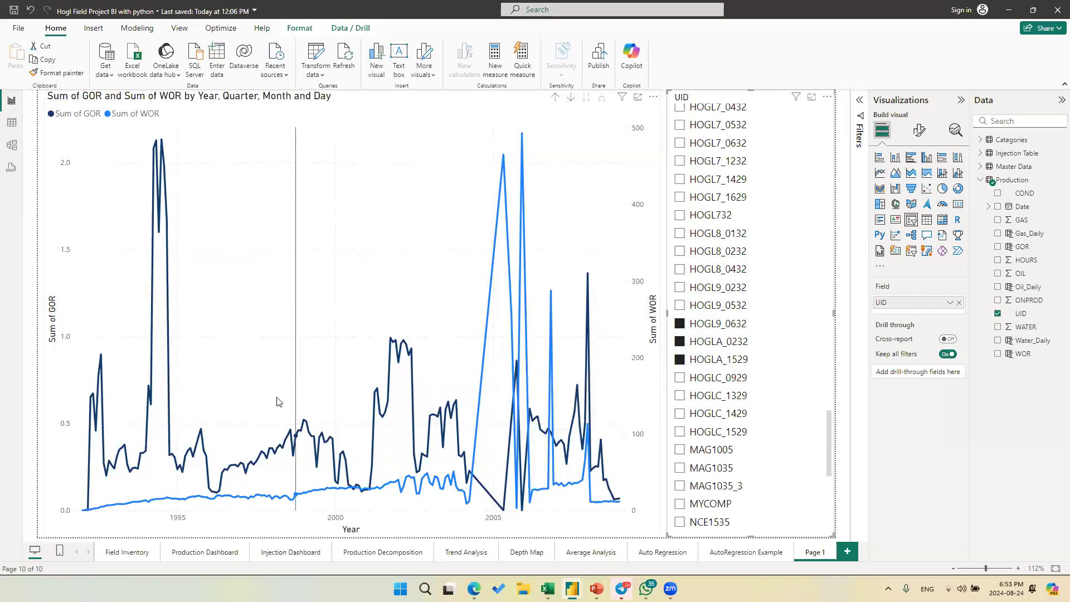
- Change the aggregation of WOR on the line chart's secondary y-axis to Average
mouse_move(277, 401)
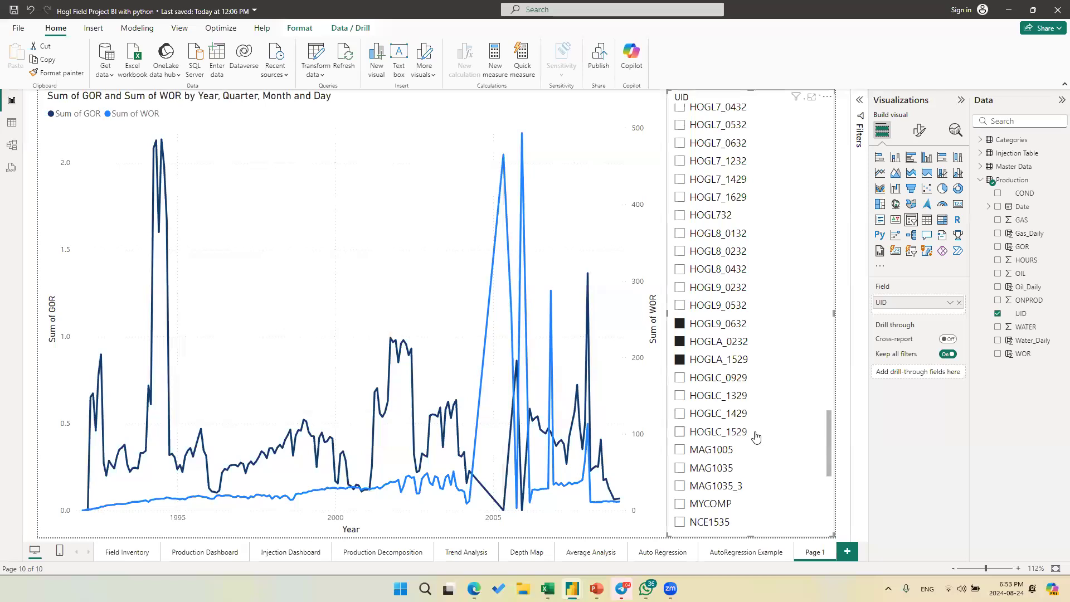
left_click(435, 102)
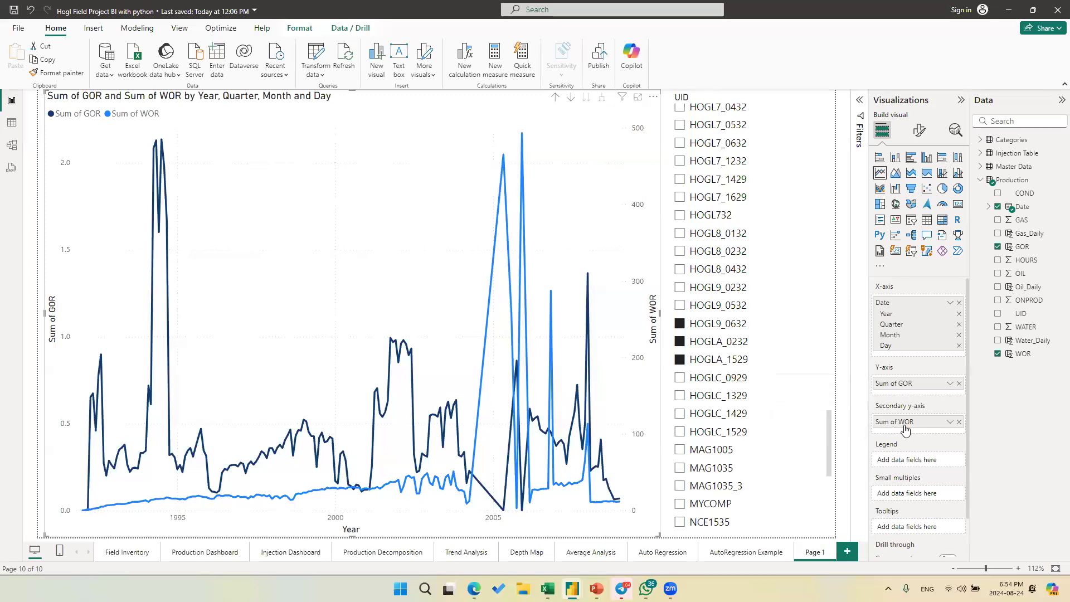
left_click(949, 422)
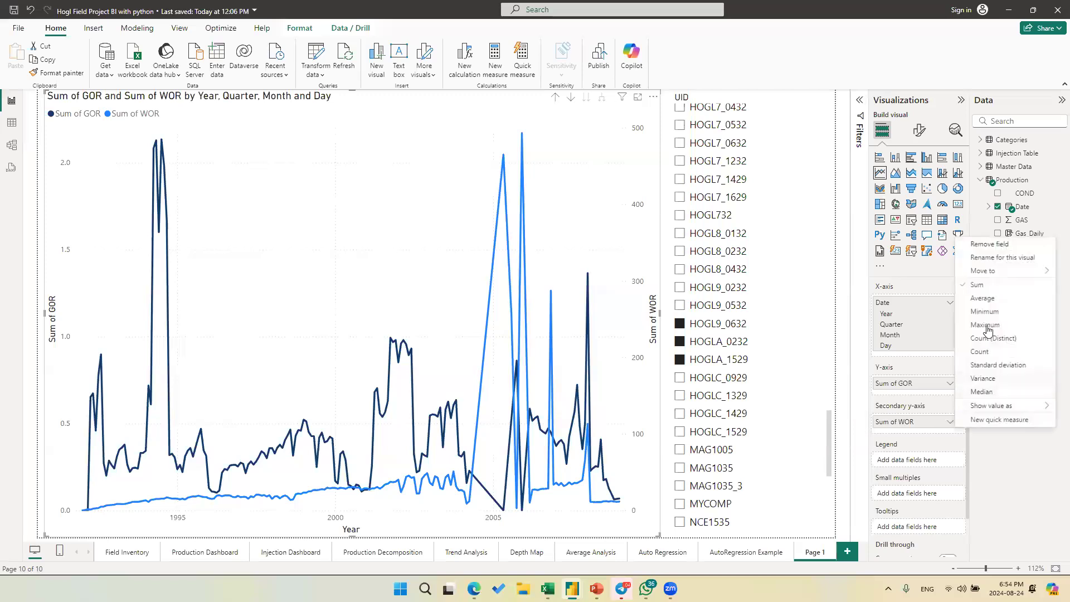
left_click(983, 299)
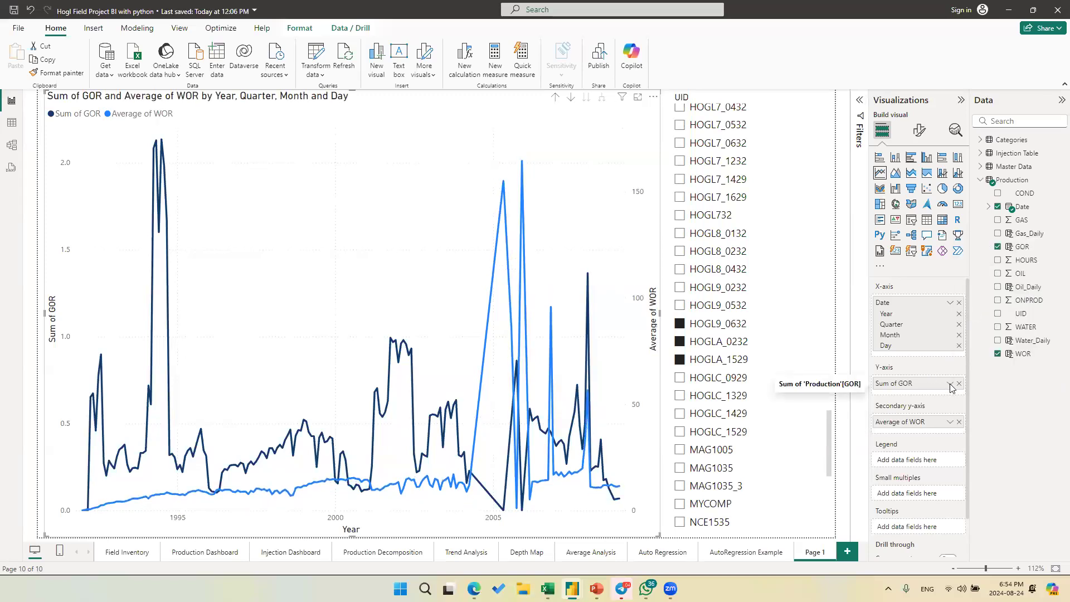
- Change the aggregation of GOR on the line chart's y-axis to Average
left_click(950, 386)
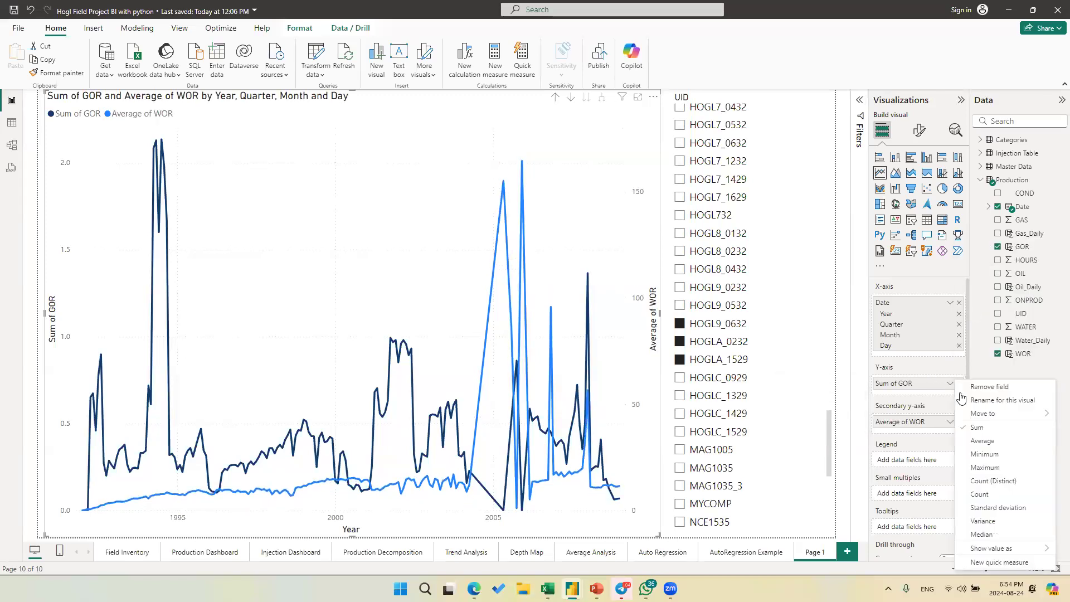
left_click(984, 440)
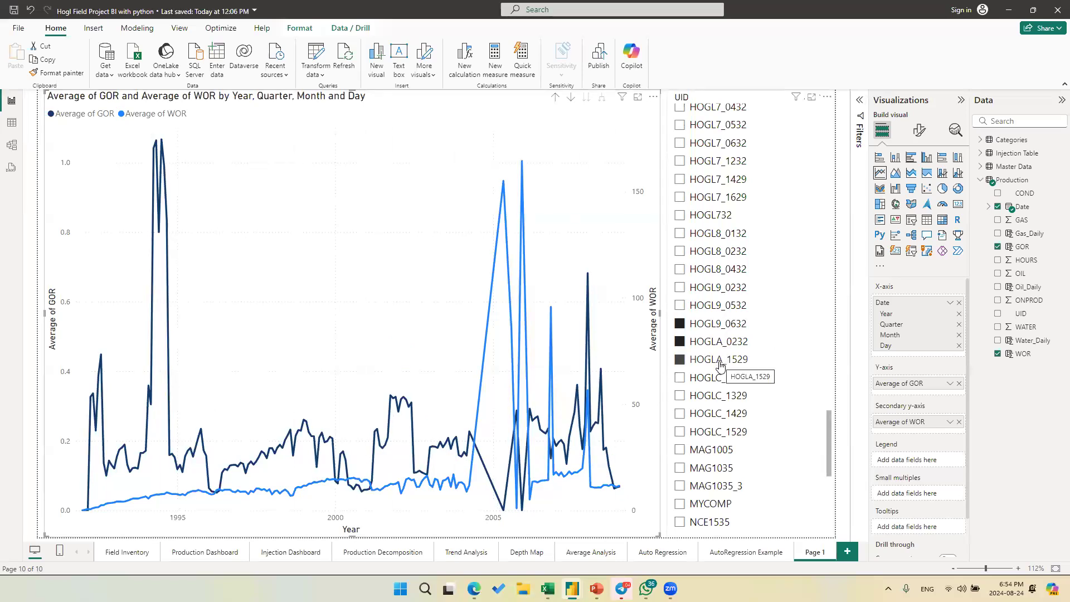
left_click(695, 326)
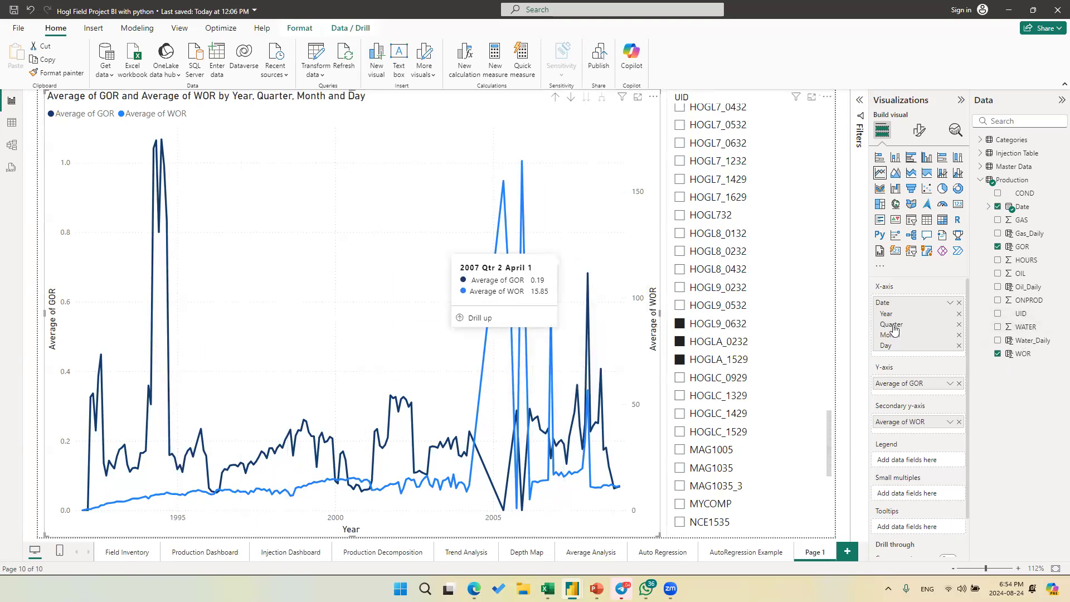
- Remove WOR from the line chart's secondary y-axis and use the Production table's UID field as the legend
left_click_drag(1031, 318, 918, 461)
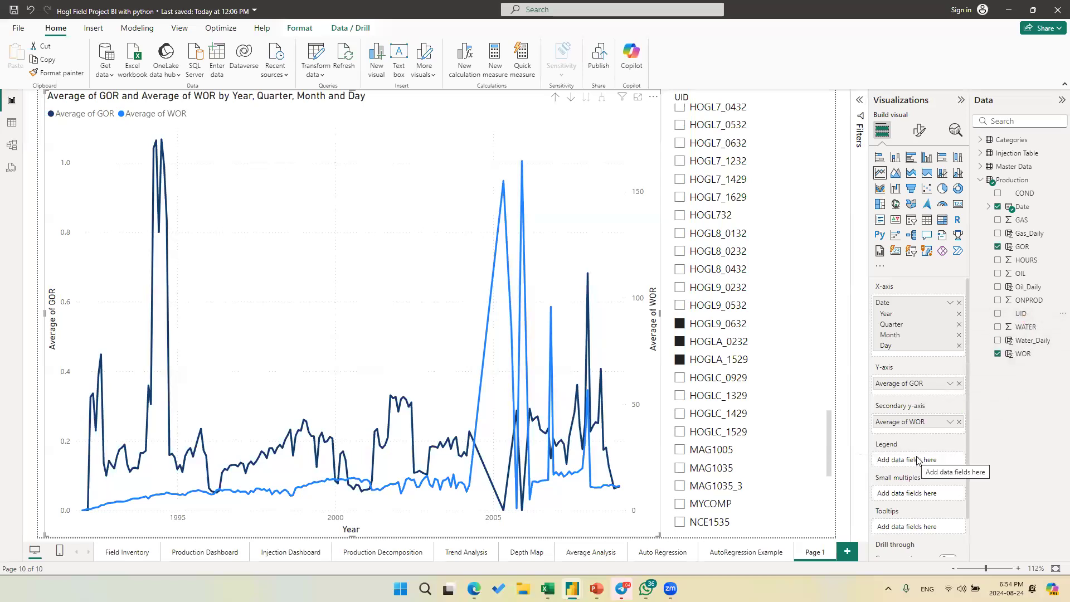
left_click_drag(1019, 316, 896, 462)
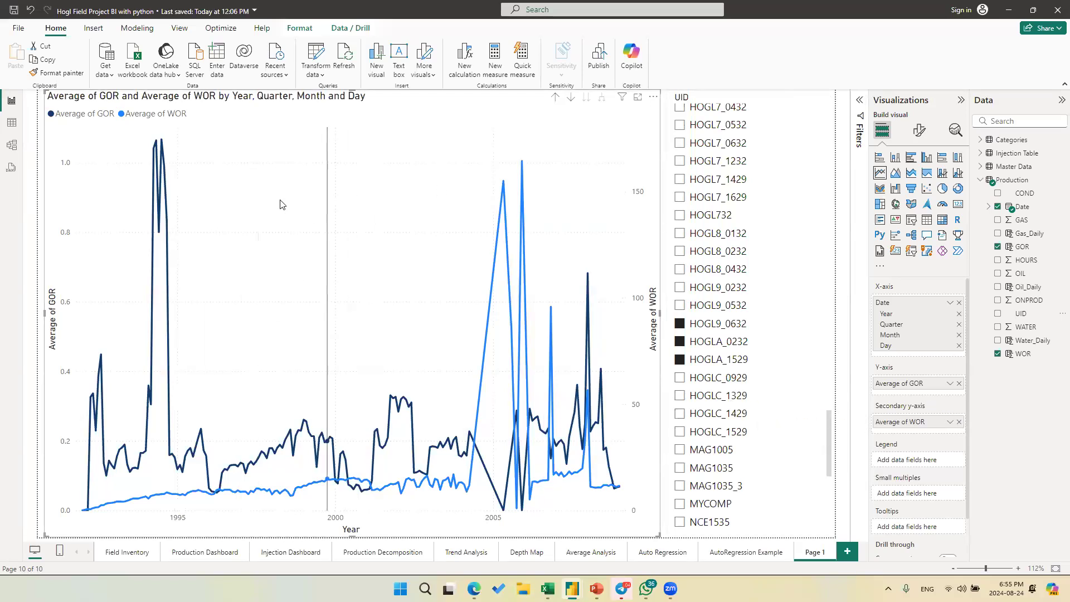
left_click(959, 422)
left_click_drag(1040, 314, 913, 455)
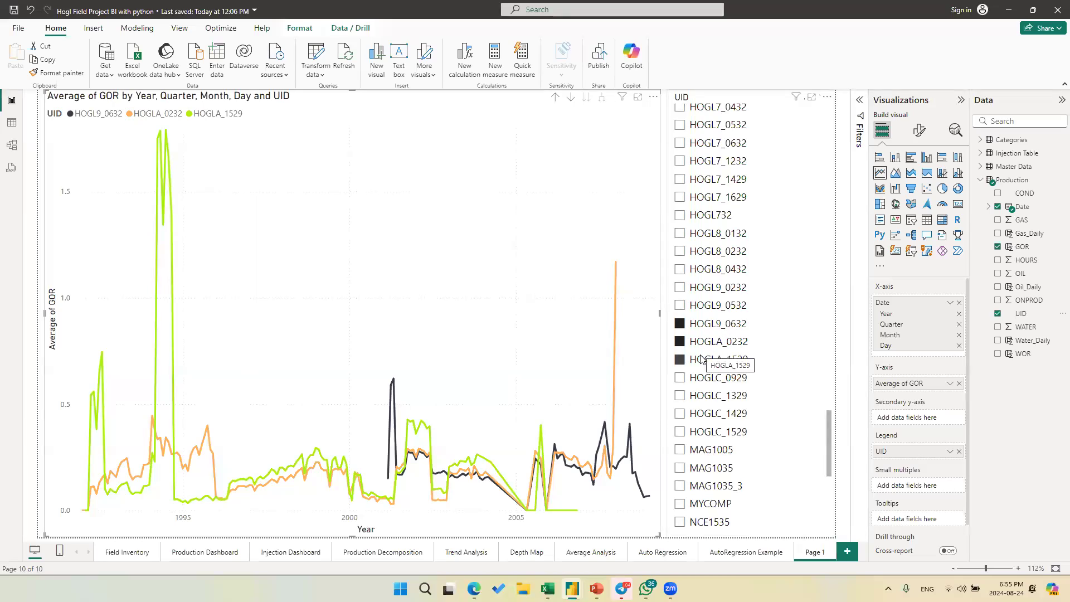
- Include wells HOGLC_0929 and HOGLC_1329 in the UID slicer selection, and narrow the slicer to widen the line chart
left_click(712, 379, "ctrl")
left_click(713, 397, "ctrl")
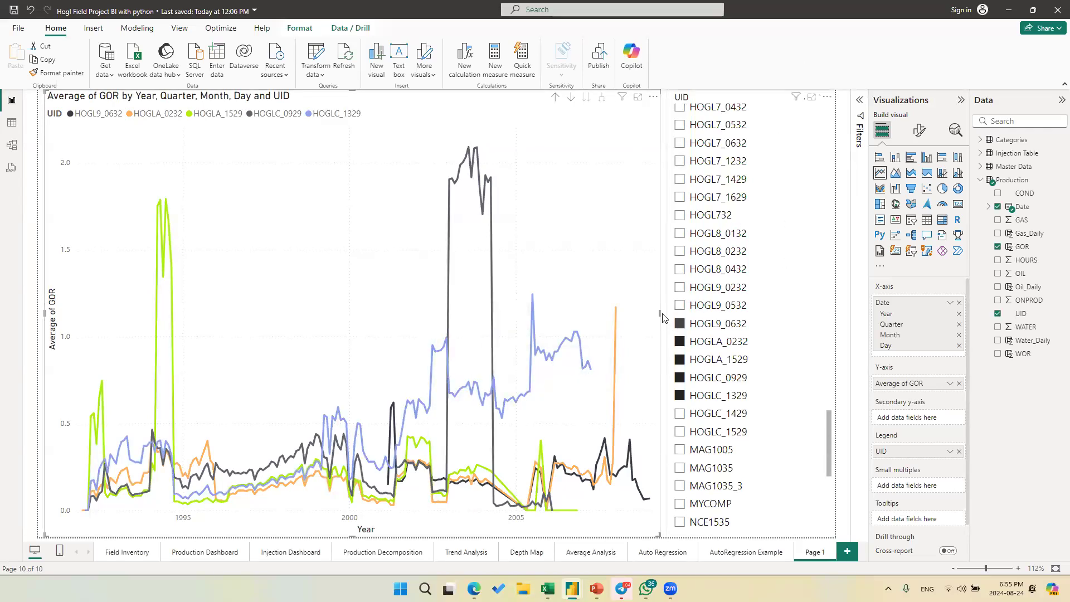
left_click_drag(663, 318, 706, 319)
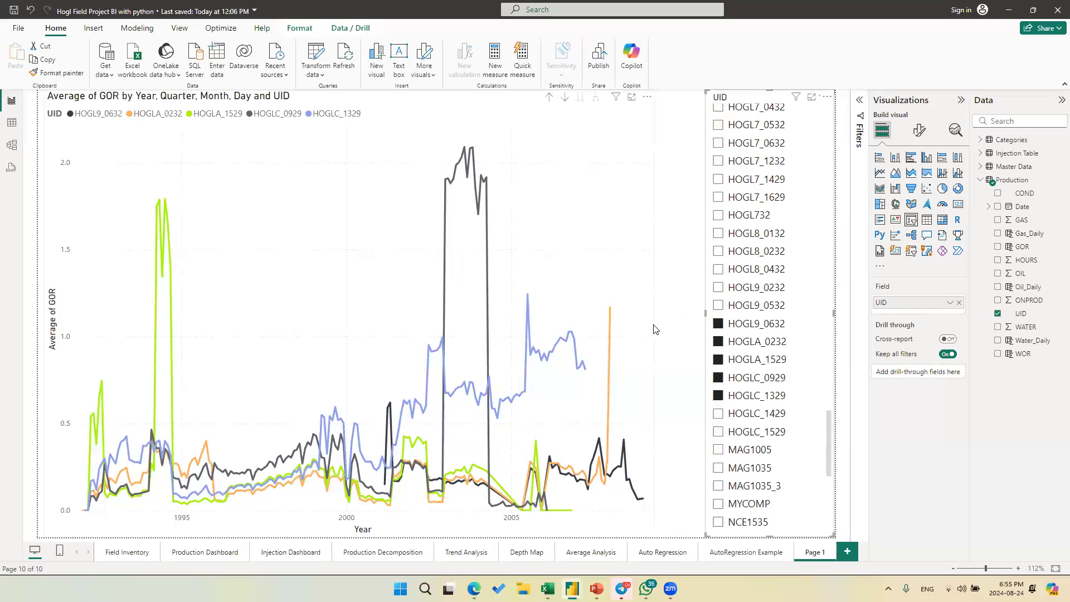
left_click(654, 314)
left_click_drag(654, 317, 705, 317)
- Remove UID from the line chart's legend and add the WATER field to the y-axis beside GOR
left_click_drag(1028, 274, 917, 390)
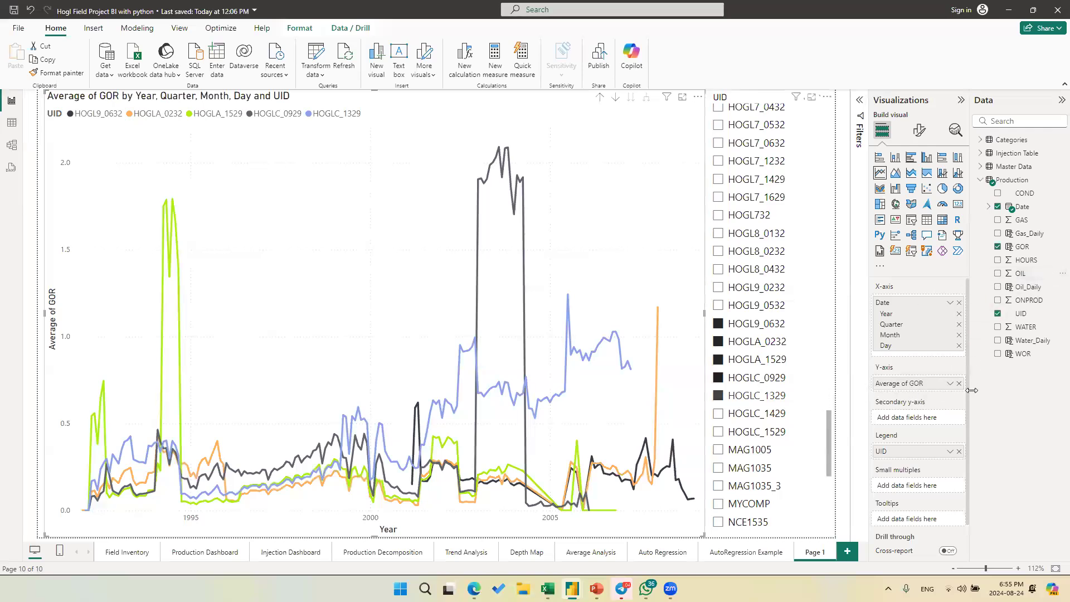
left_click_drag(956, 451, 830, 445)
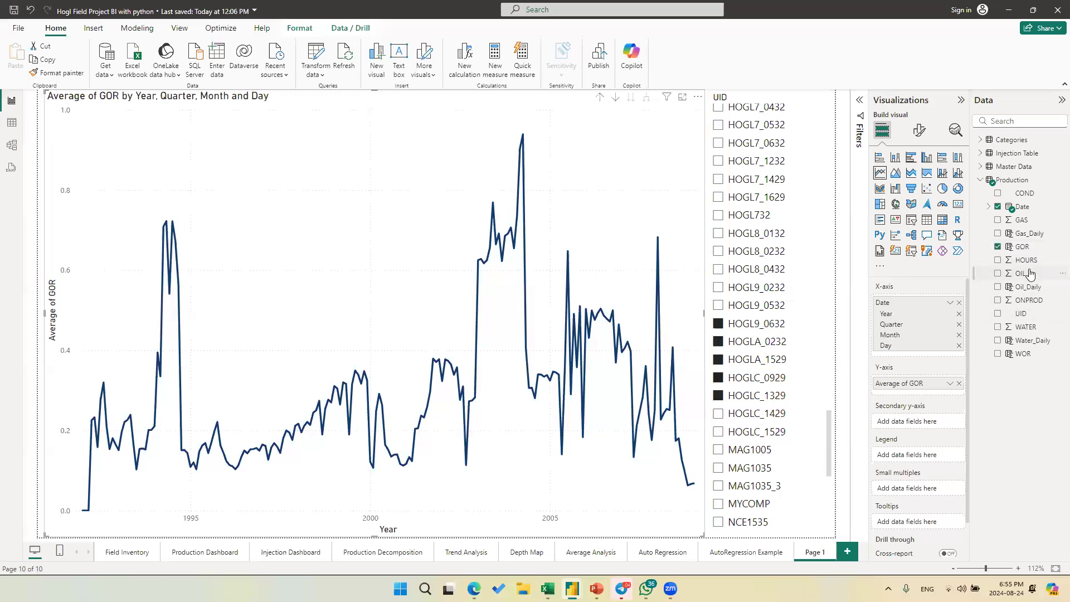
left_click_drag(1025, 327, 936, 391)
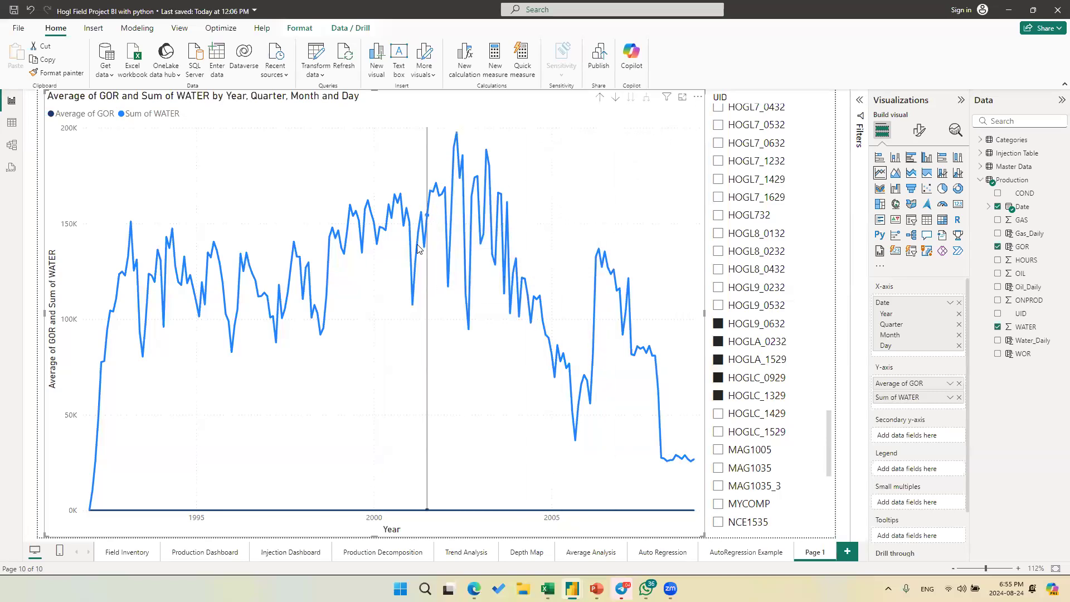
- Set the line chart's y-axis minimum to 0.01 and switch the axis to a logarithmic scale
left_click(921, 132)
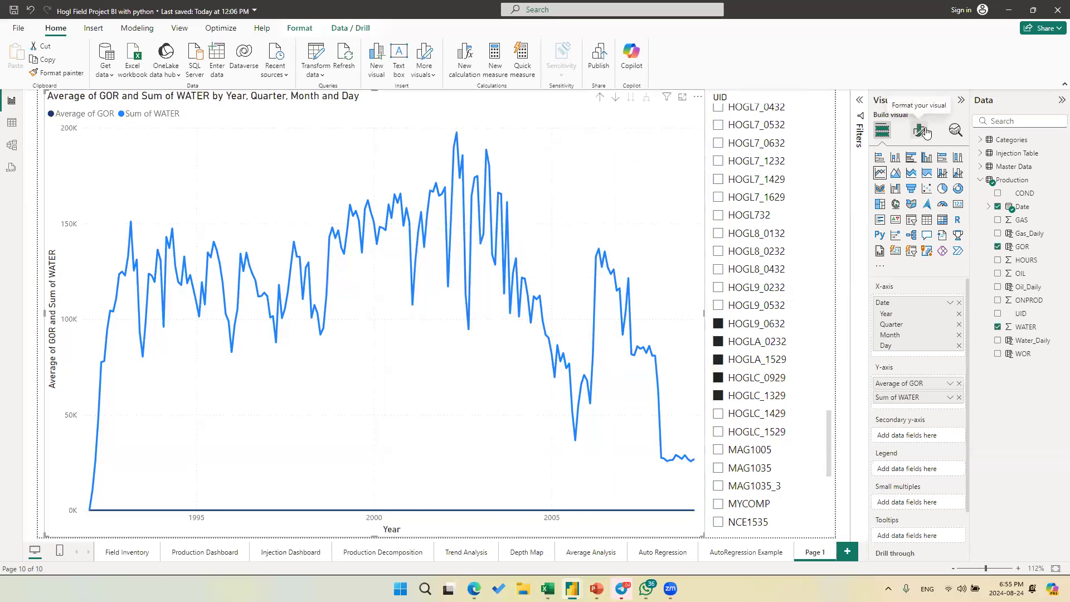
left_click(909, 230)
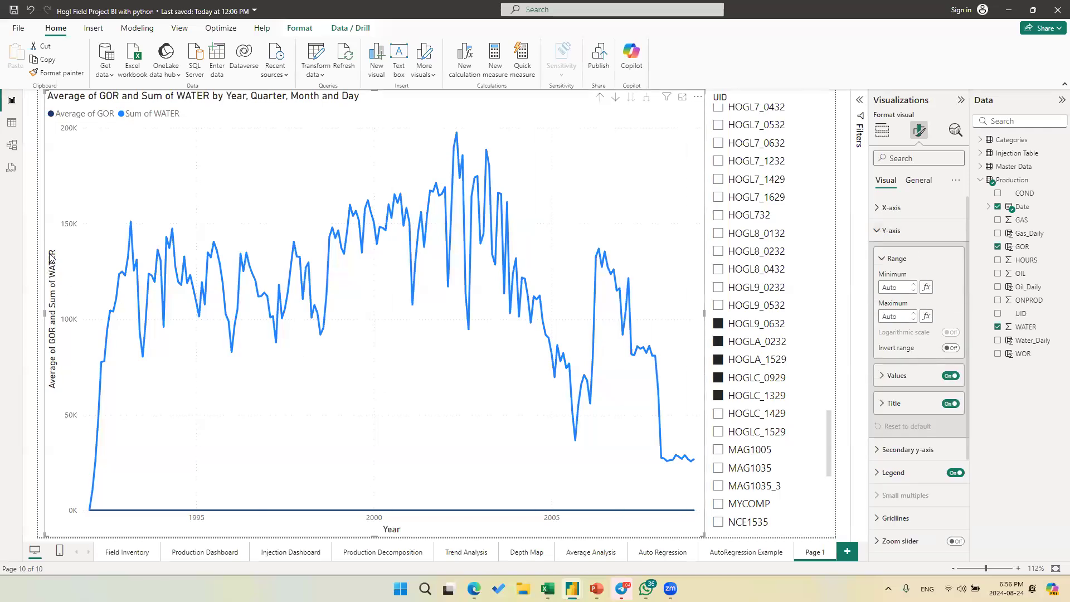
left_click(898, 285)
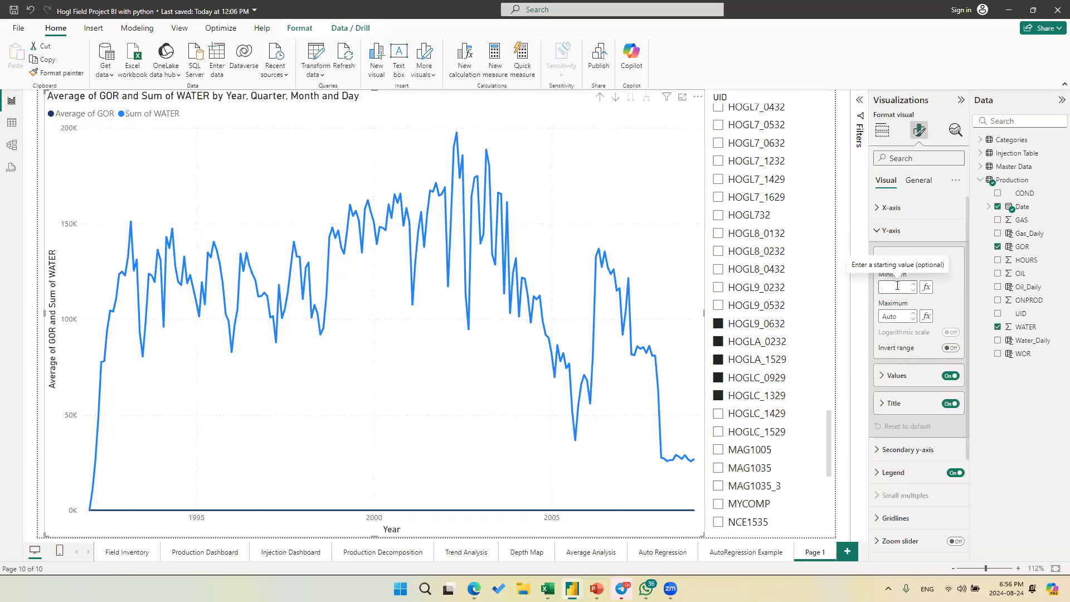
type("0")
key("Return")
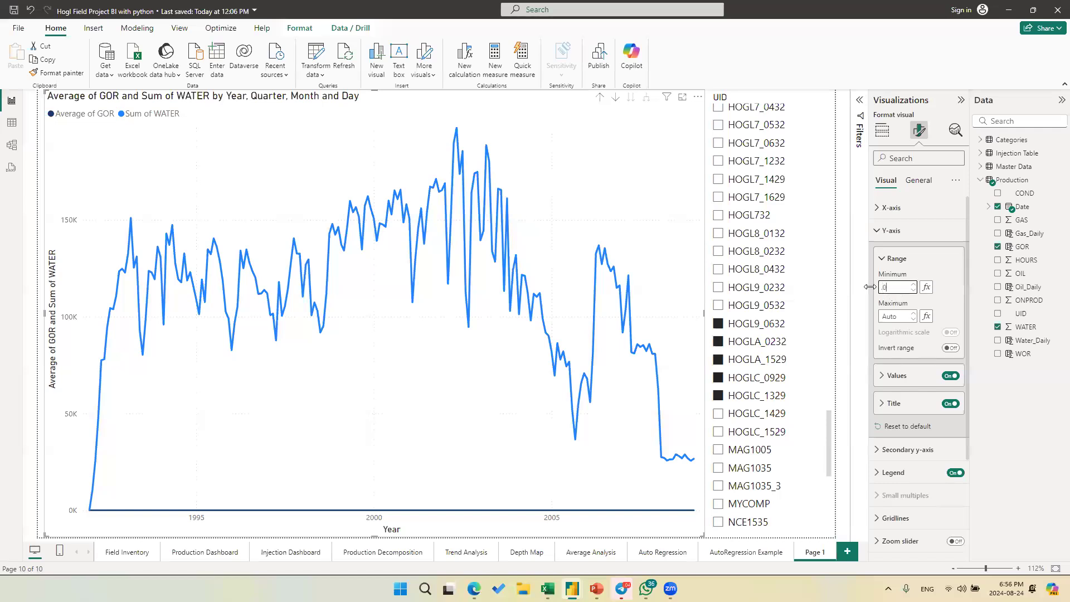
left_click(950, 334)
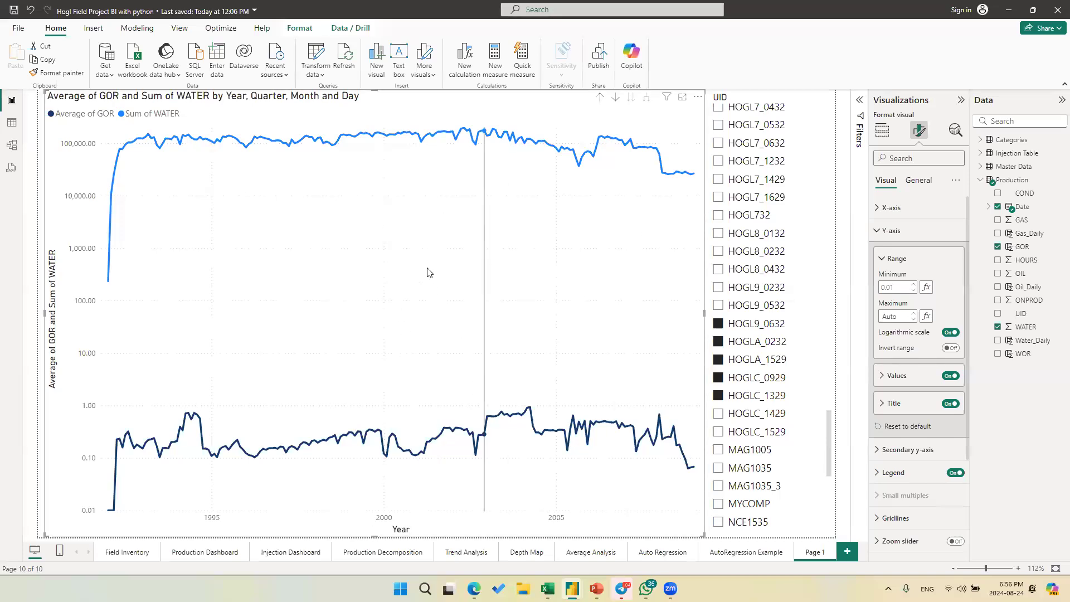
- Shrink the line chart's height to free the page's lower half, and place a slightly taller copy of it directly below
left_click_drag(374, 536, 428, 272)
left_click(443, 285)
left_click(452, 274)
key("ctrl+v")
left_click_drag(466, 267, 458, 436)
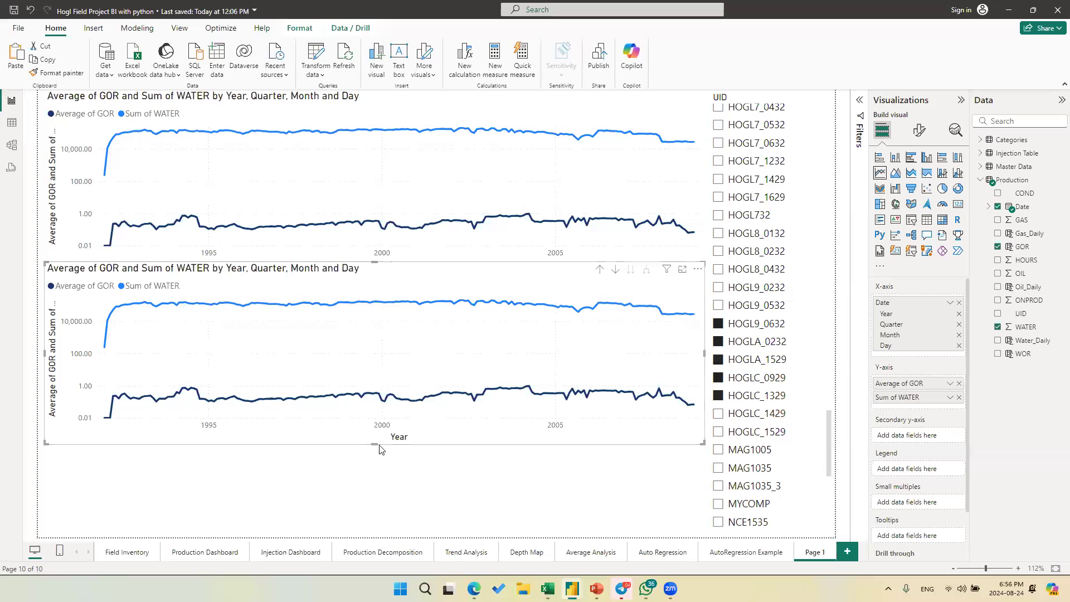
left_click_drag(375, 445, 375, 495)
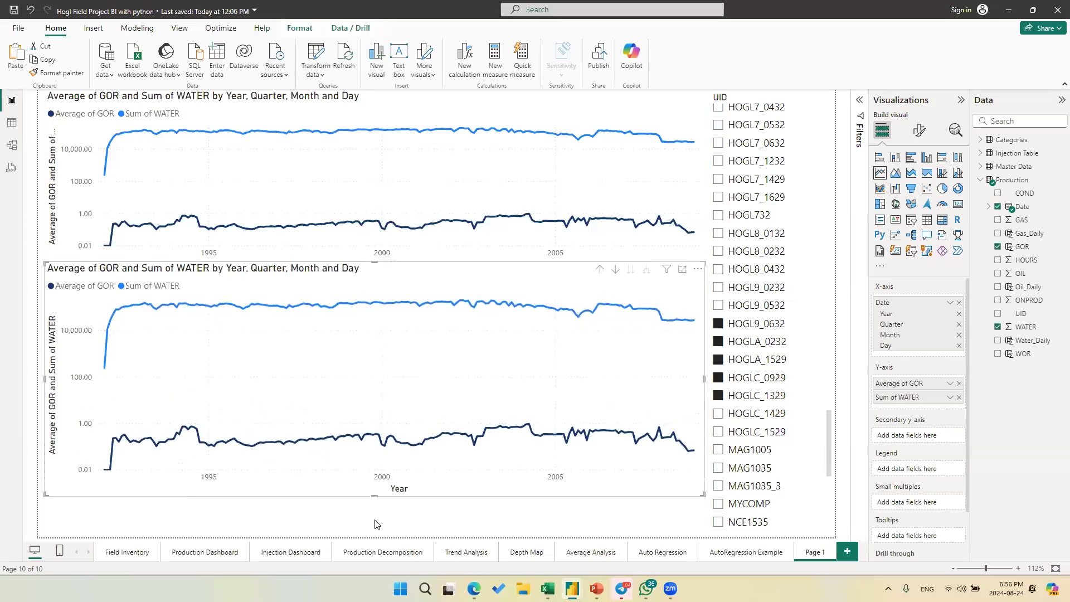
left_click(376, 523)
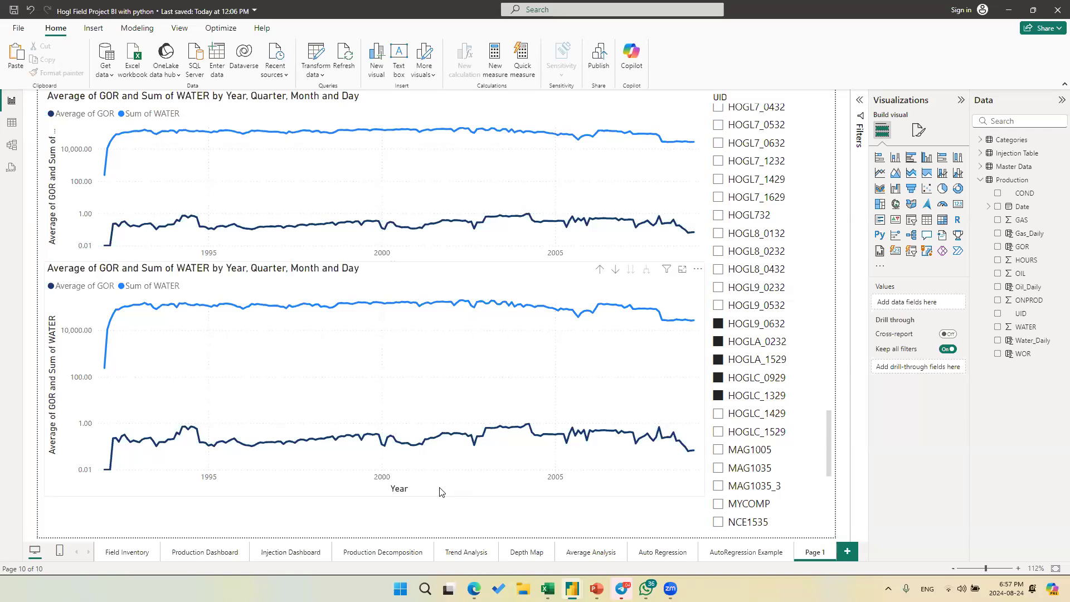
- Open the Auto Regression report page to examine the Date and WOR forecast for well HOGL1132
mouse_move(534, 417)
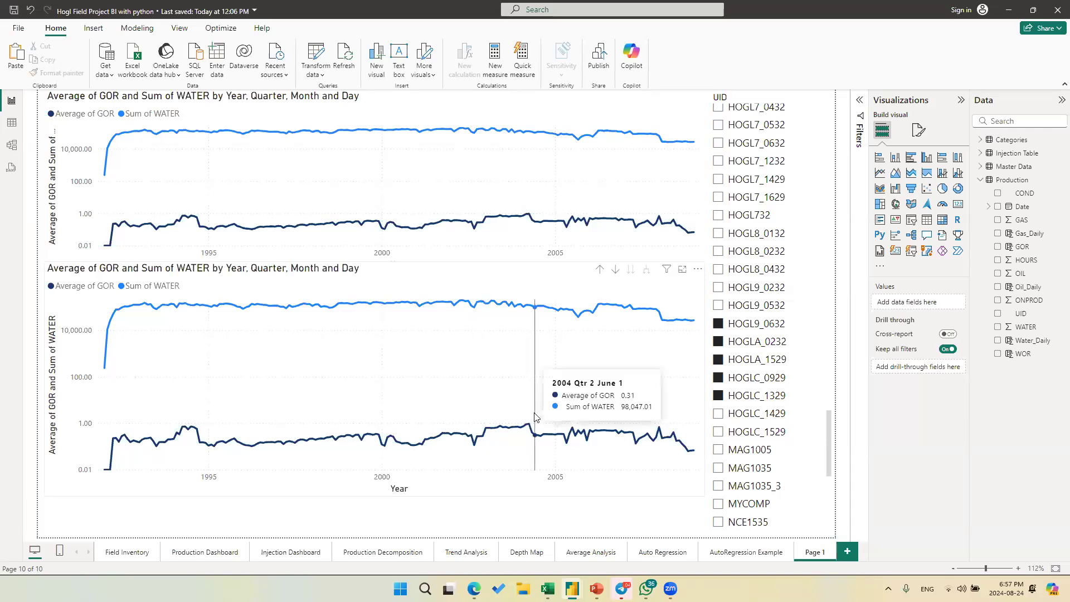
left_click(654, 553)
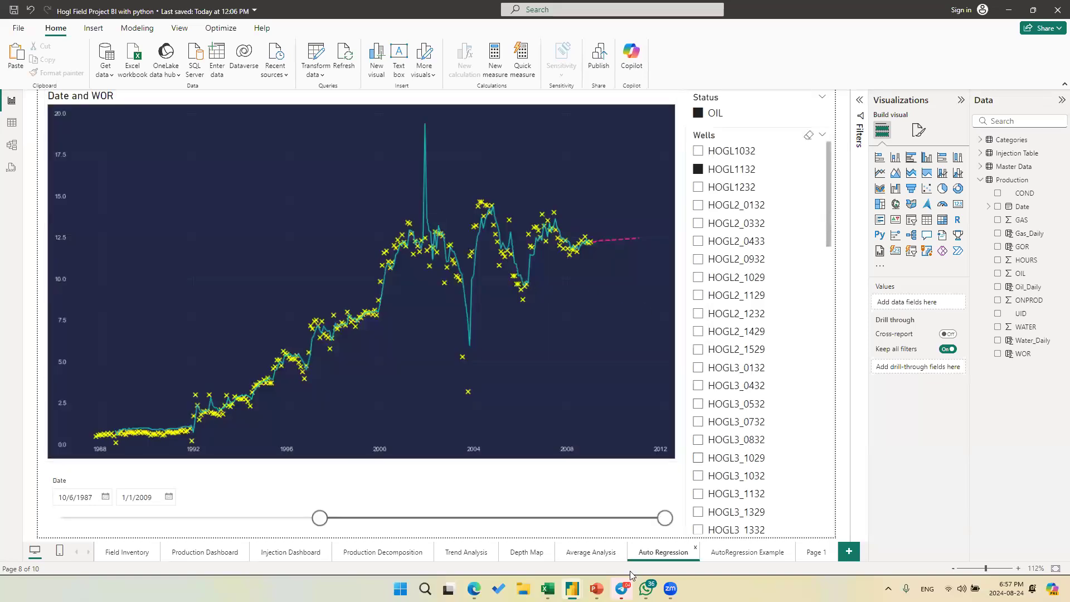
mouse_move(624, 586)
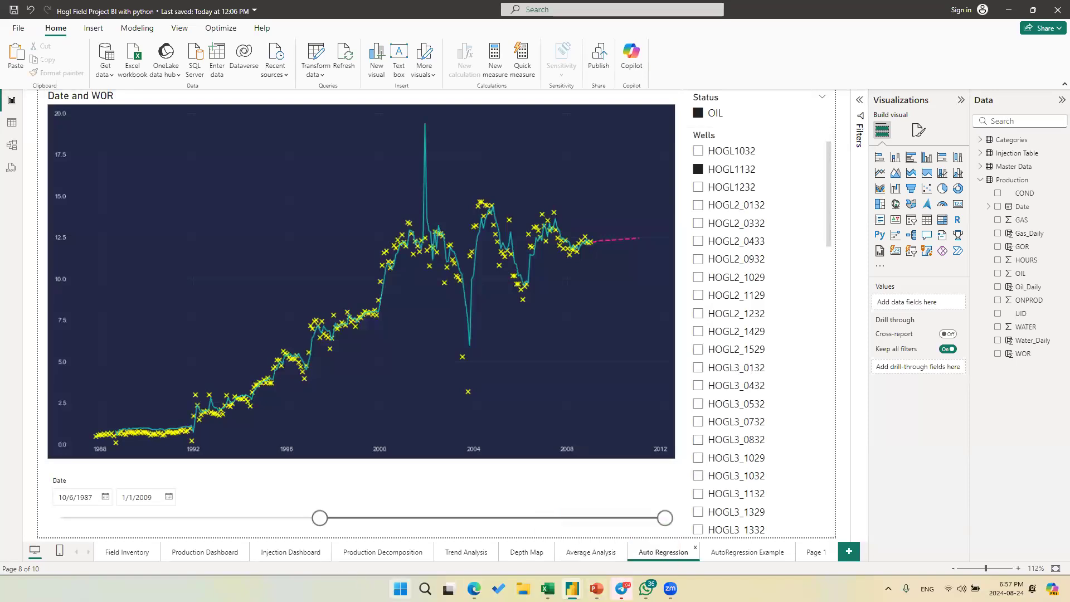
- Switch to the Edge browser, search the web for excalidraw and open the Excalidraw whiteboard
left_click(400, 589)
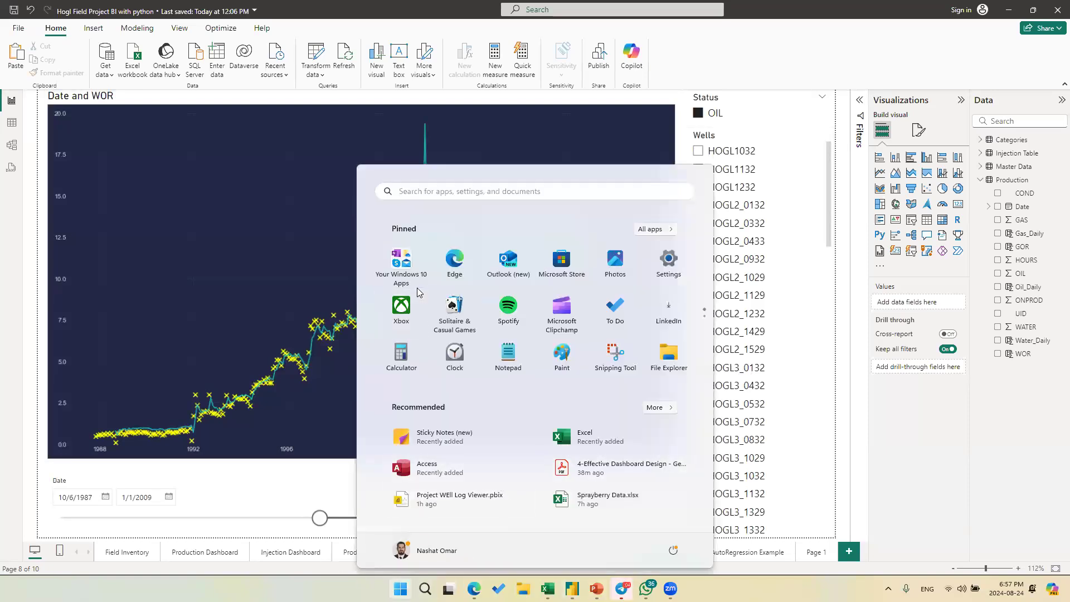
left_click(473, 588)
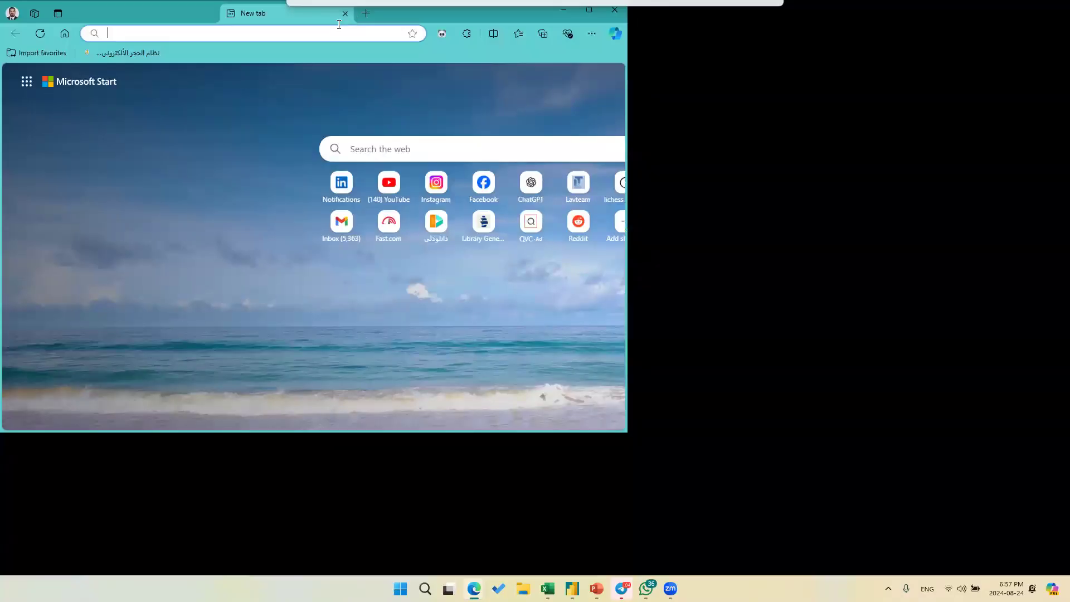
type("excalidraw")
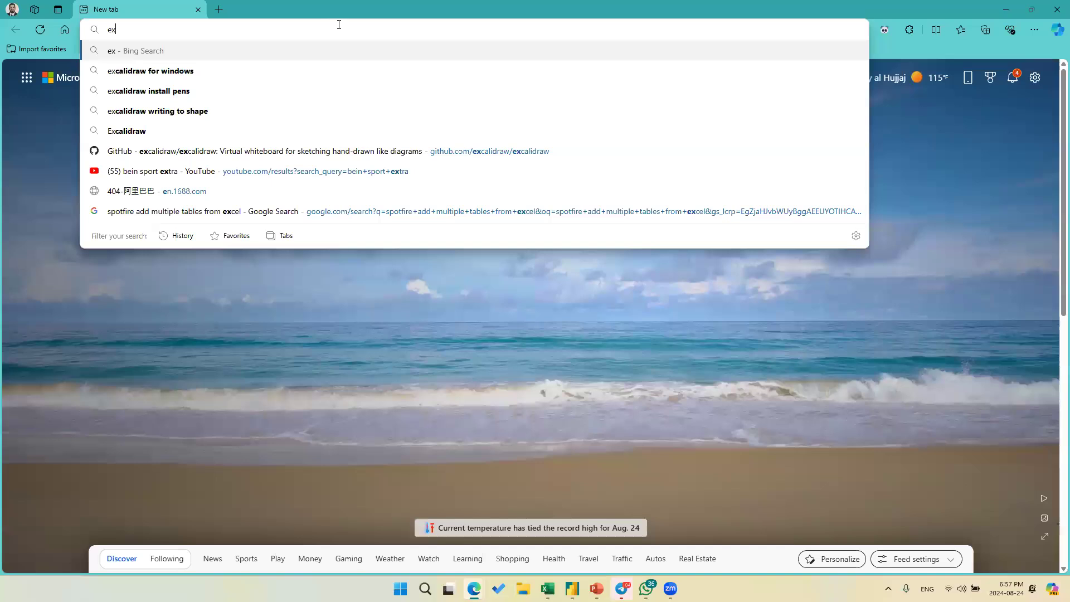
key("Return")
left_click(263, 177)
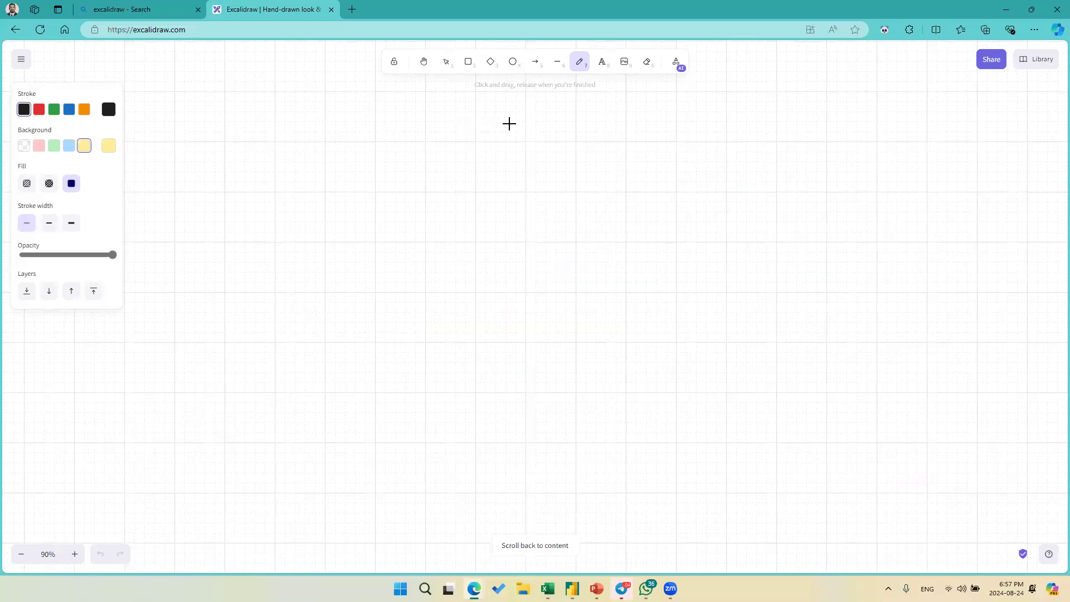
- Sketch a freehand pair of chart axes and handwrite Time under the horizontal one and WOR beside the vertical one
mouse_move(253, 219)
left_mouse_down()
mouse_move(207, 380)
mouse_move(616, 440)
left_mouse_up()
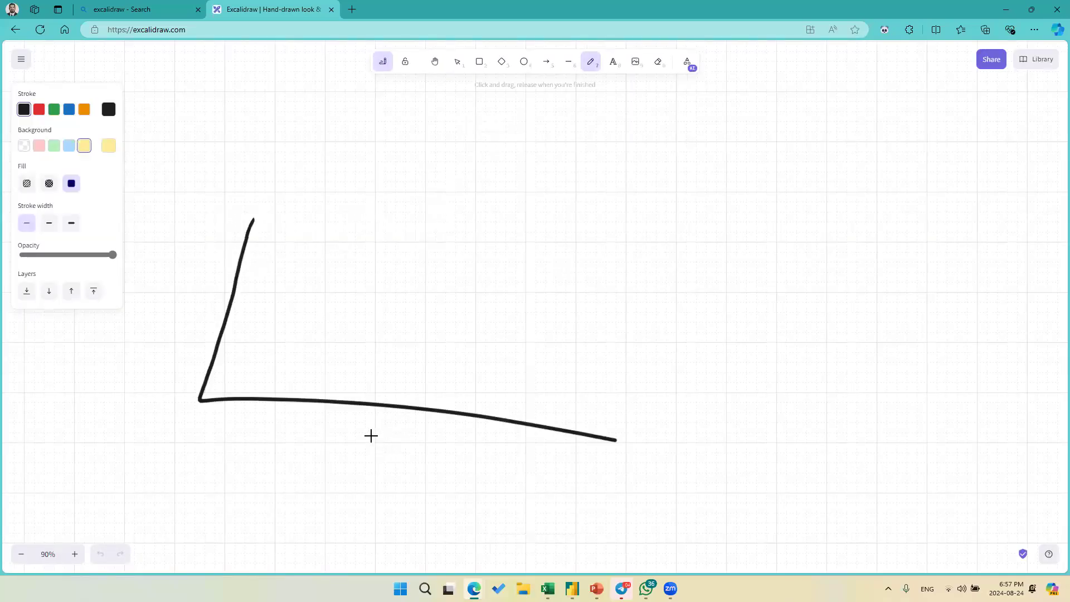
left_click_drag(372, 433, 390, 432)
left_click_drag(381, 434, 379, 452)
mouse_move(394, 439)
left_mouse_down()
mouse_move(394, 450)
mouse_move(422, 450)
left_mouse_up()
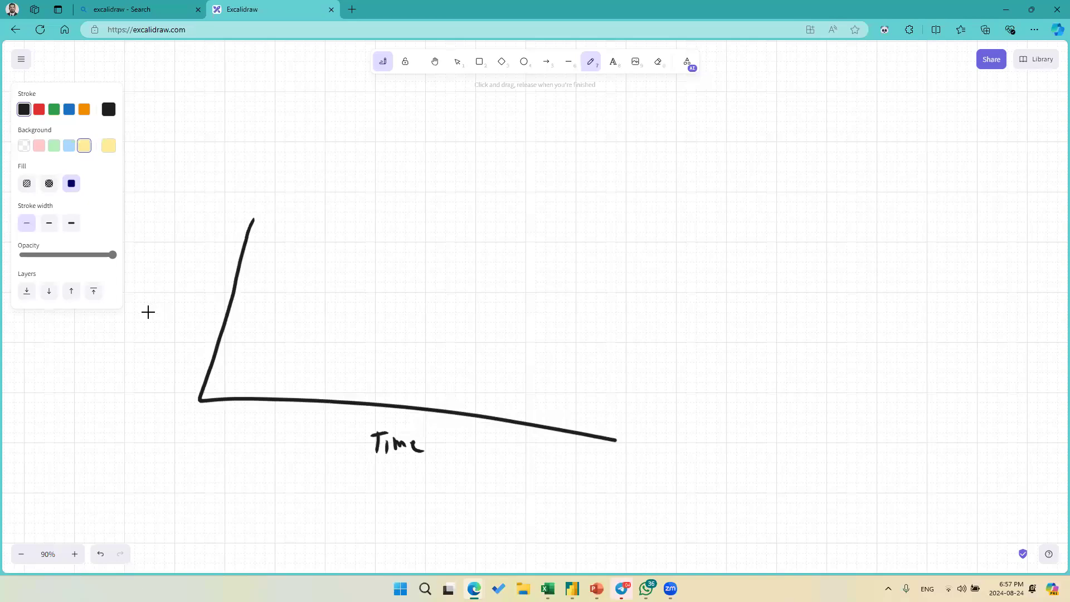
mouse_move(141, 322)
left_mouse_down()
mouse_move(175, 295)
mouse_move(200, 301)
left_mouse_up()
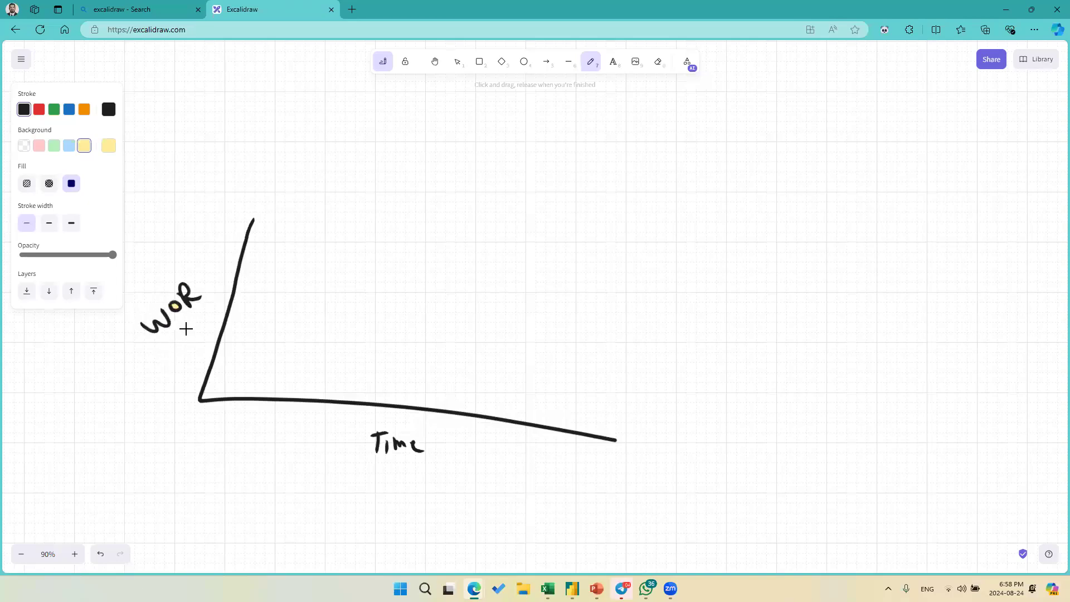
- Draw a rising series of small circles as WOR data points, with a straight trend line through and beyond them
left_click(368, 334)
left_click_drag(246, 356, 250, 356)
left_click_drag(277, 346, 334, 335)
mouse_move(361, 325)
left_mouse_down()
mouse_move(424, 328)
mouse_move(477, 285)
mouse_move(524, 290)
mouse_move(510, 288)
mouse_move(578, 258)
left_mouse_up()
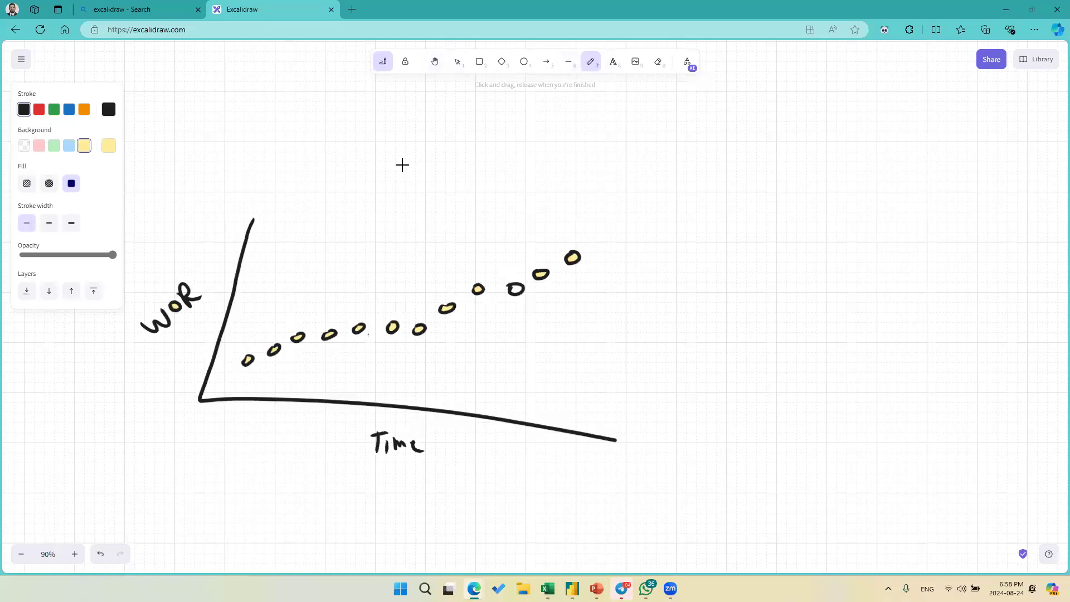
left_click(569, 63)
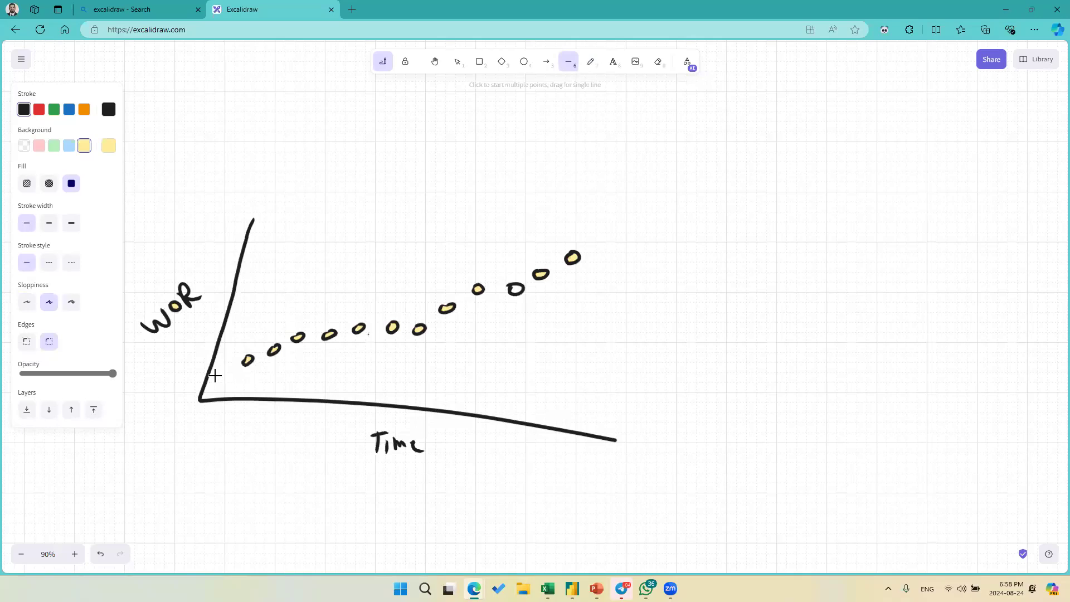
mouse_move(218, 381)
left_mouse_down()
mouse_move(506, 303)
mouse_move(656, 233)
left_mouse_up()
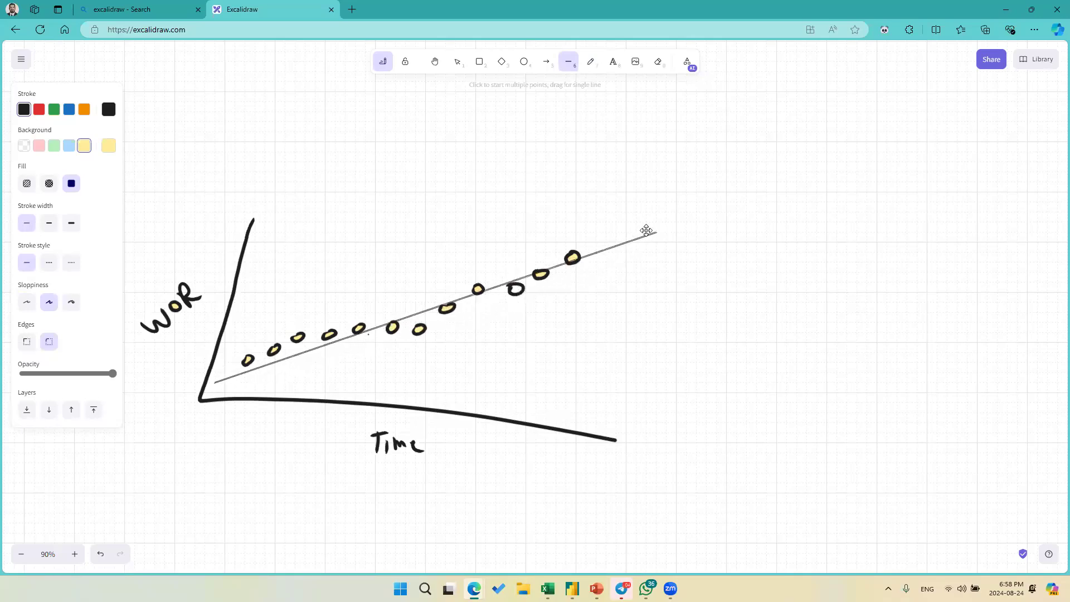
- Mark the trend line's stretch beyond the last data point with a freehand arc, a small arrow and a handwritten extrapolation label
left_click(591, 63)
mouse_move(664, 220)
left_mouse_down()
mouse_move(635, 200)
mouse_move(595, 214)
mouse_move(580, 234)
left_mouse_up()
mouse_move(582, 186)
left_mouse_down()
mouse_move(601, 171)
mouse_move(639, 182)
left_mouse_up()
left_click_drag(643, 183, 662, 178)
left_click_drag(606, 221, 623, 226)
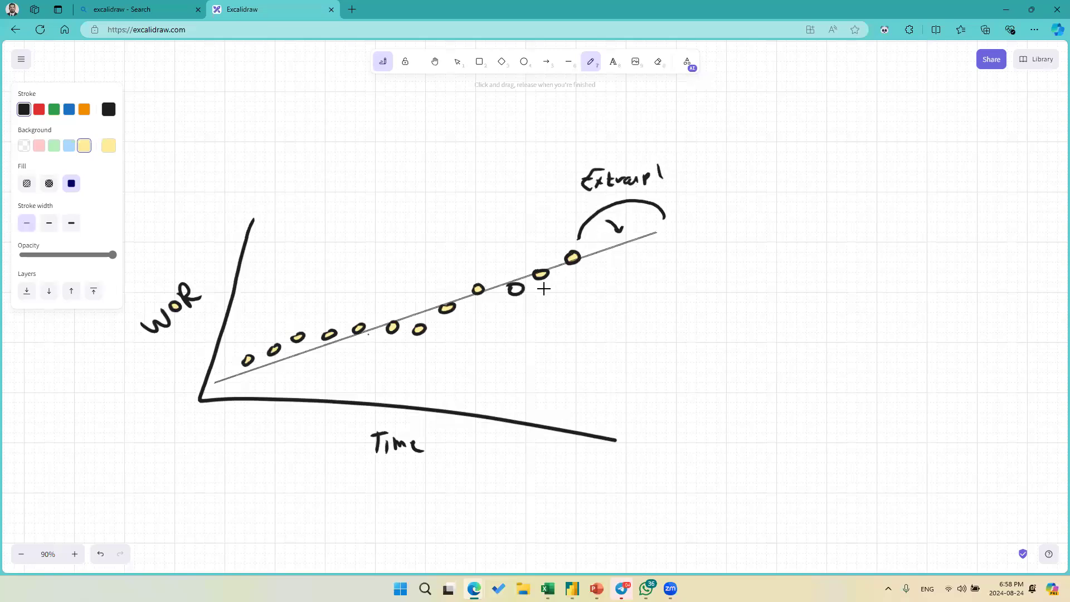
- Draw a dashed vertical line from below the last data point to the time axis, with an arrow and a handwritten future label
left_click_drag(579, 289, 580, 295)
left_click_drag(578, 299, 575, 321)
left_click_drag(575, 326, 573, 341)
left_click_drag(572, 354, 575, 362)
left_click_drag(578, 370, 575, 377)
left_click_drag(574, 382, 576, 430)
left_click_drag(556, 465, 578, 445)
mouse_move(571, 446)
left_mouse_down()
mouse_move(584, 469)
mouse_move(640, 447)
left_mouse_up()
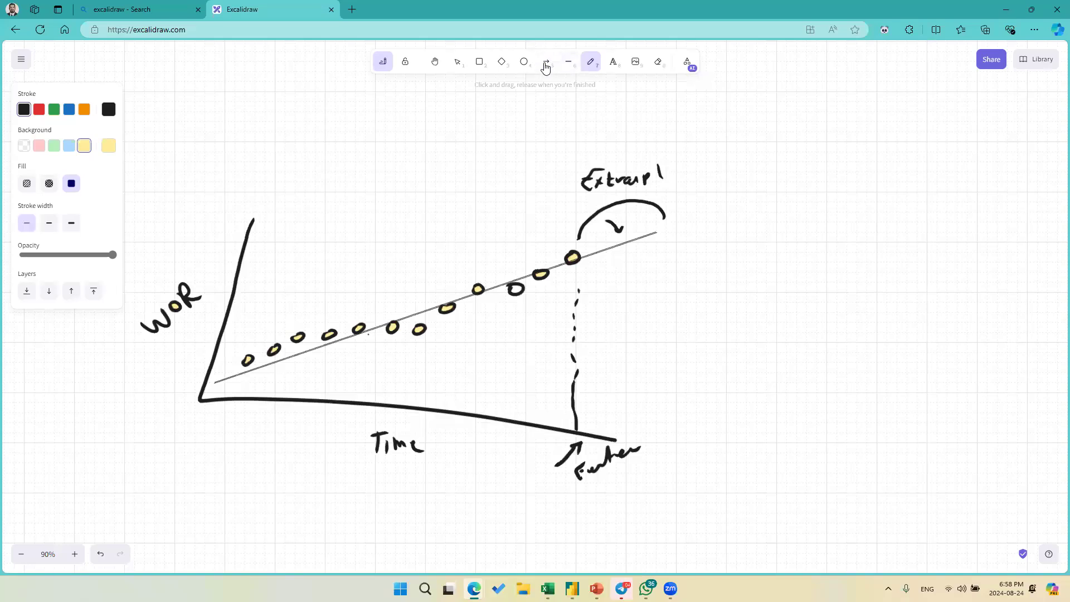
- Draw a red arrow pointing to the trend line and handwrite an underlined red AutoReg heading above the chart sketch
left_click(39, 112)
left_click_drag(395, 298, 419, 310)
mouse_move(301, 214)
left_mouse_down()
mouse_move(320, 193)
mouse_move(355, 193)
mouse_move(363, 182)
left_mouse_up()
left_click_drag(366, 181, 368, 181)
left_click_drag(381, 165, 384, 182)
left_click_drag(378, 166, 432, 176)
left_click_drag(346, 219, 405, 197)
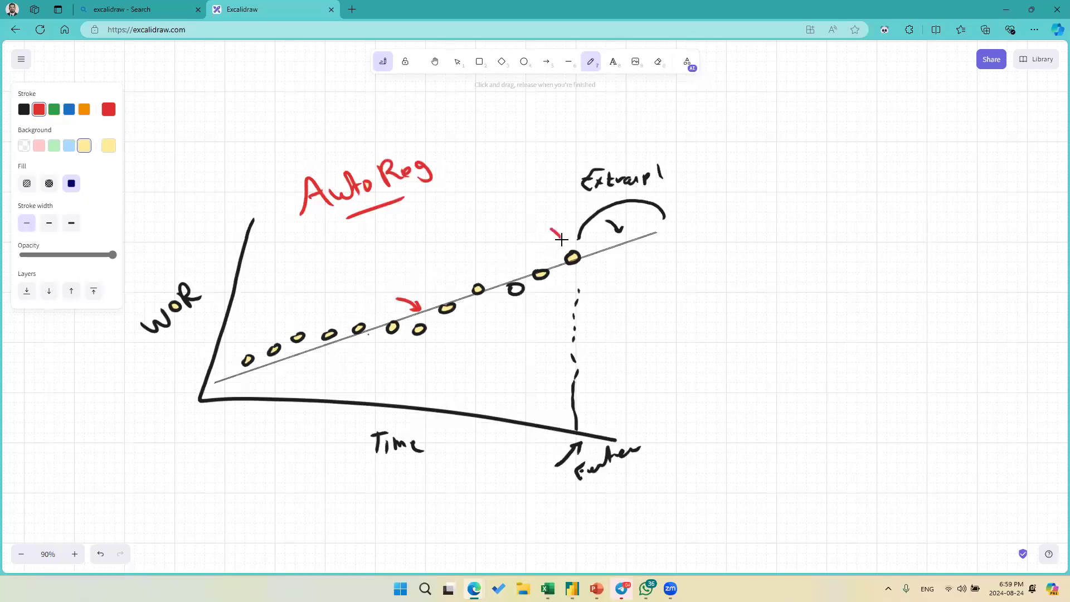
- Draw a red arrow arching back over the earlier data points, labelled x = 10, and a red forecast circle continued by a wavy line
left_click_drag(561, 240, 394, 285)
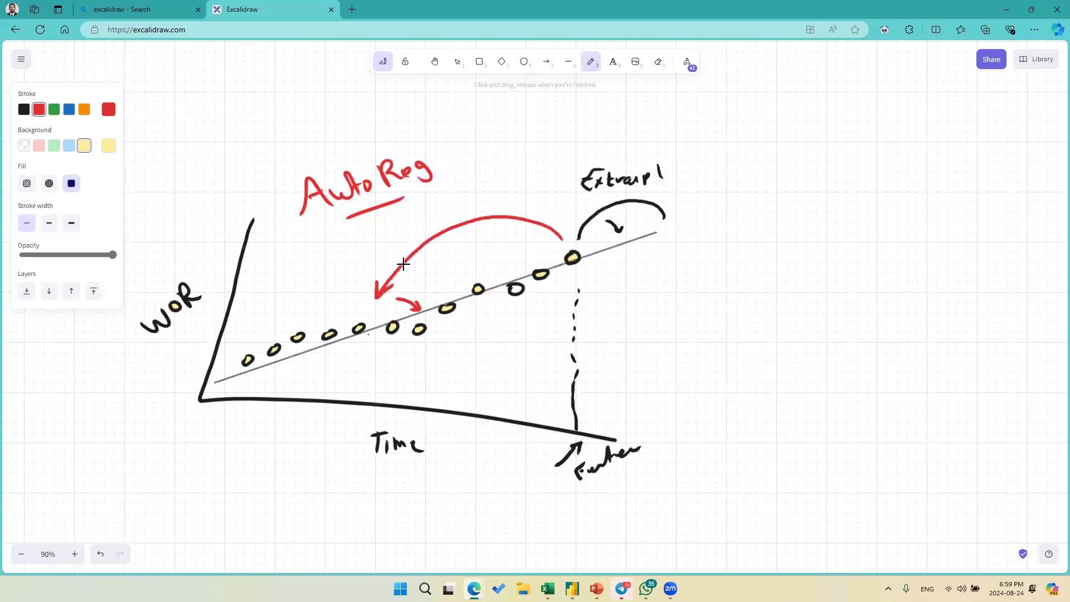
left_click_drag(446, 205, 448, 219)
left_click_drag(439, 215, 474, 201)
left_click_drag(479, 197, 497, 194)
left_click_drag(596, 244, 590, 248)
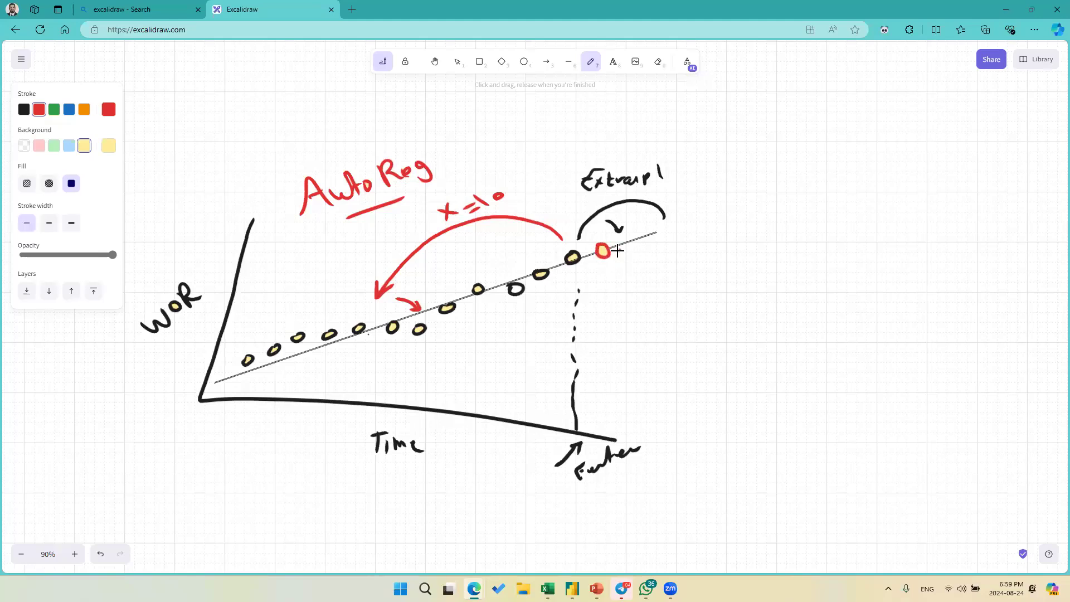
left_click_drag(619, 251, 799, 210)
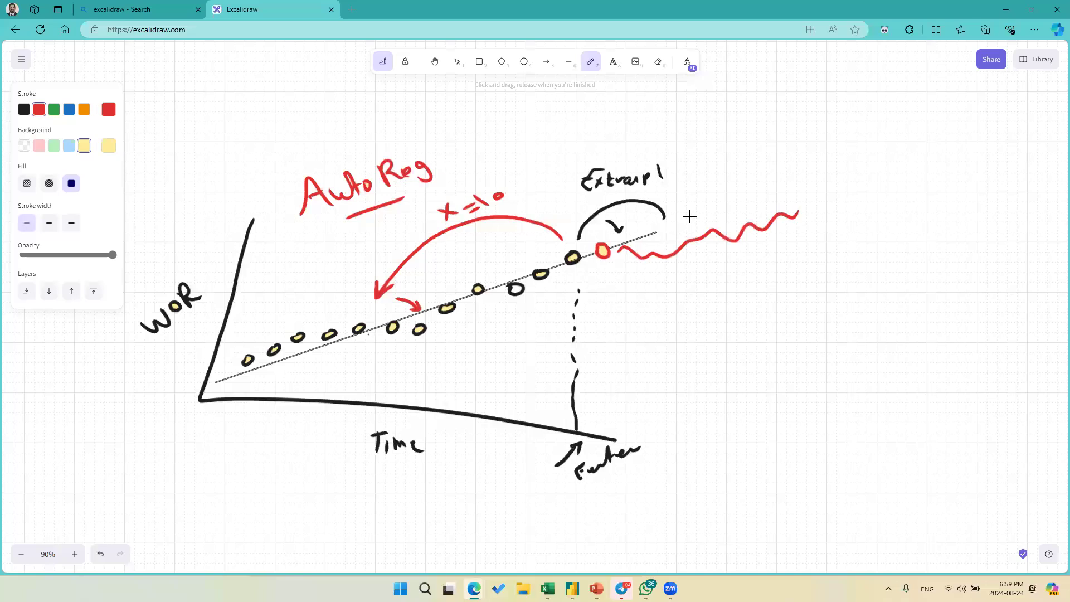
- Switch to Power BI and set the AutoReg lag to 10 in the Python script of the AutoRegression Example page's WOR chart
left_click(1007, 10)
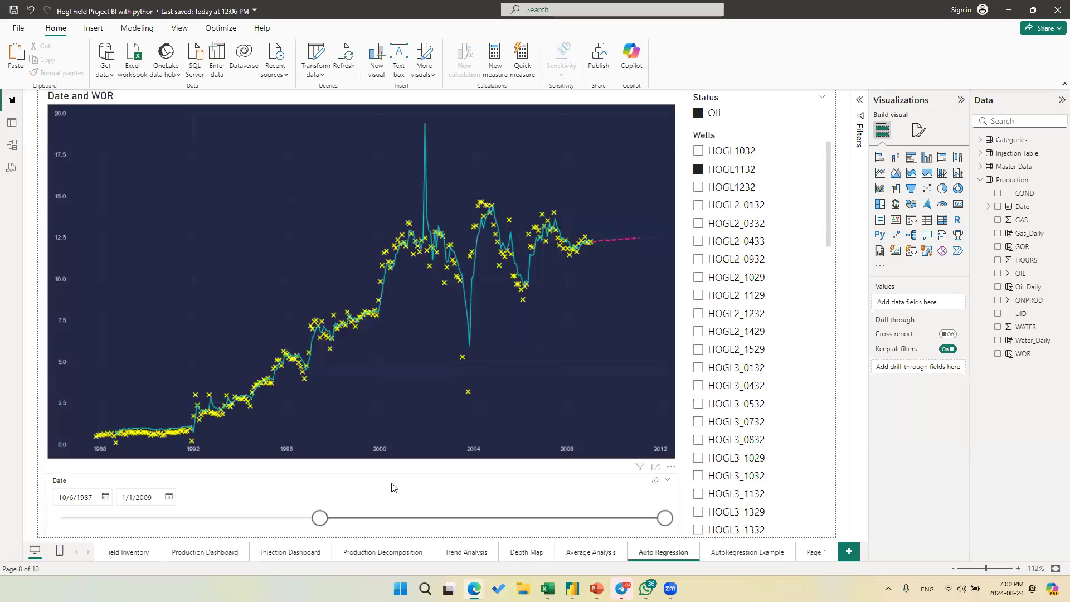
left_click(746, 552)
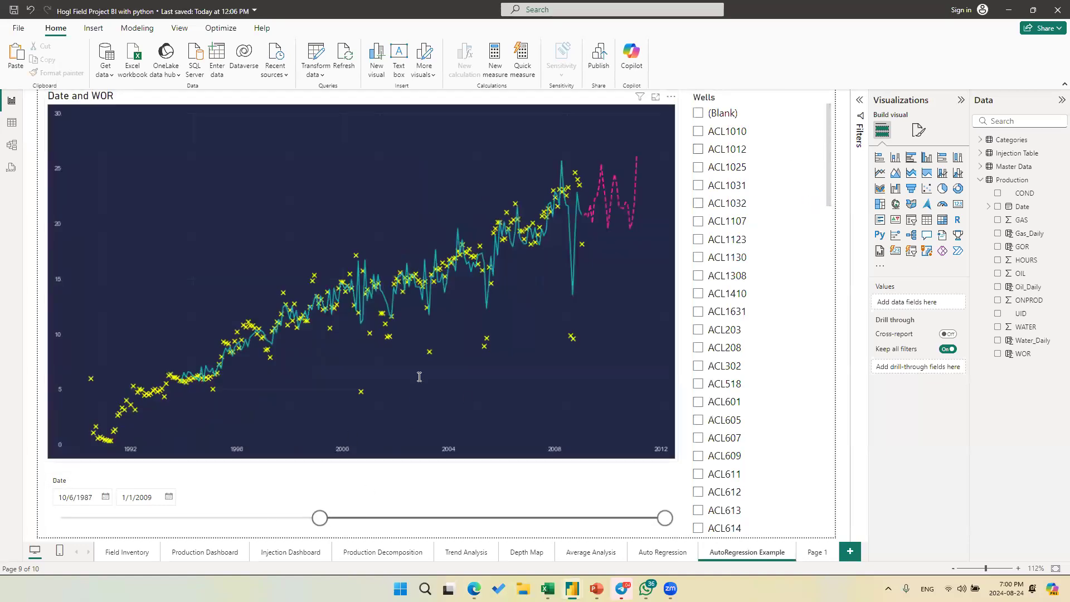
left_click(417, 377)
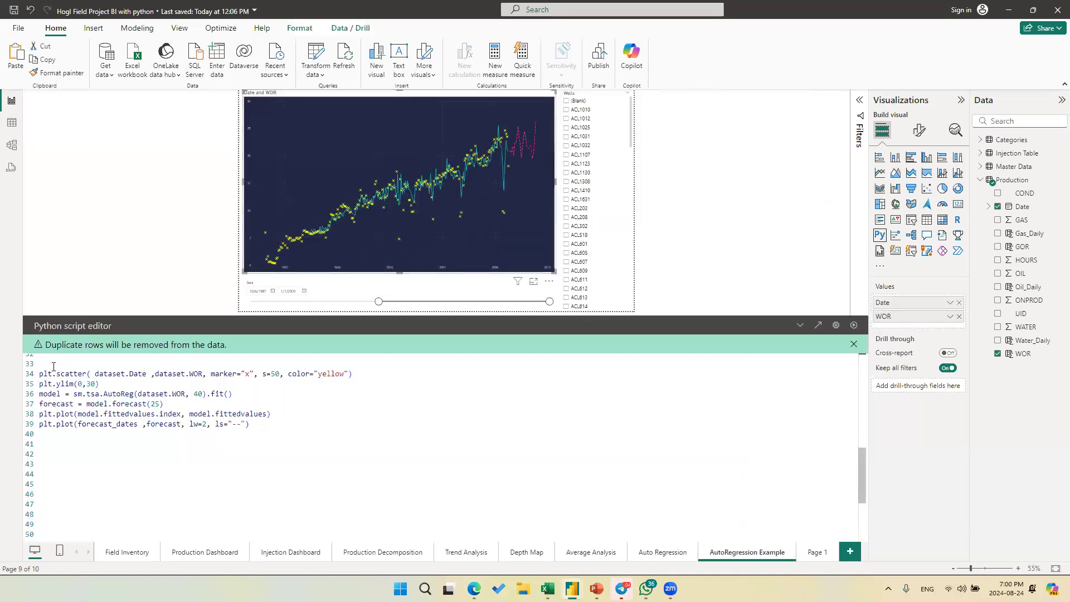
double_click(198, 394)
type("10")
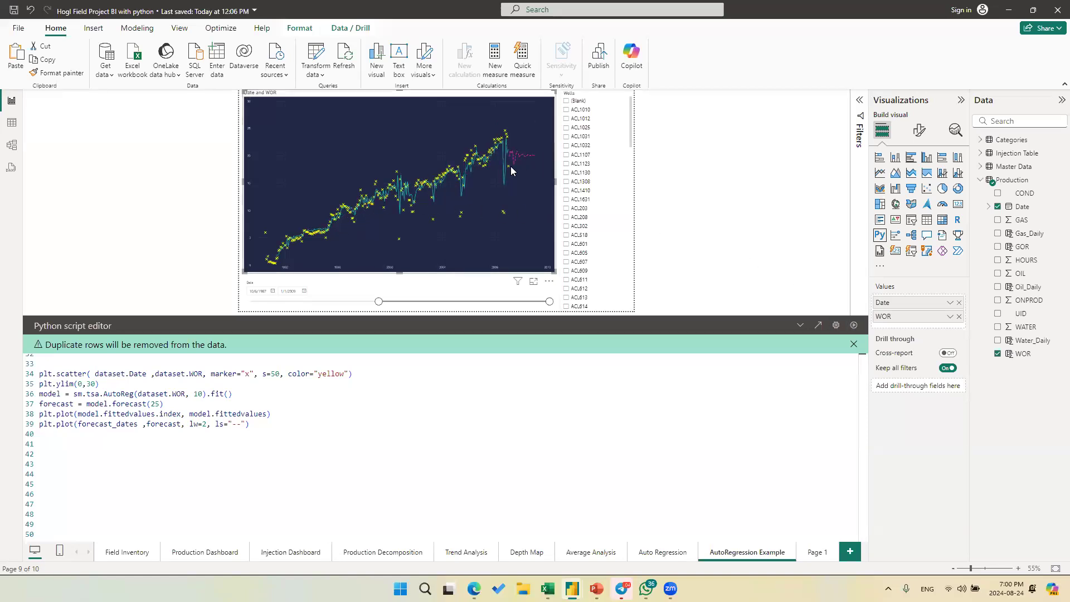
- Set the AutoReg lag in the chart's Python script to 25, rerun the script and leave the script editor
double_click(198, 395)
type("25")
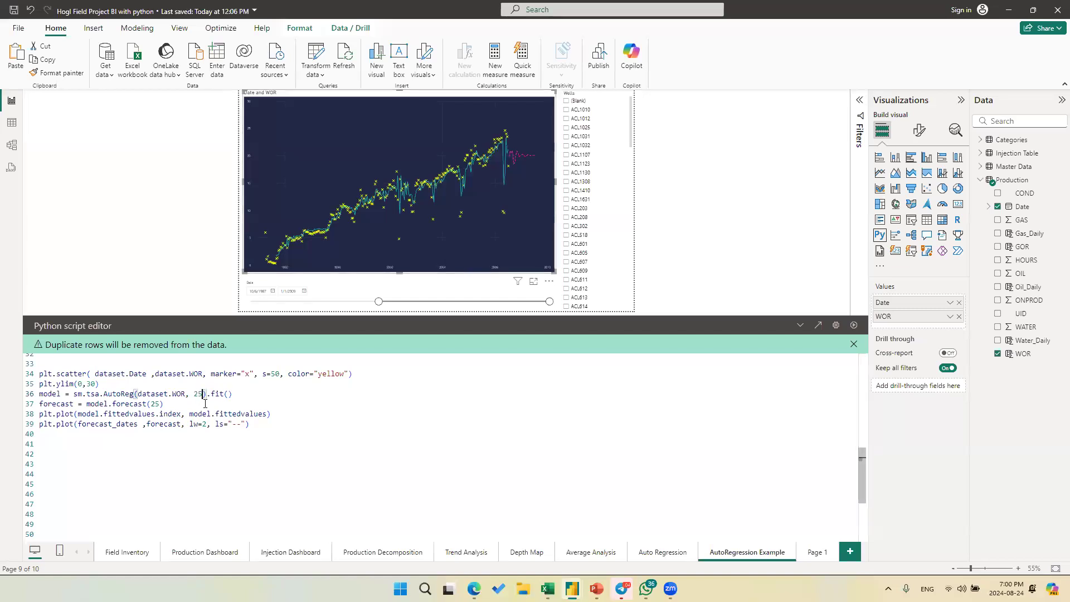
left_click(859, 329)
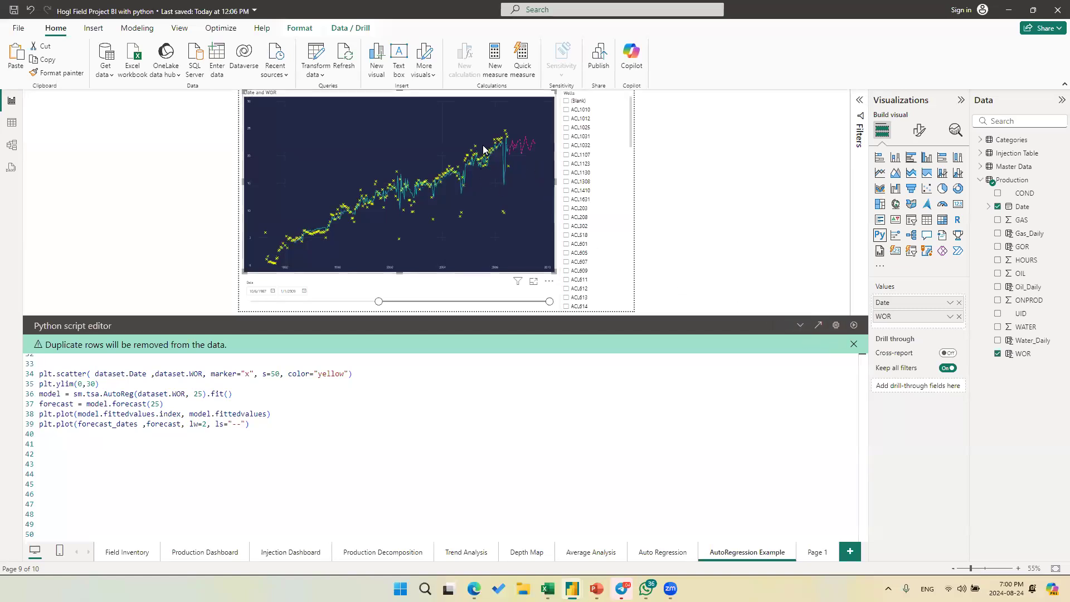
left_click(705, 240)
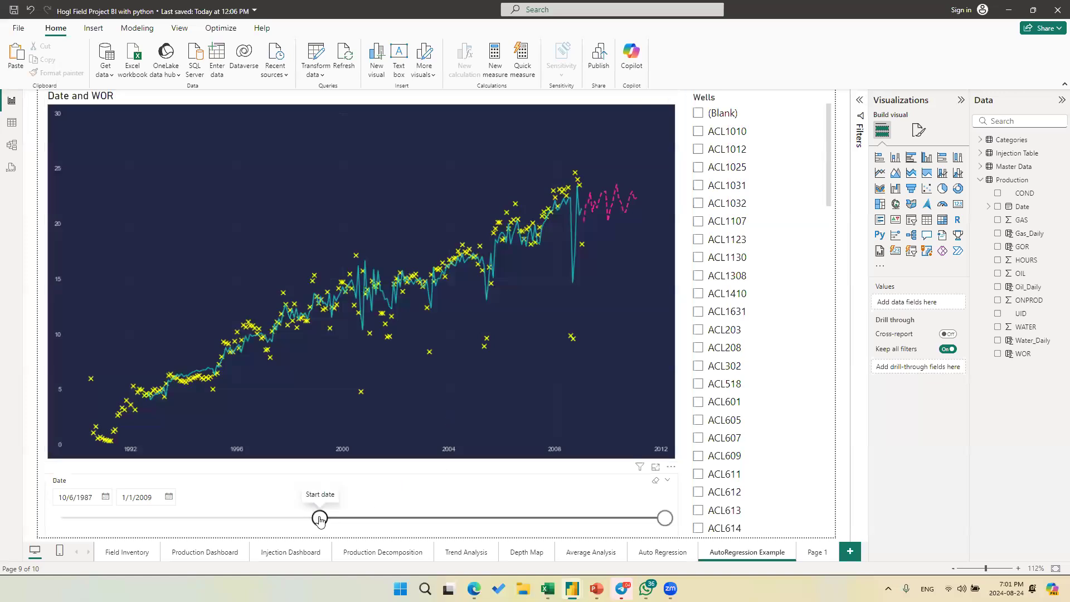
- Try a 1/18/2004 start in the date slicer and settle on the range 10/30/1993 to 4/26/2002
left_click_drag(319, 519, 357, 519)
left_click_drag(372, 519, 585, 492)
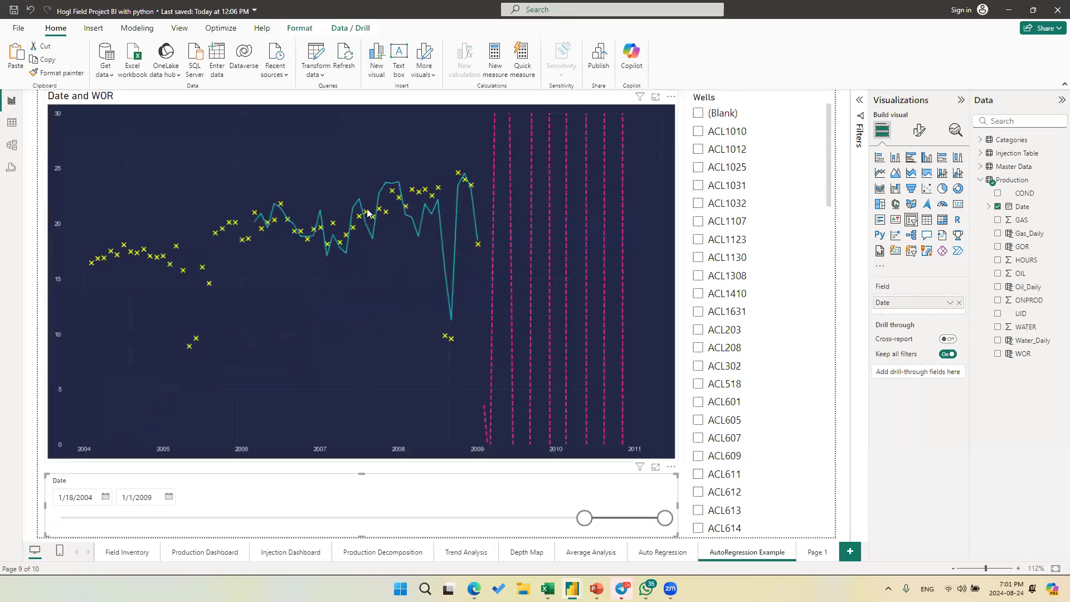
left_click_drag(584, 517, 418, 517)
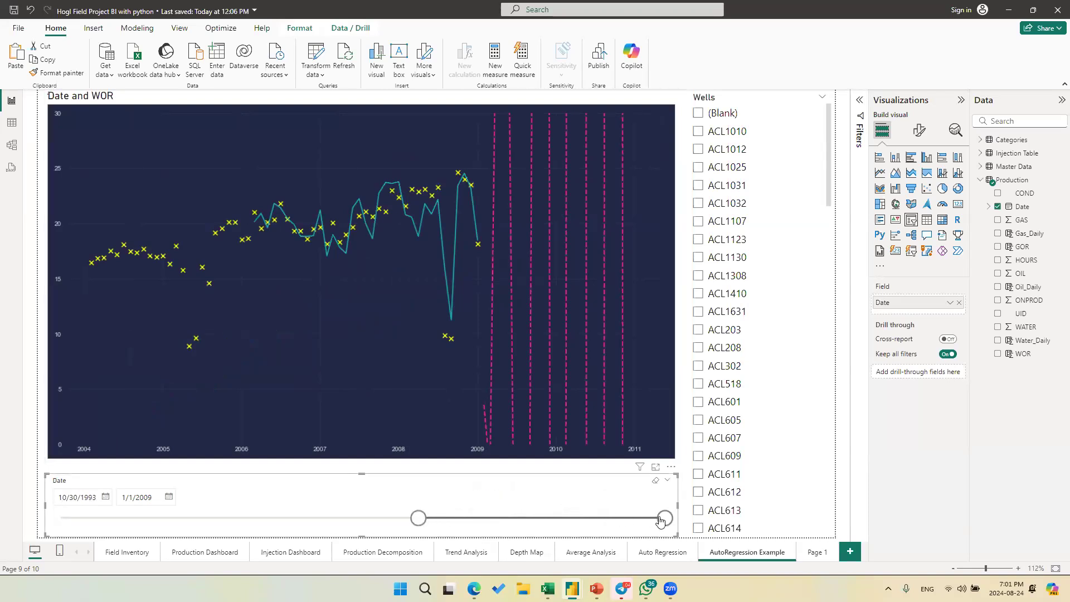
left_click_drag(664, 517, 546, 525)
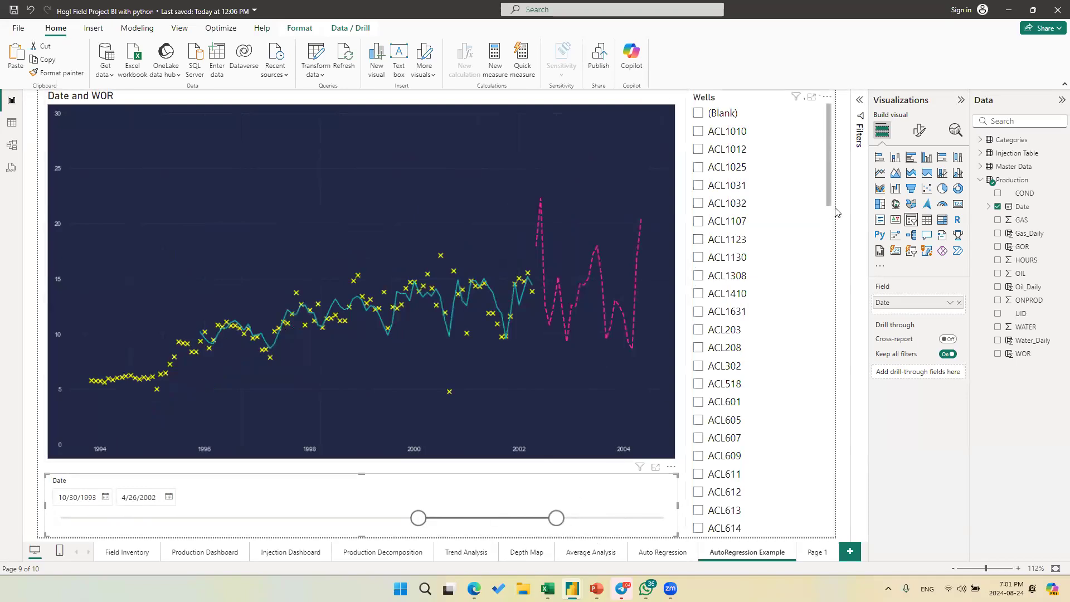
- Try well HOGL3_0532 in the Wells slicer and settle on HOGL3_0732 as the filter for the WOR chart
scroll(830, 429, "down", 10)
scroll(829, 429, "down", 10)
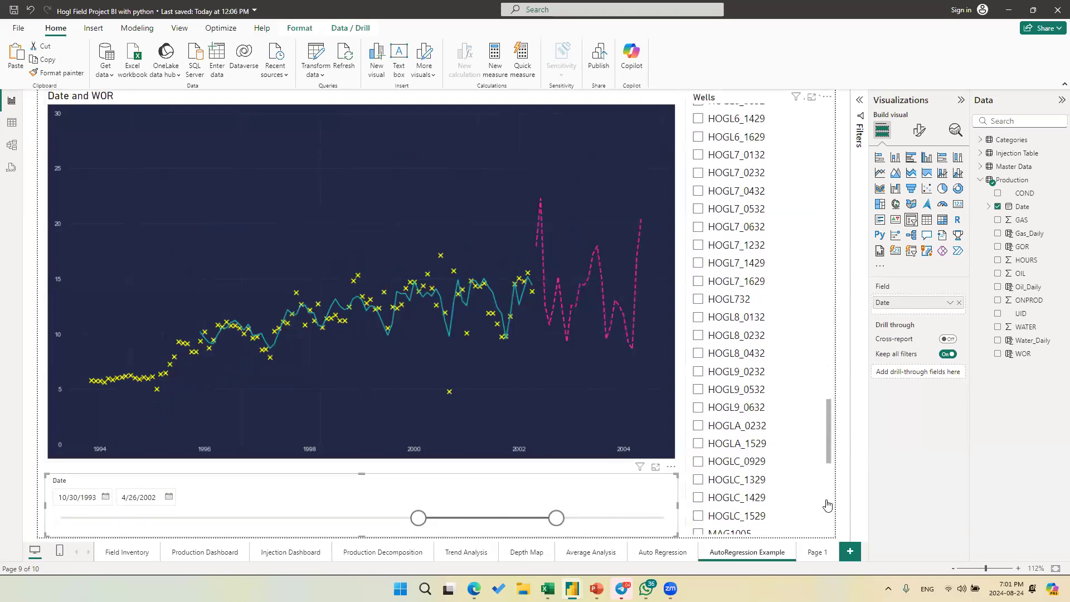
left_click(817, 378)
left_click_drag(831, 372, 831, 323)
scroll(728, 147, "up", 1)
left_click(726, 138)
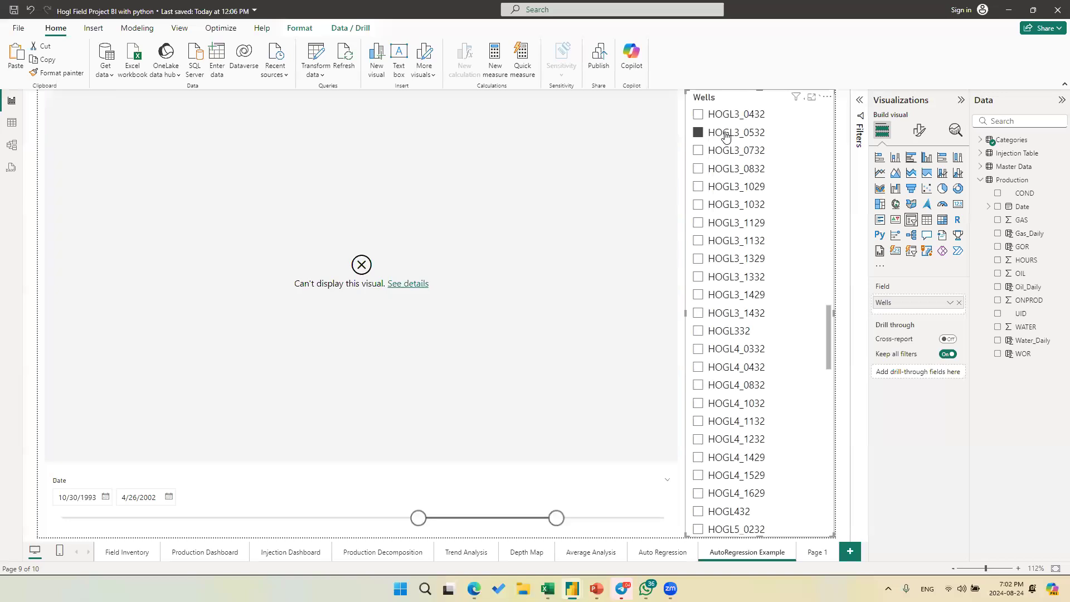
left_click(740, 151)
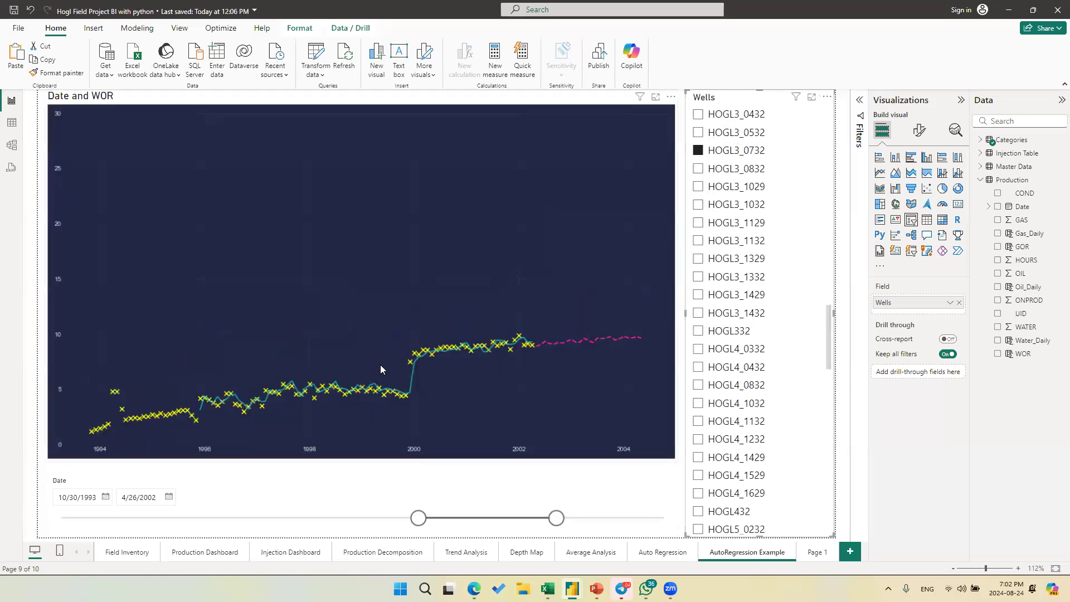
- Extend the date slicer's start back to 8/3/1981 and add a new blank report page
left_click_drag(418, 517, 275, 518)
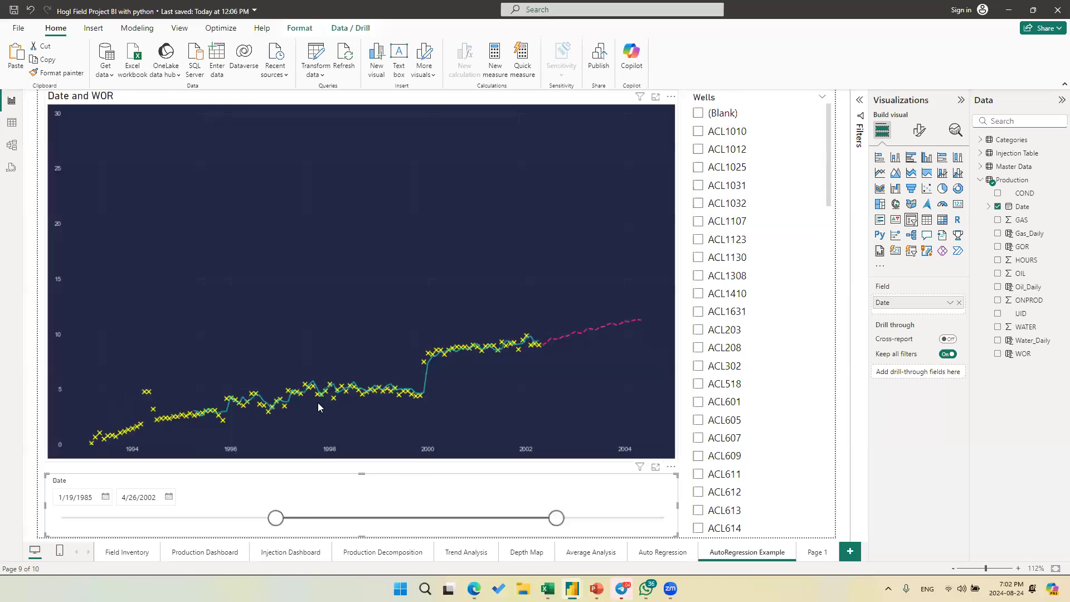
left_click_drag(275, 518, 219, 517)
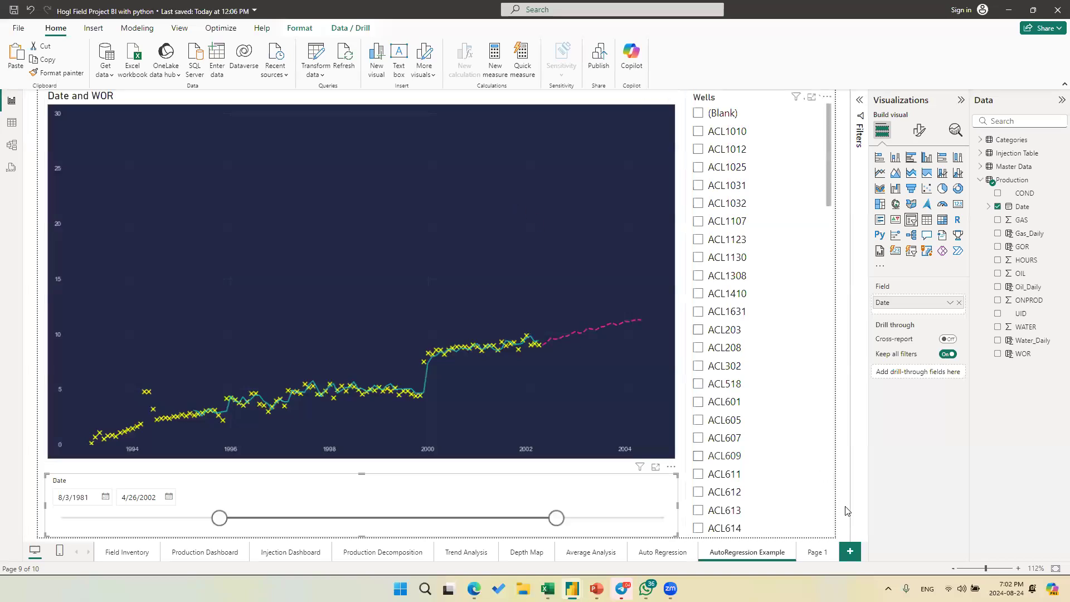
left_click(849, 552)
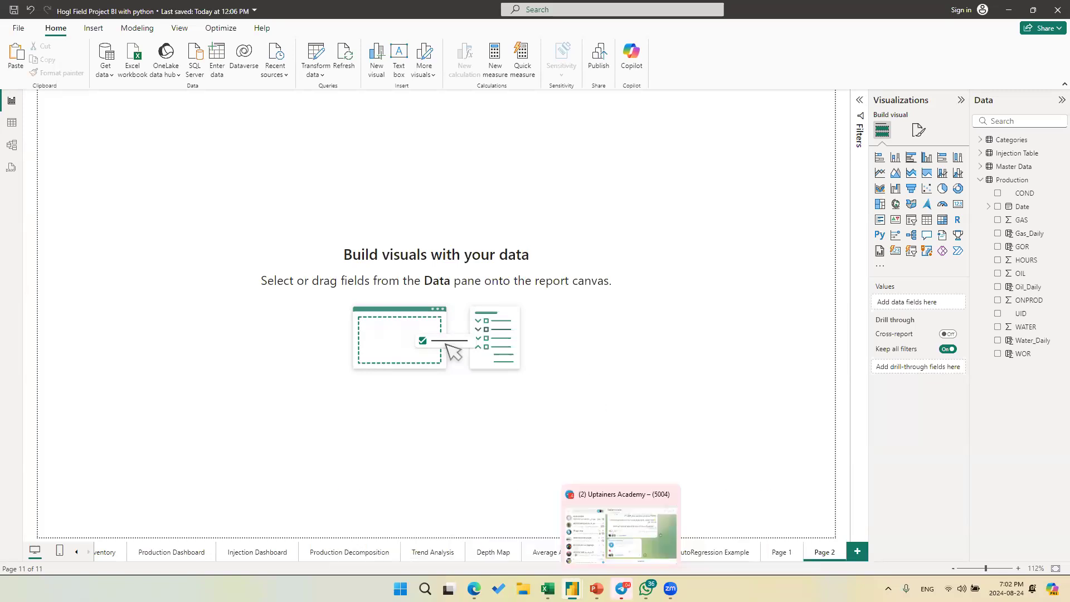
- Switch to Excalidraw and draw a red box with a handwritten # inside it on an empty area of the canvas
mouse_move(473, 589)
left_click(533, 540)
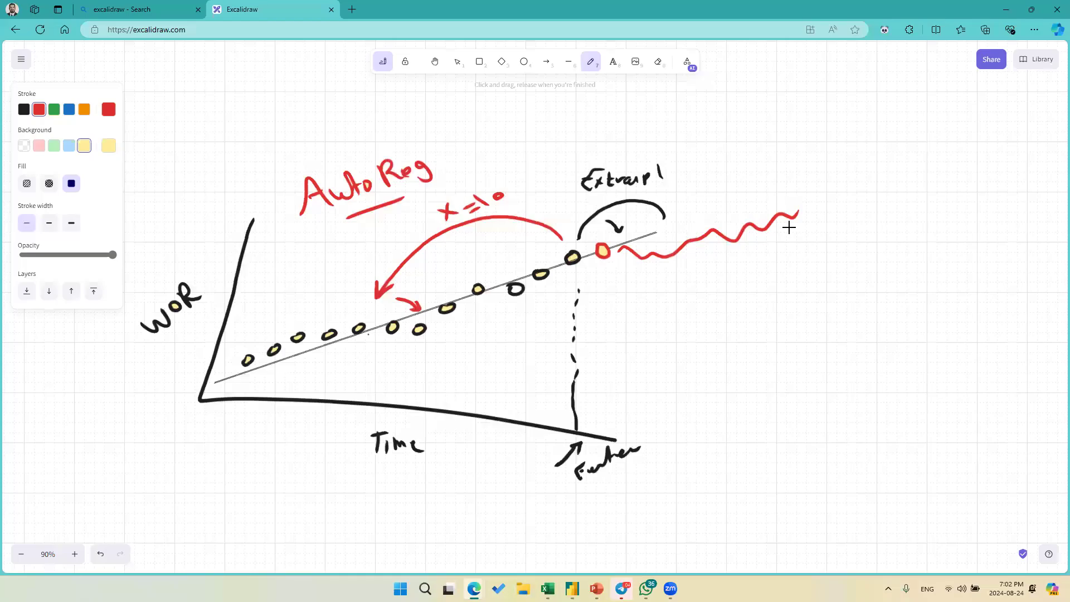
key("Page_Down")
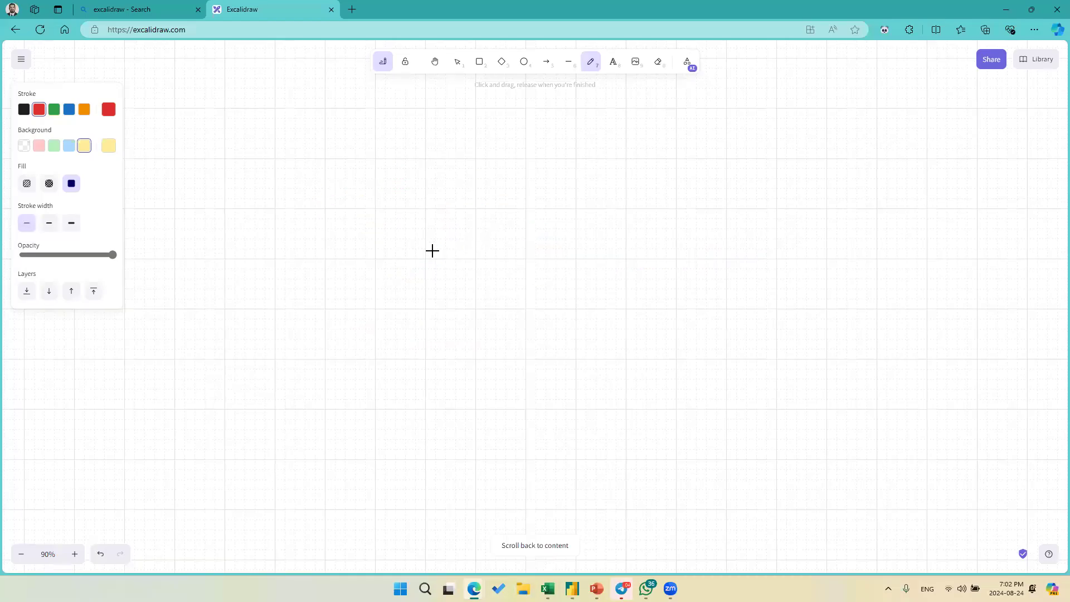
mouse_move(339, 243)
left_mouse_down()
mouse_move(260, 243)
mouse_move(318, 282)
mouse_move(286, 271)
left_mouse_up()
mouse_move(298, 252)
left_mouse_down()
mouse_move(293, 269)
mouse_move(319, 255)
mouse_move(307, 262)
left_mouse_up()
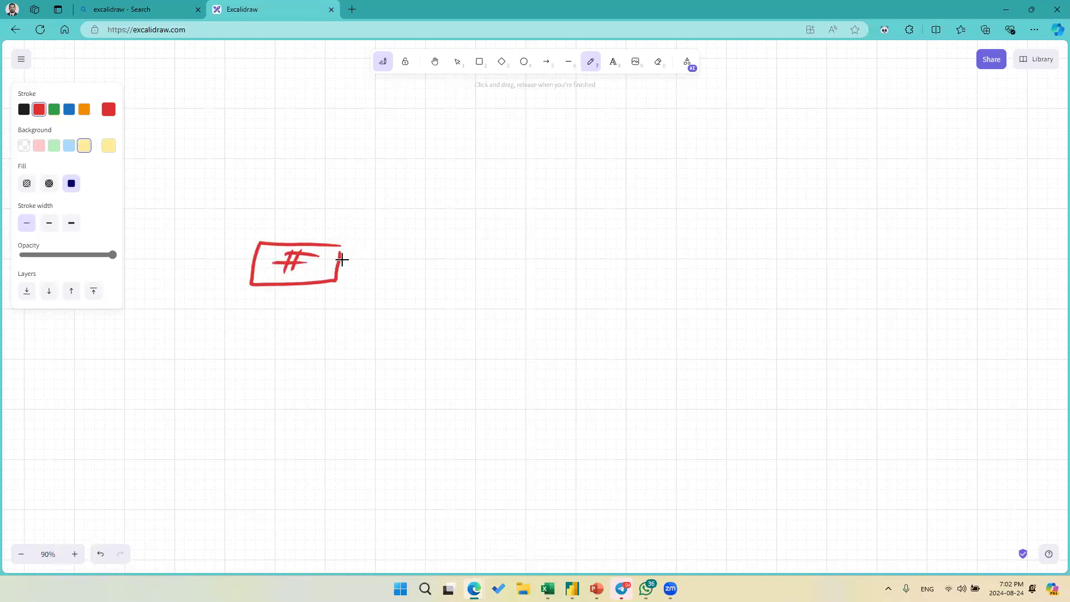
- Draw three curved red arrows pointing to the box and handwrite a numbered # label at the tail of each, beginning with #1
mouse_move(375, 248)
left_mouse_down()
mouse_move(482, 226)
mouse_move(351, 247)
mouse_move(362, 254)
left_mouse_up()
left_click_drag(487, 278, 381, 275)
mouse_move(404, 373)
left_mouse_down()
mouse_move(354, 289)
mouse_move(373, 290)
left_mouse_up()
mouse_move(495, 223)
left_mouse_down()
mouse_move(510, 223)
mouse_move(504, 234)
left_mouse_up()
mouse_move(508, 219)
left_mouse_down()
mouse_move(506, 238)
mouse_move(527, 228)
left_mouse_up()
mouse_move(495, 286)
left_mouse_down()
mouse_move(510, 283)
mouse_move(500, 291)
left_mouse_up()
mouse_move(507, 271)
left_mouse_down()
mouse_move(506, 289)
mouse_move(510, 277)
mouse_move(539, 287)
left_mouse_up()
left_click_drag(461, 370, 437, 378)
left_click_drag(460, 388, 446, 395)
left_click_drag(466, 359, 472, 362)
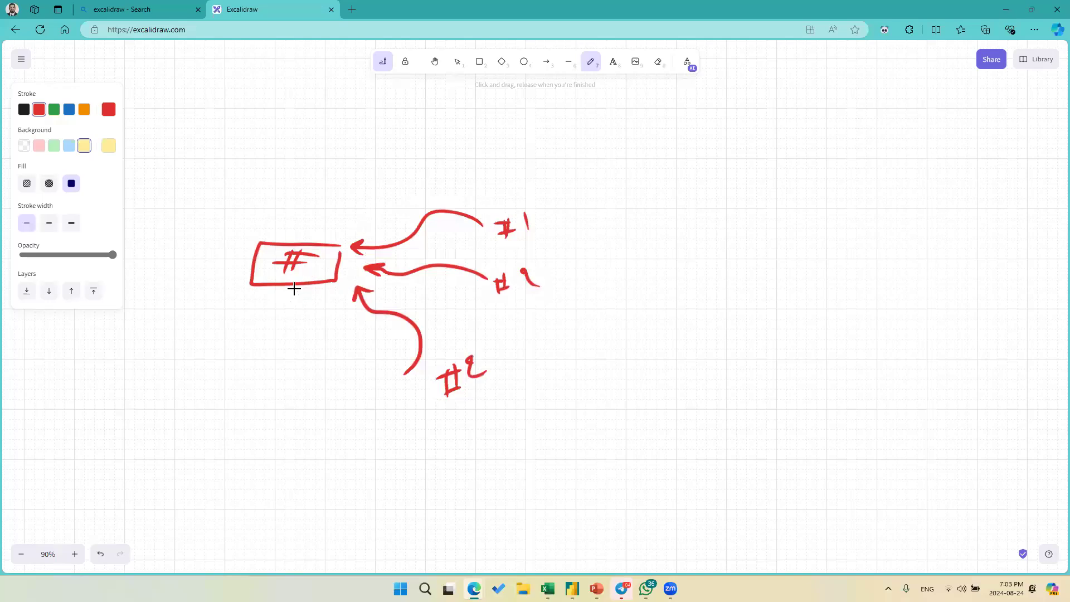
- Draw a sigma above the box and a fourth arrow pointing to its underside, and outline the lowest numbered # label freehand
mouse_move(326, 186)
left_mouse_down()
mouse_move(300, 183)
mouse_move(291, 214)
mouse_move(331, 216)
left_mouse_up()
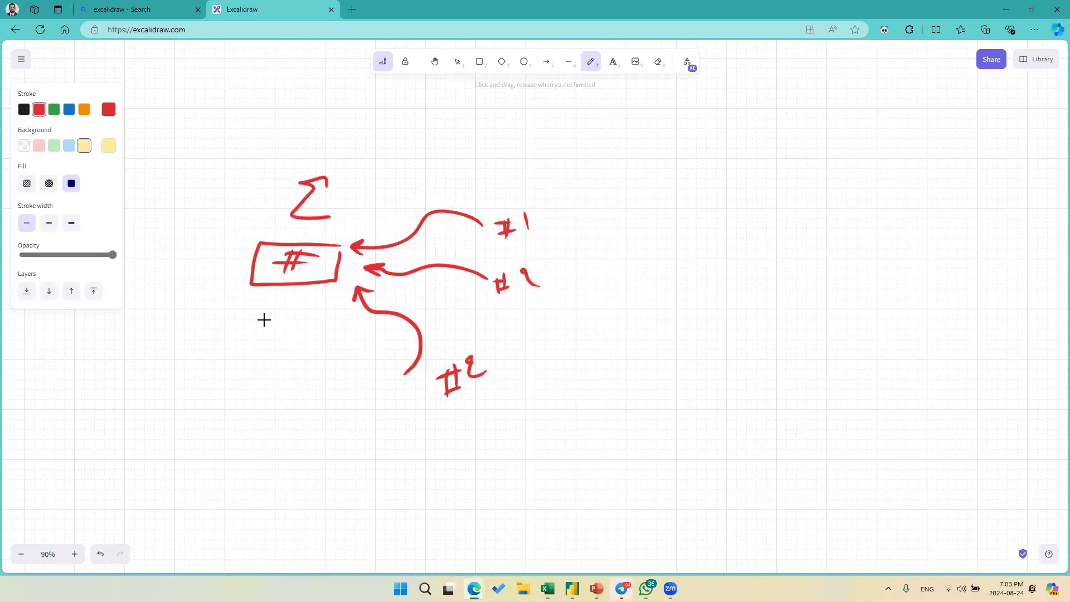
mouse_move(214, 361)
left_mouse_down()
mouse_move(215, 326)
mouse_move(276, 300)
left_mouse_up()
mouse_move(460, 343)
left_mouse_down()
mouse_move(401, 399)
mouse_move(491, 363)
left_mouse_up()
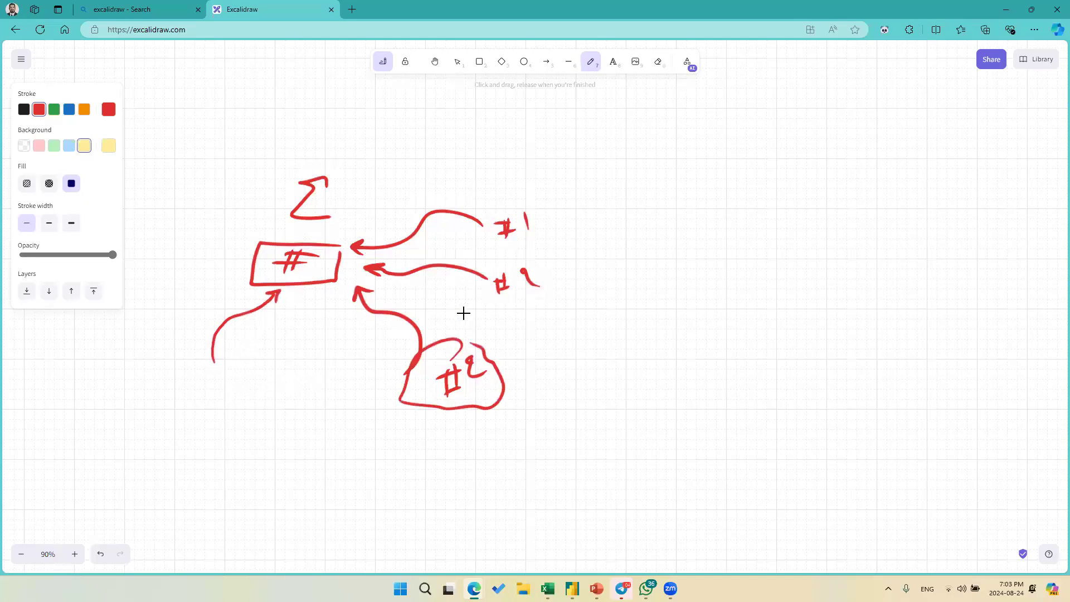
- Switch to Power BI and insert a page-filling decomposition tree that analyzes the OIL field of the Production table
left_click(1008, 13)
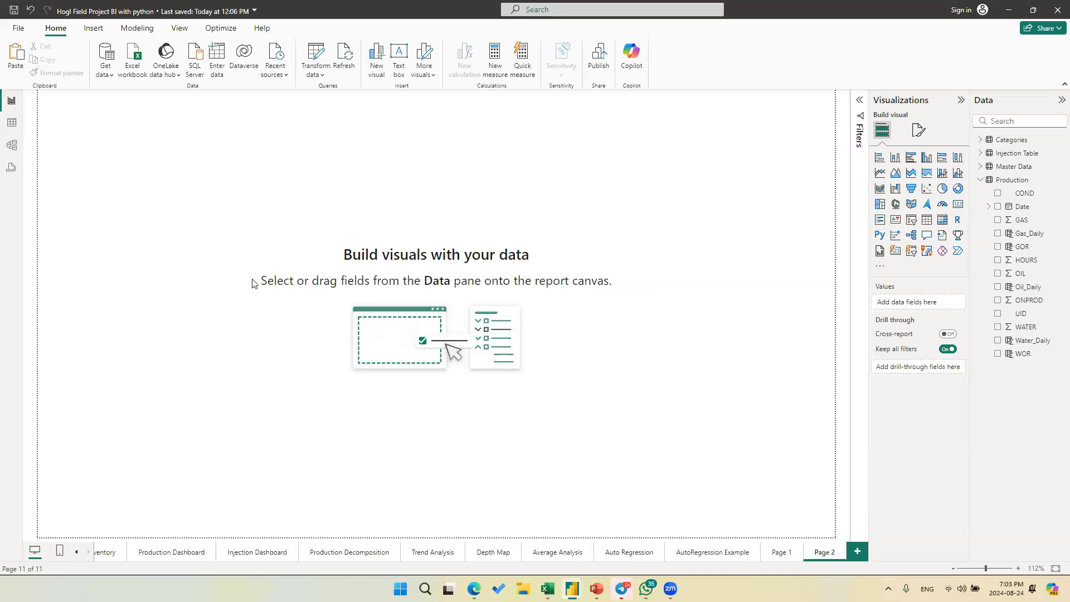
left_click(911, 236)
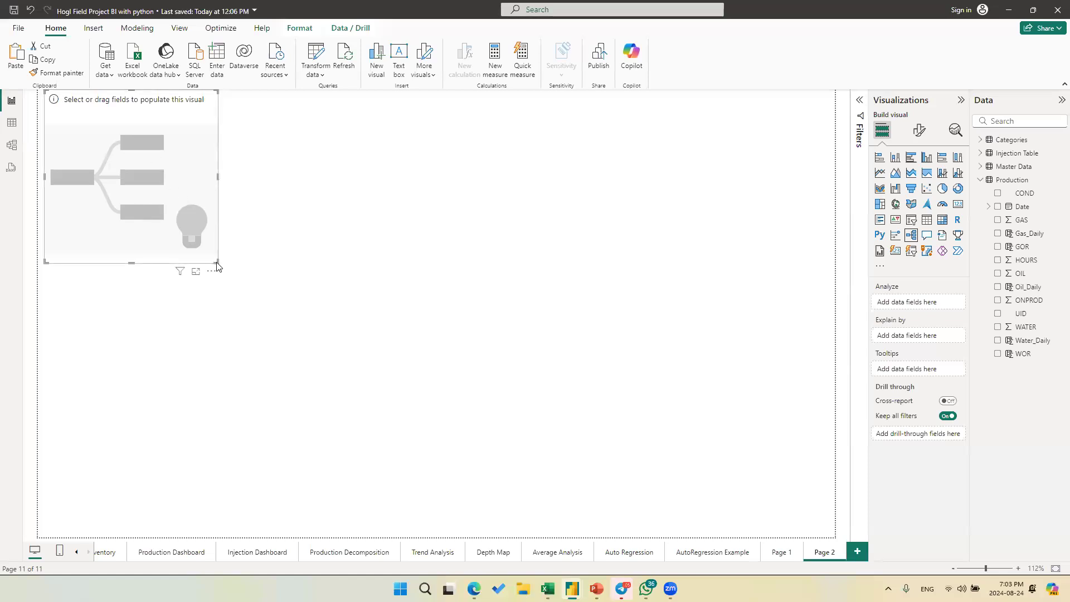
left_click_drag(218, 263, 829, 549)
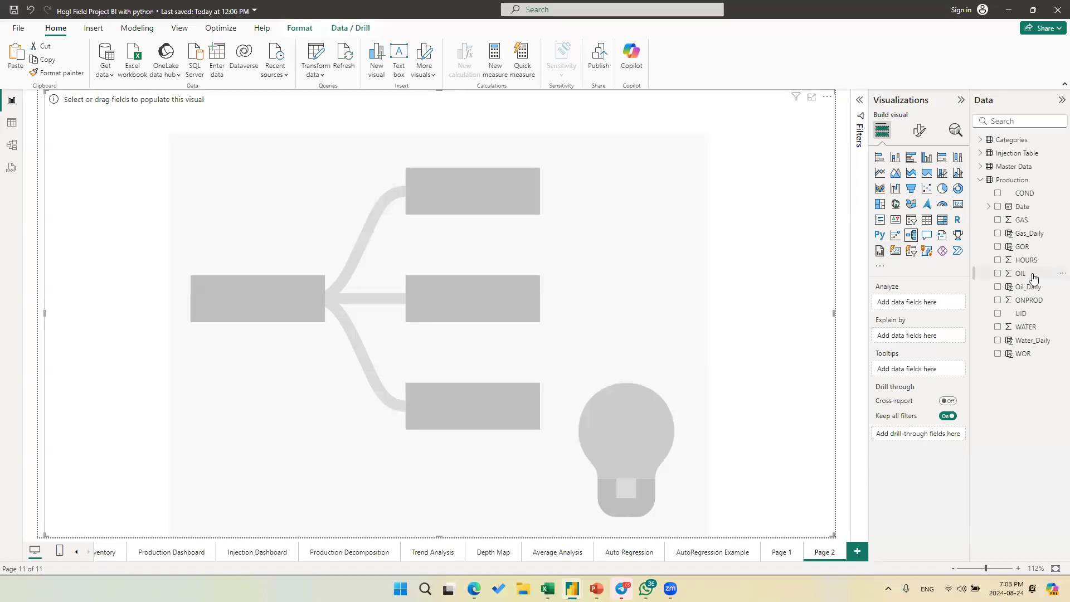
left_click_drag(1025, 277, 262, 253)
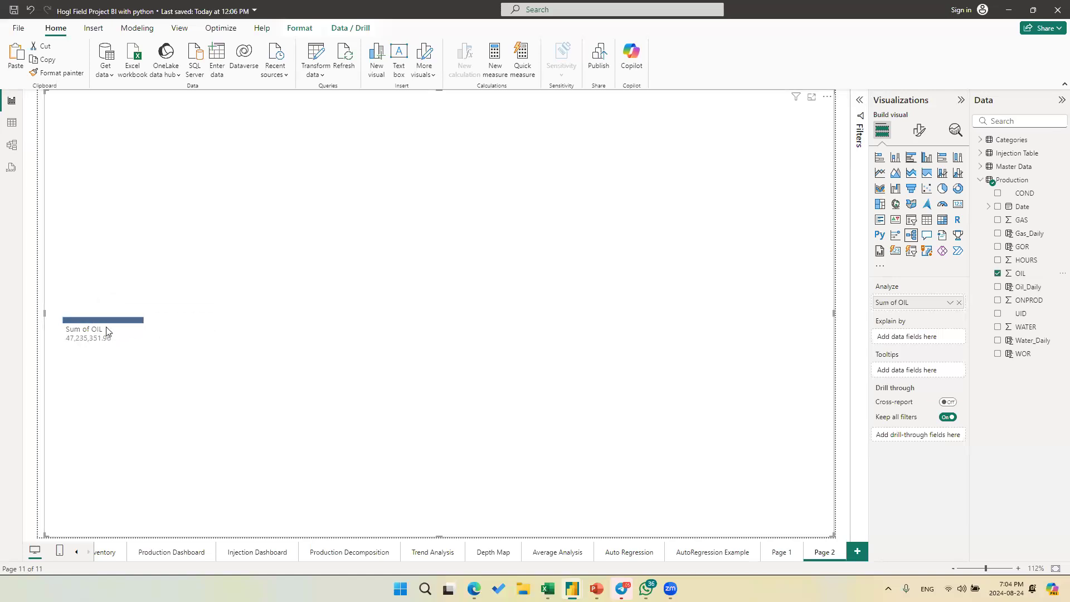
- Add Field from the Categories table as the explaining field and split the Sum of OIL node by Field
mouse_move(106, 331)
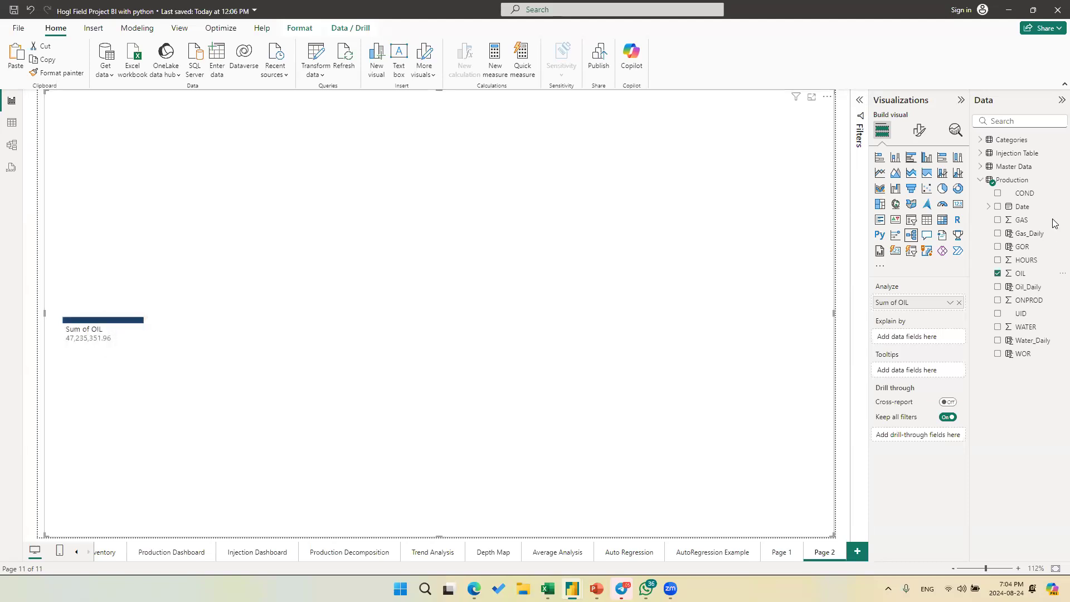
left_click(980, 179)
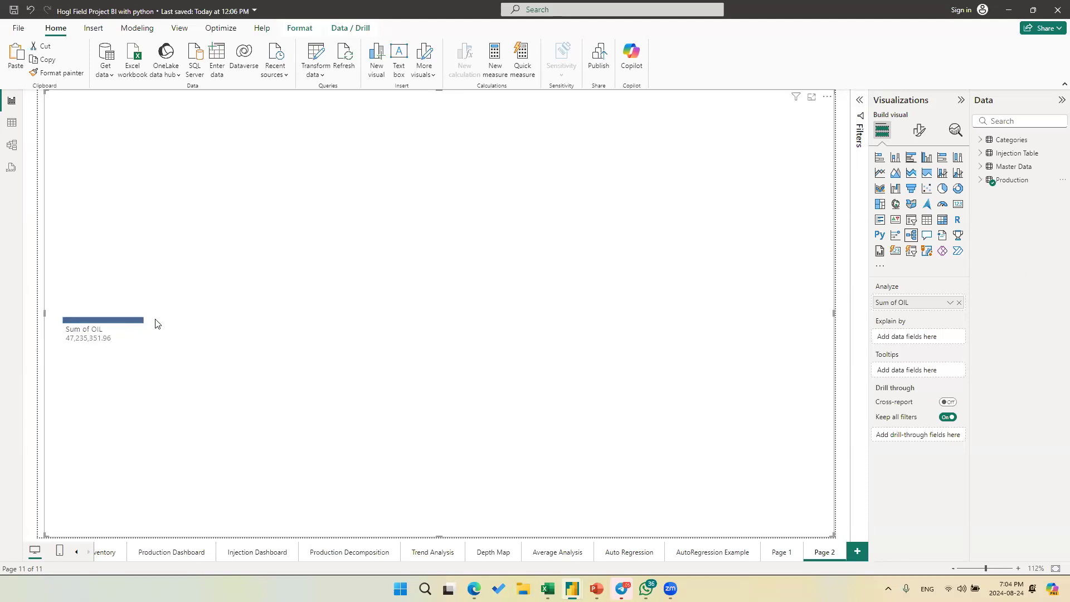
left_click(981, 142)
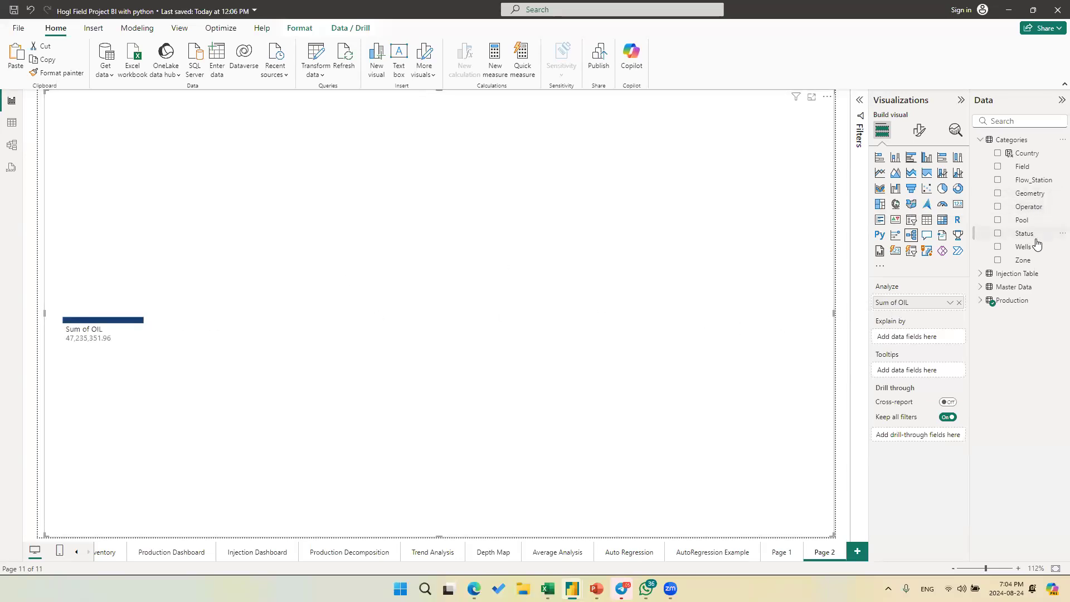
left_click_drag(1040, 166, 927, 338)
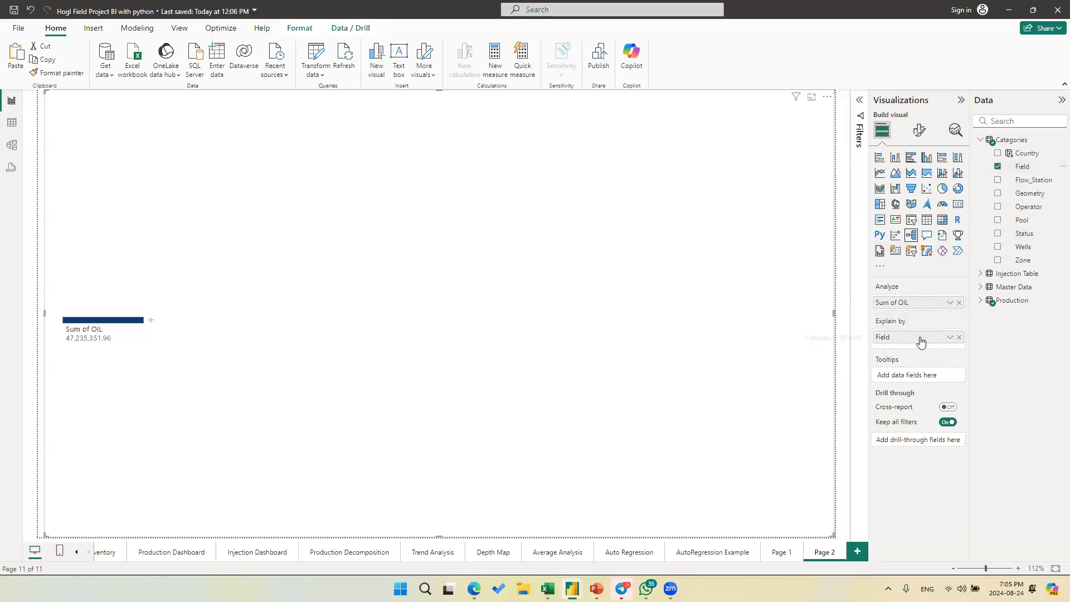
left_click(151, 322)
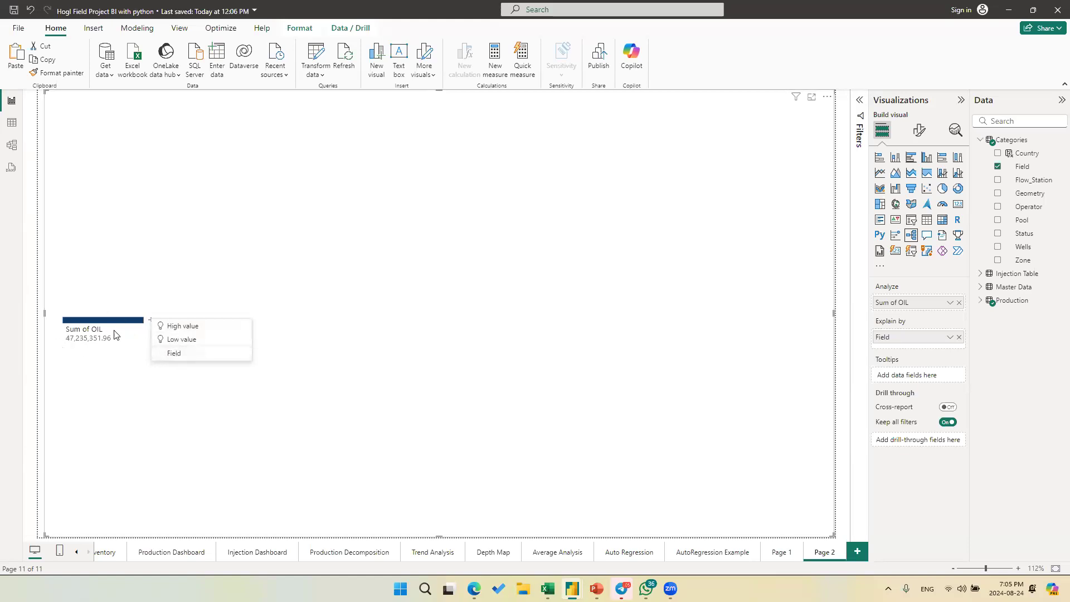
left_click(184, 355)
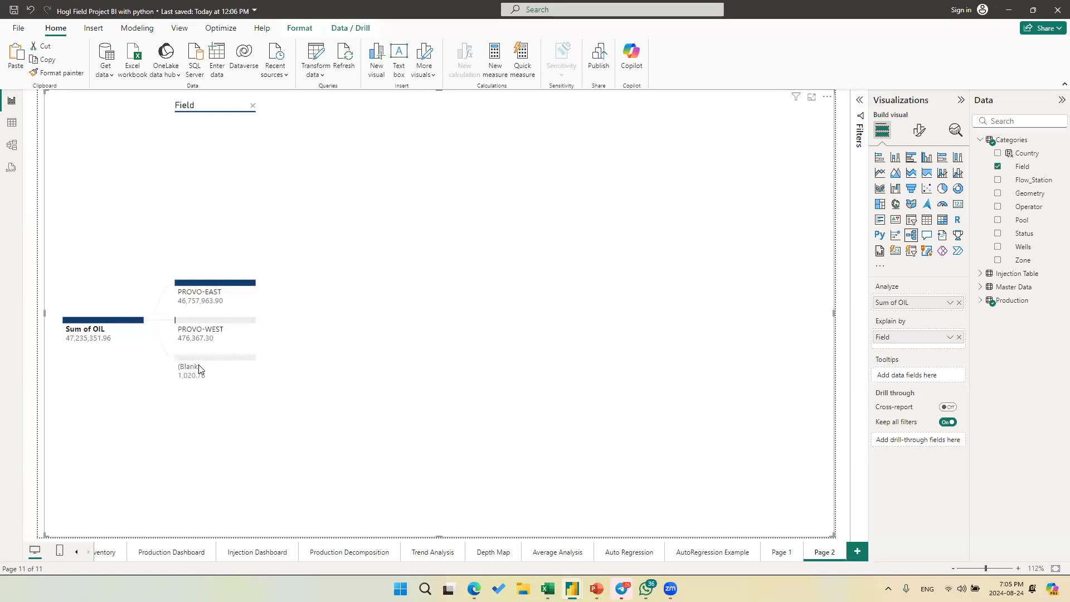
- Add Zone from the Categories table as a second explaining field and split the PROVO-EAST node by Zone
mouse_move(199, 369)
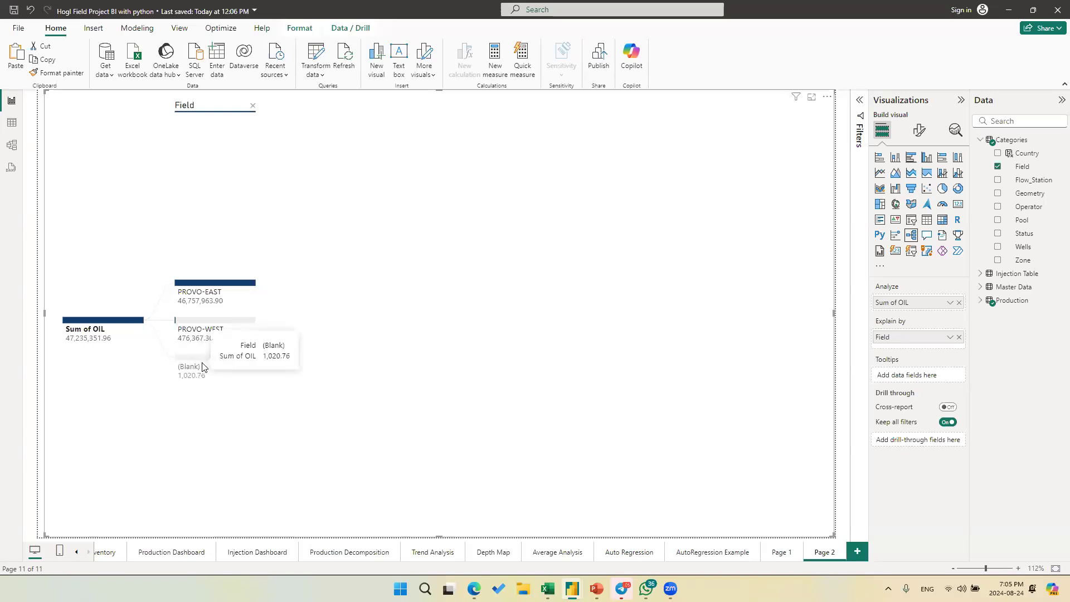
mouse_move(222, 289)
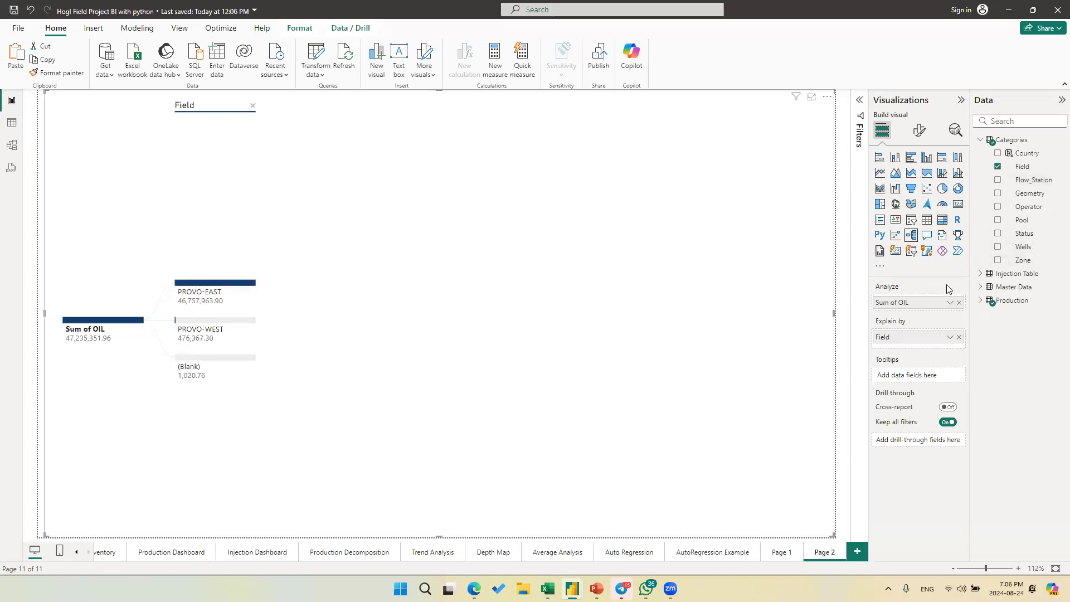
left_click_drag(1025, 261, 908, 343)
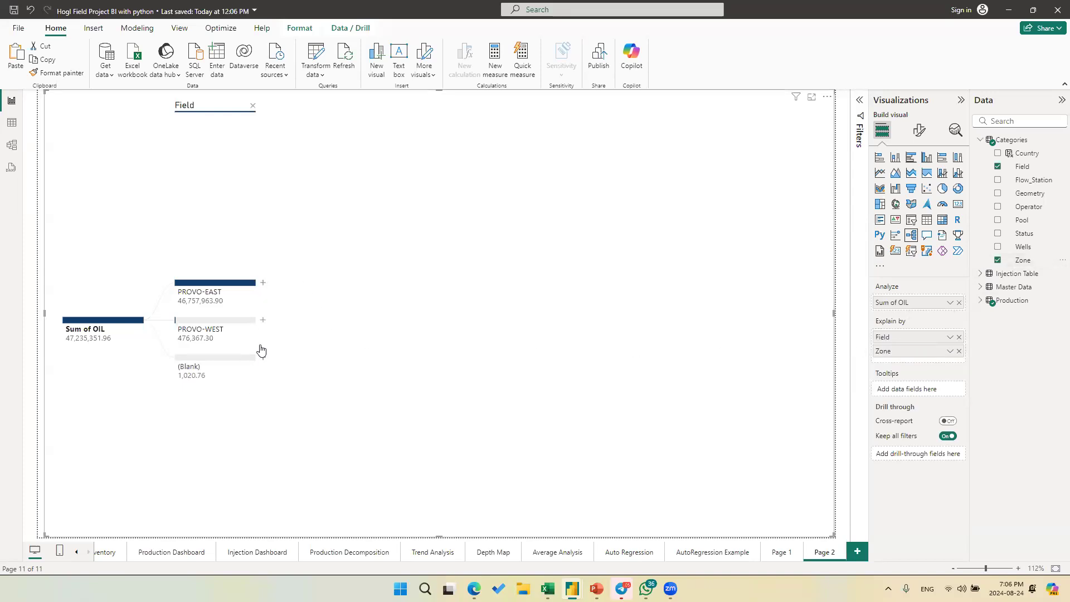
left_click(263, 285)
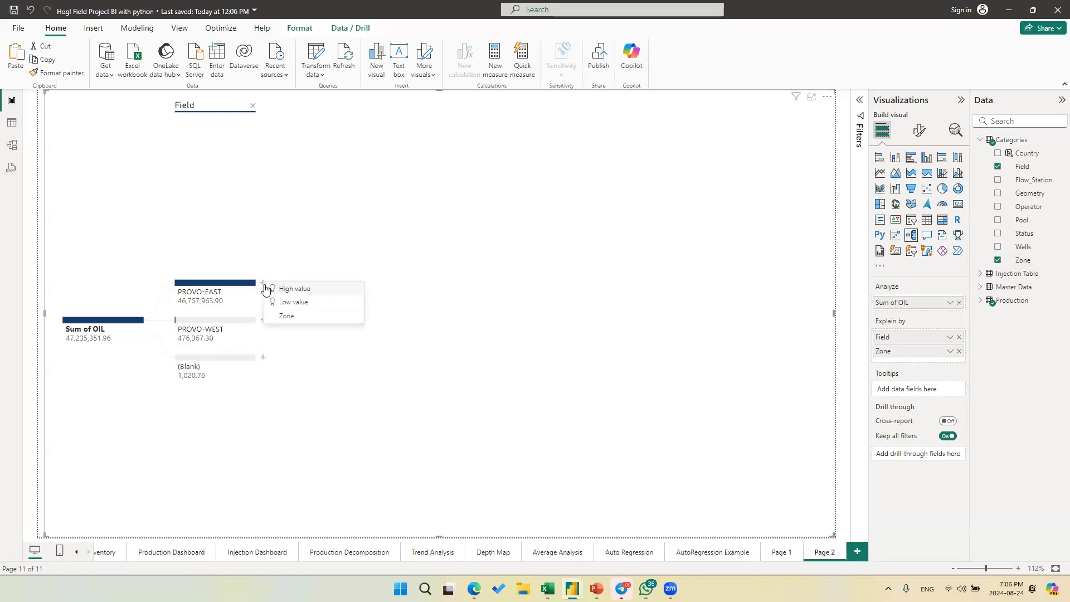
left_click(291, 317)
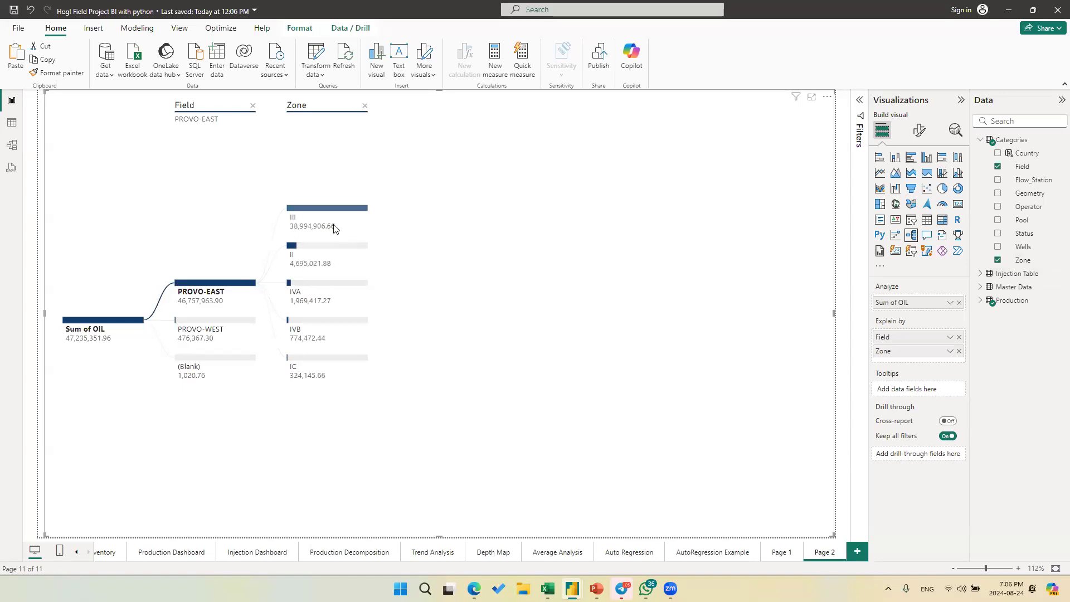
- Add Wells from the Categories table as a third explaining field and split the zone III node by Wells
mouse_move(330, 246)
mouse_move(342, 217)
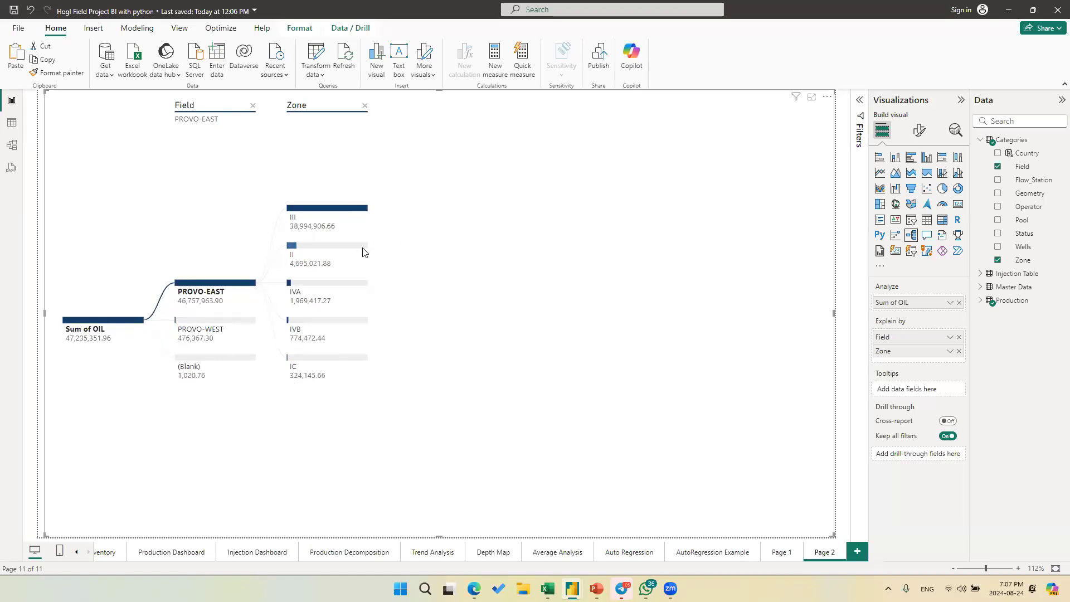
mouse_move(363, 252)
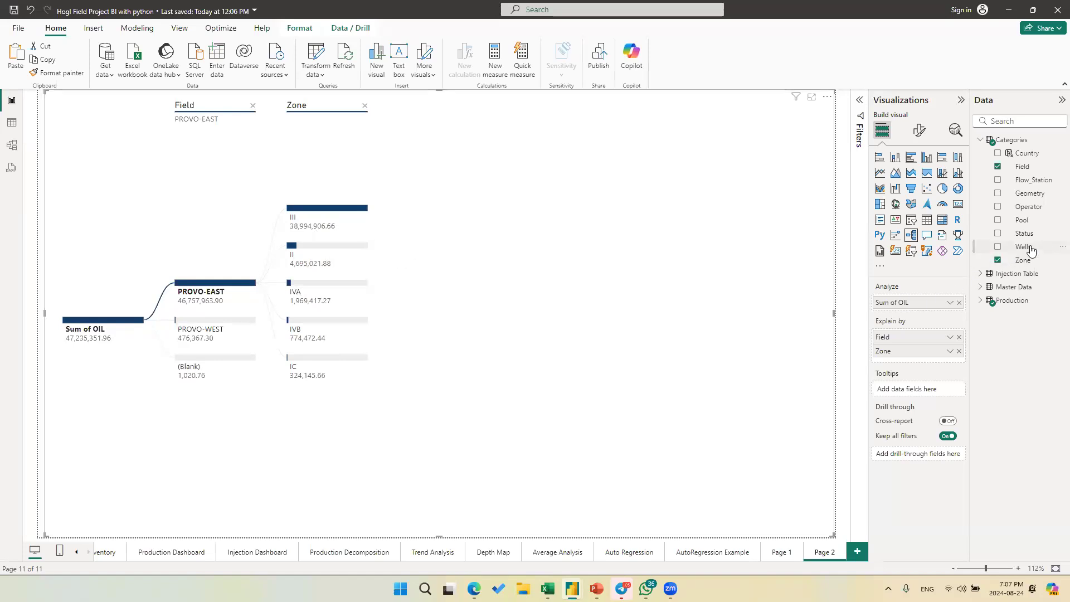
left_click_drag(1031, 249, 919, 361)
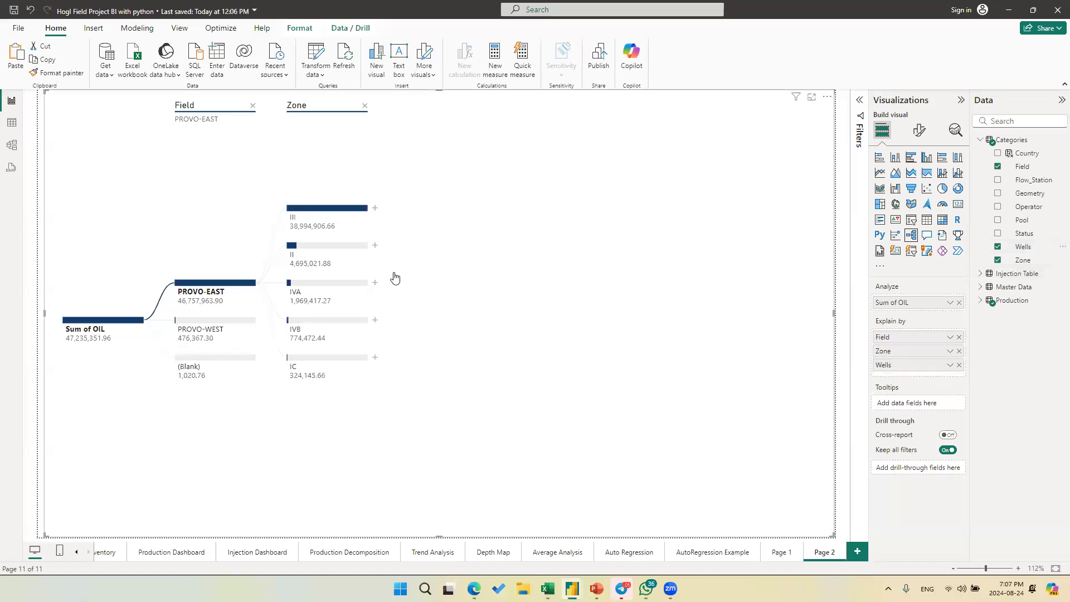
left_click(375, 209)
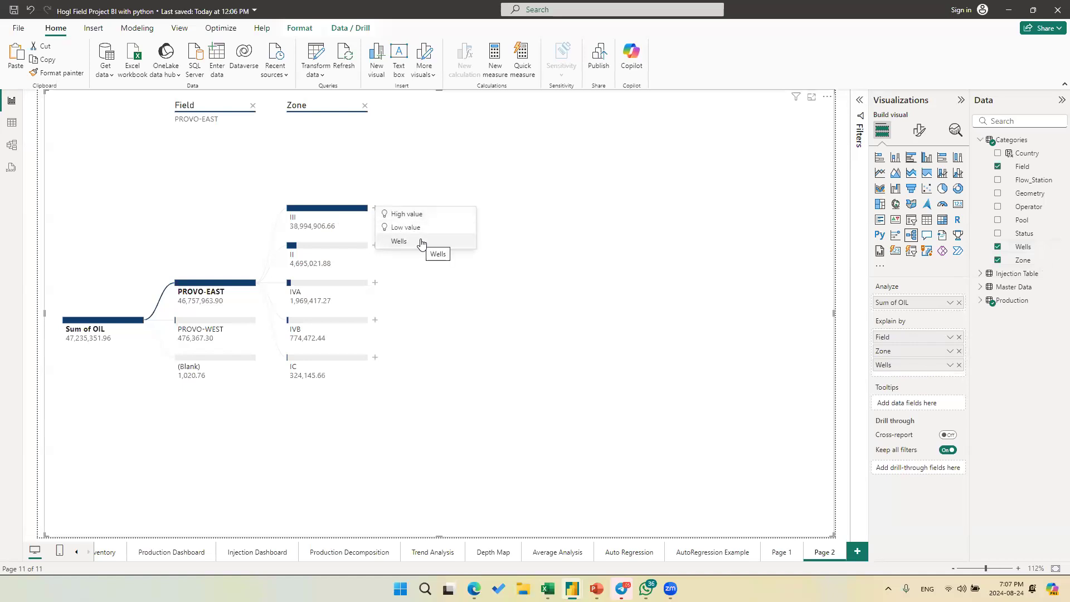
left_click(422, 242)
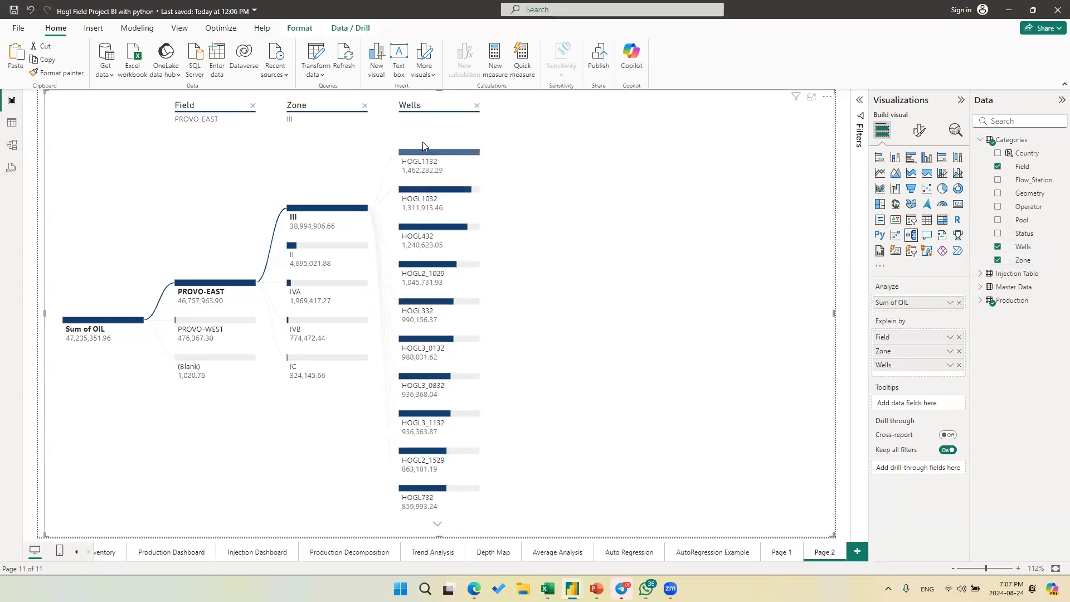
- Examine the oil production by well under zone III and compare it with zones II, IVA, IVB and IC
mouse_move(424, 161)
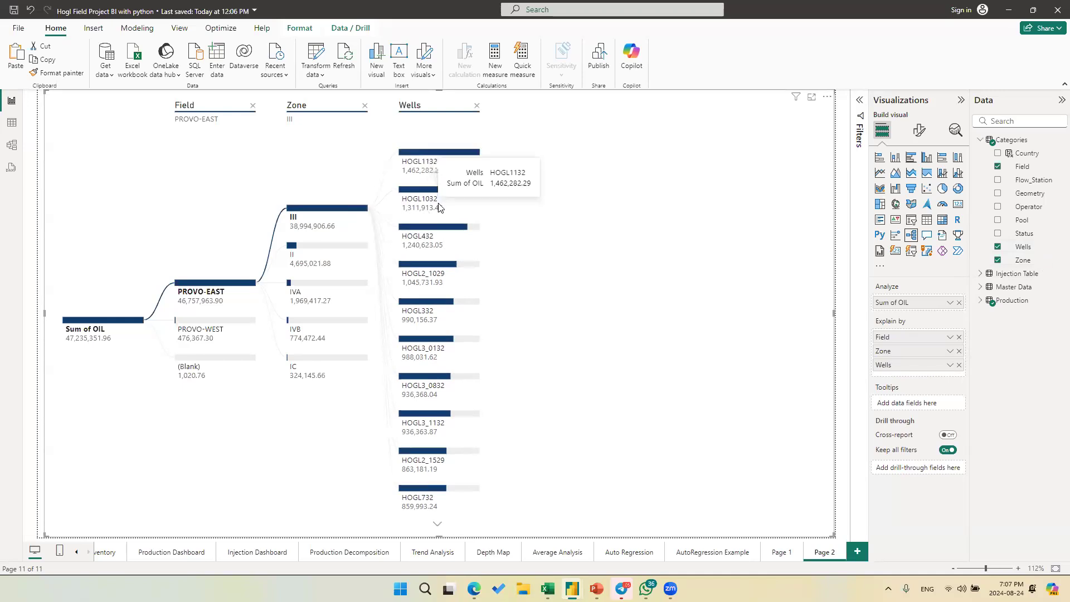
left_click(438, 526)
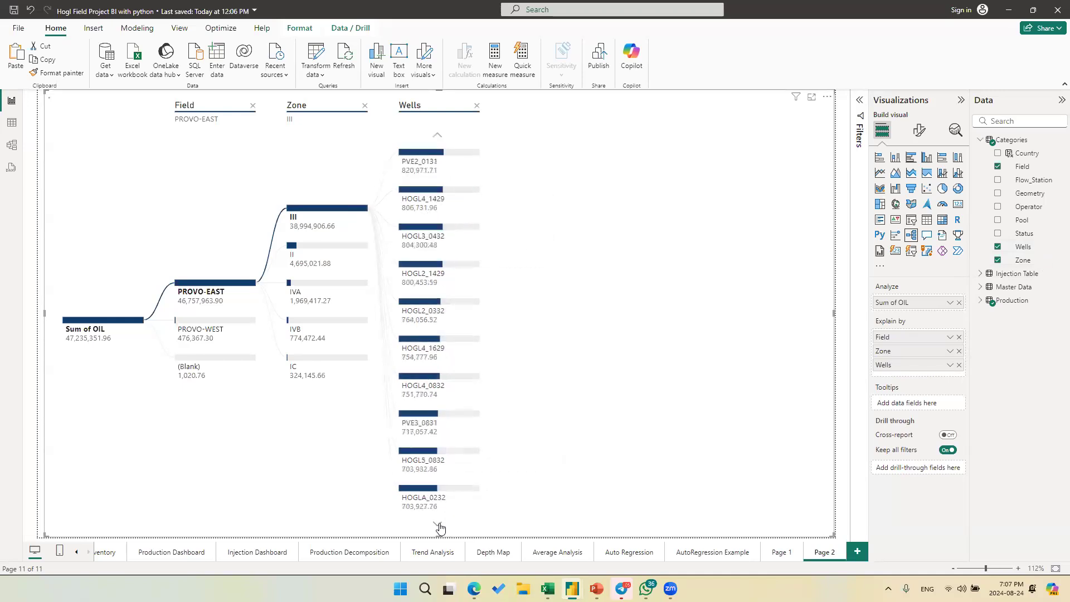
left_click(437, 139)
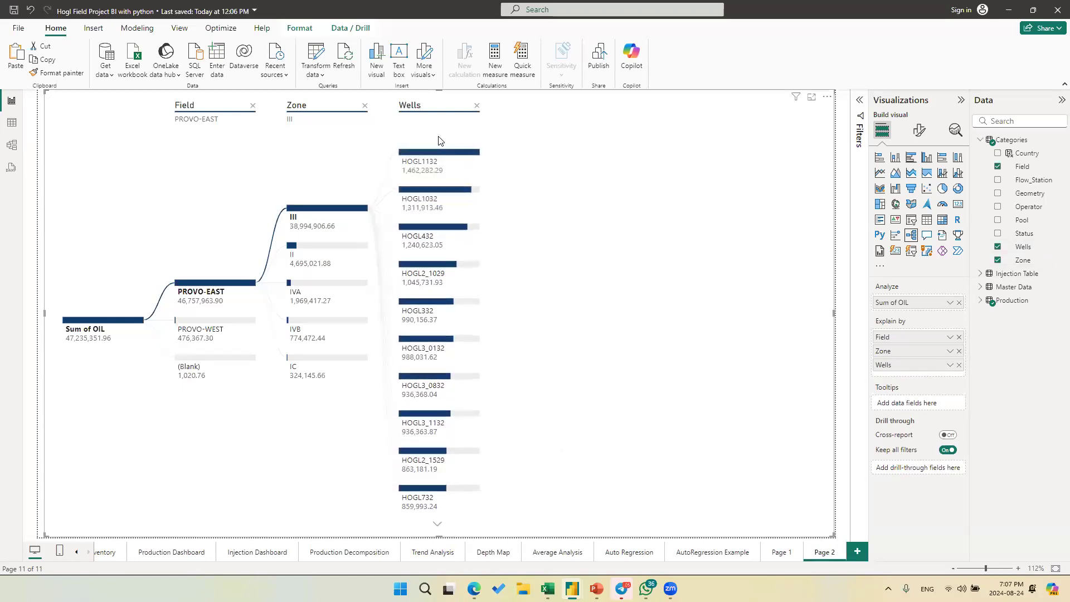
left_click(306, 252)
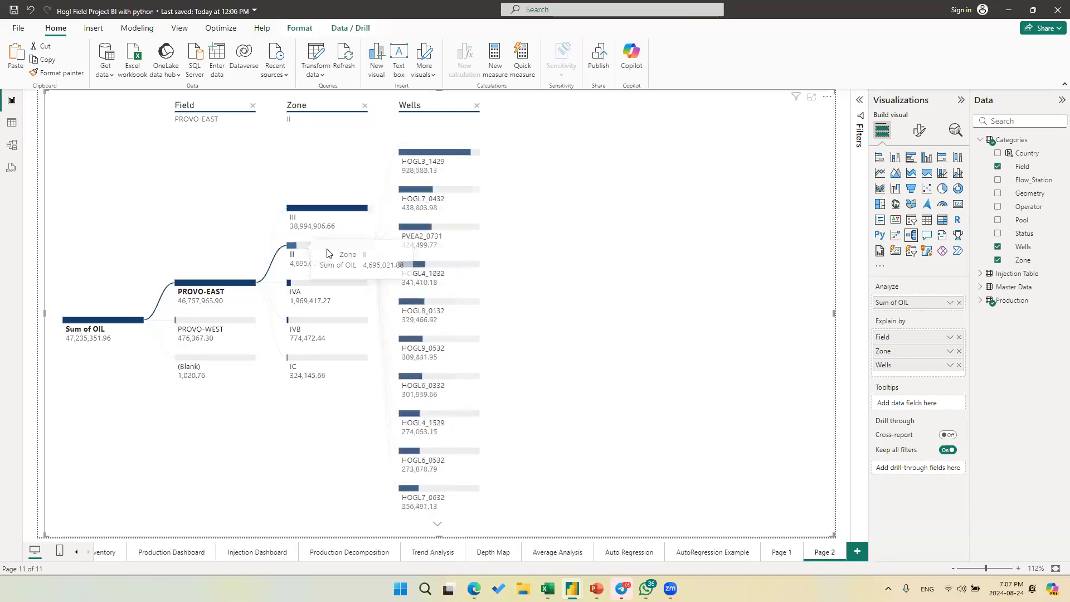
left_click(337, 285)
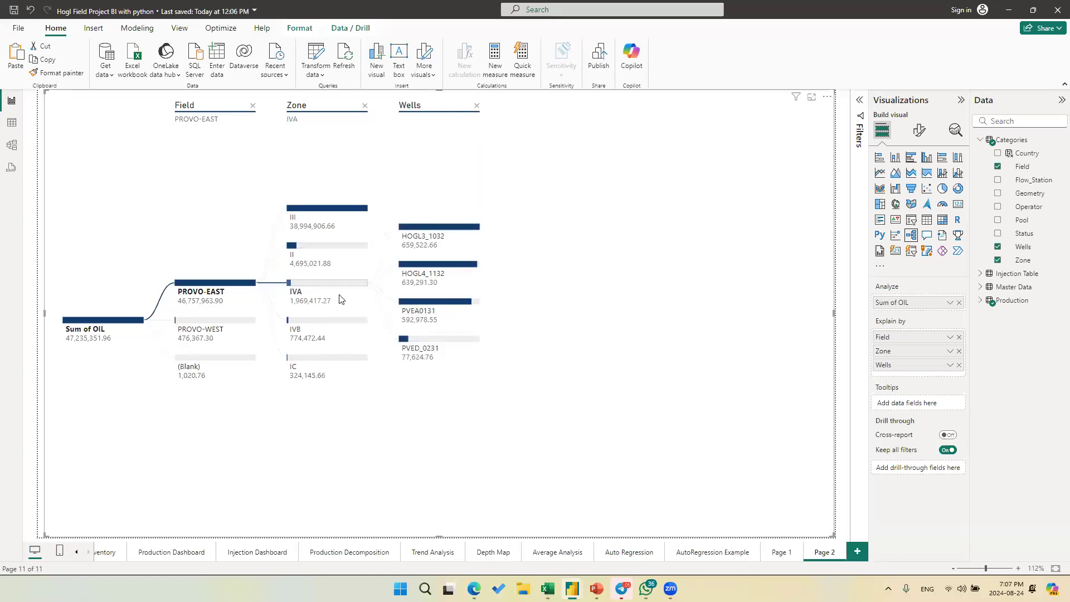
left_click(324, 330)
left_click(333, 367)
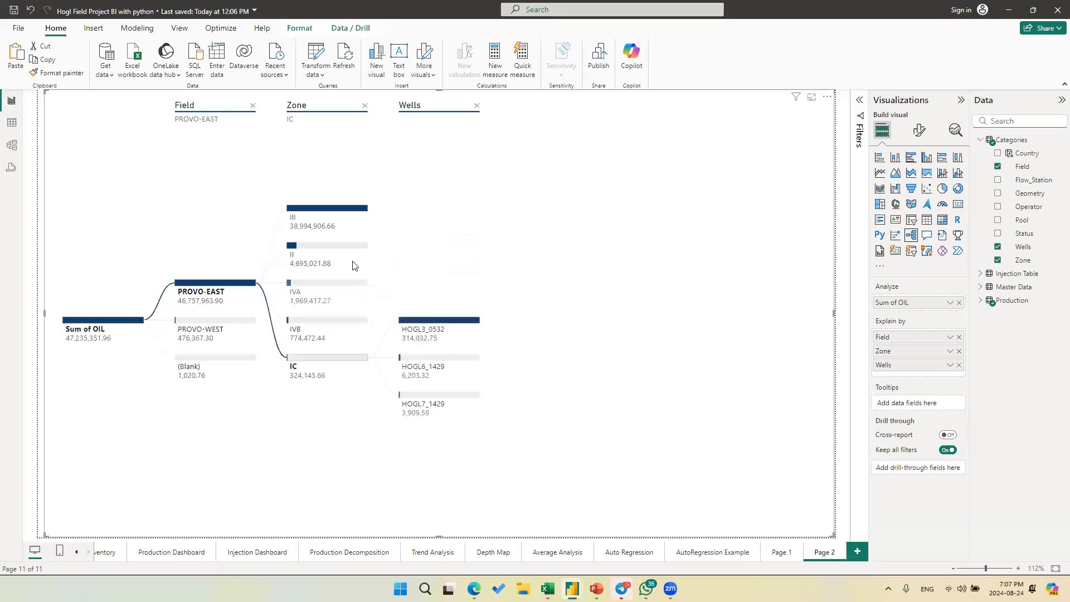
left_click(328, 328)
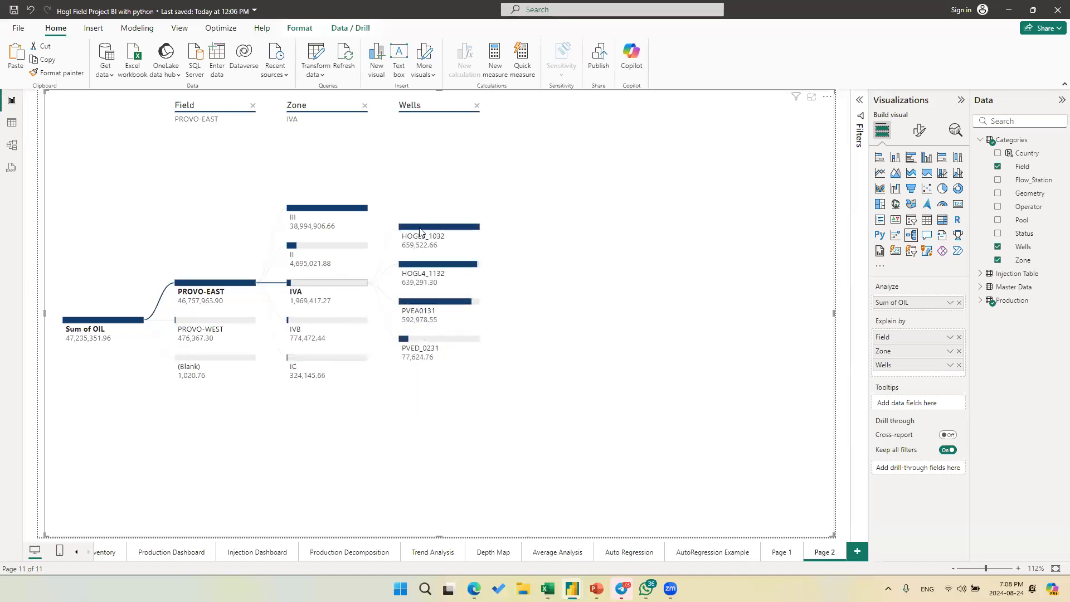
- Shorten the oil decomposition tree to the upper half of the page and deselect it
mouse_move(341, 226)
left_click_drag(441, 532, 436, 308)
left_click(366, 339)
left_click(436, 329)
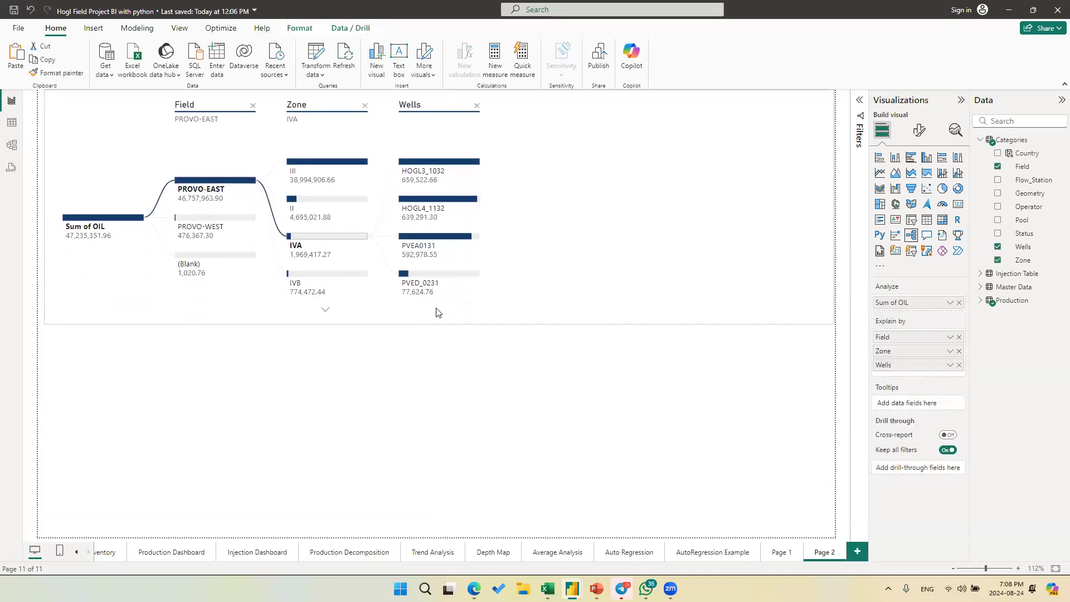
left_click(377, 323)
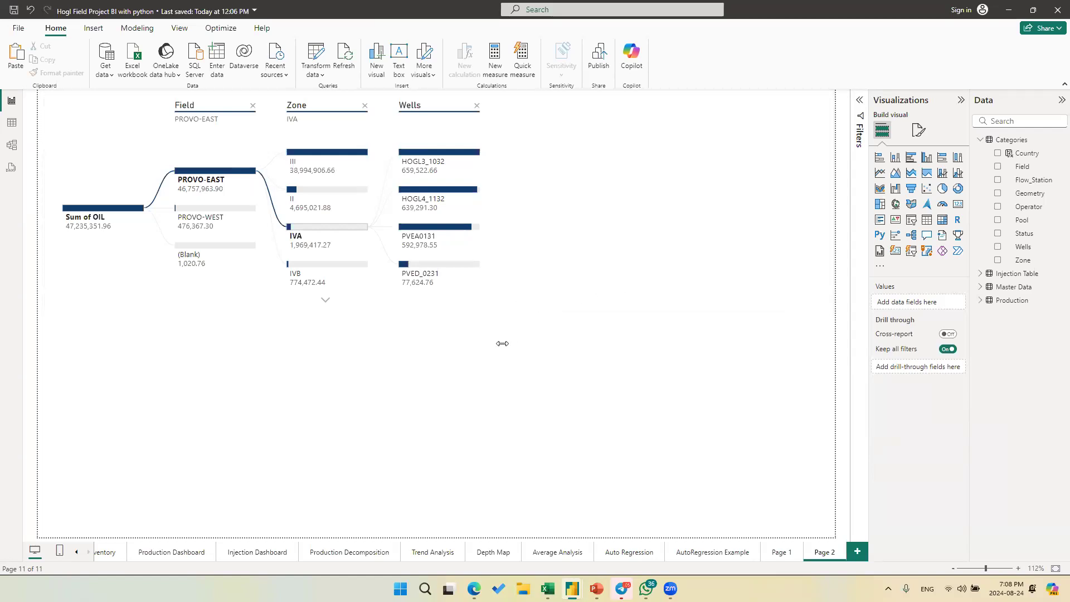
- Insert a second decomposition tree below the first, analyzing WATER from the Production table and explained by Field, Zone and Wells
left_click(911, 234)
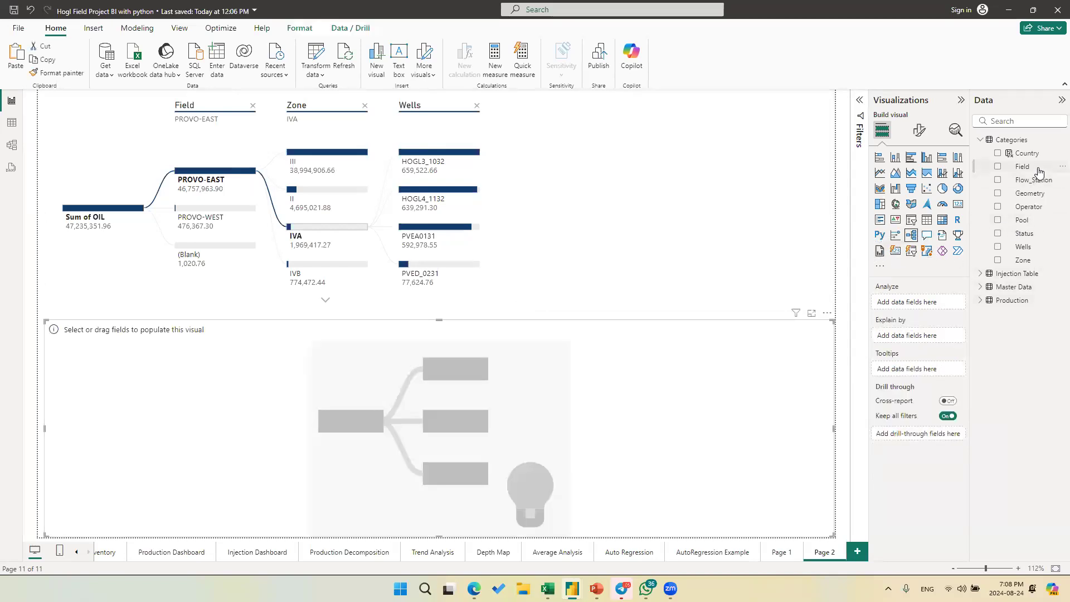
left_click(987, 301)
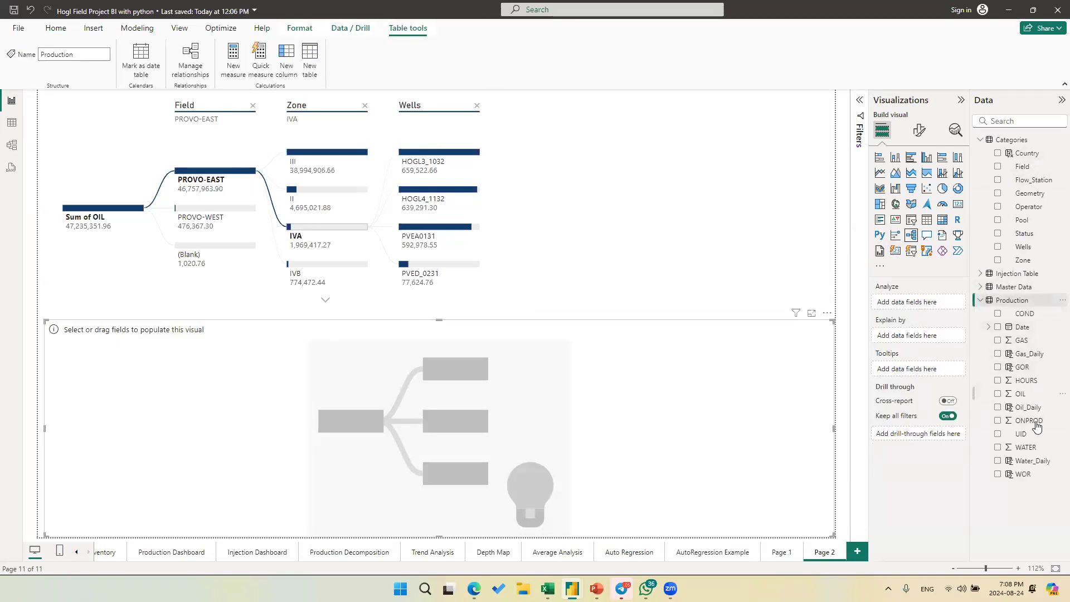
left_click_drag(1034, 451, 916, 303)
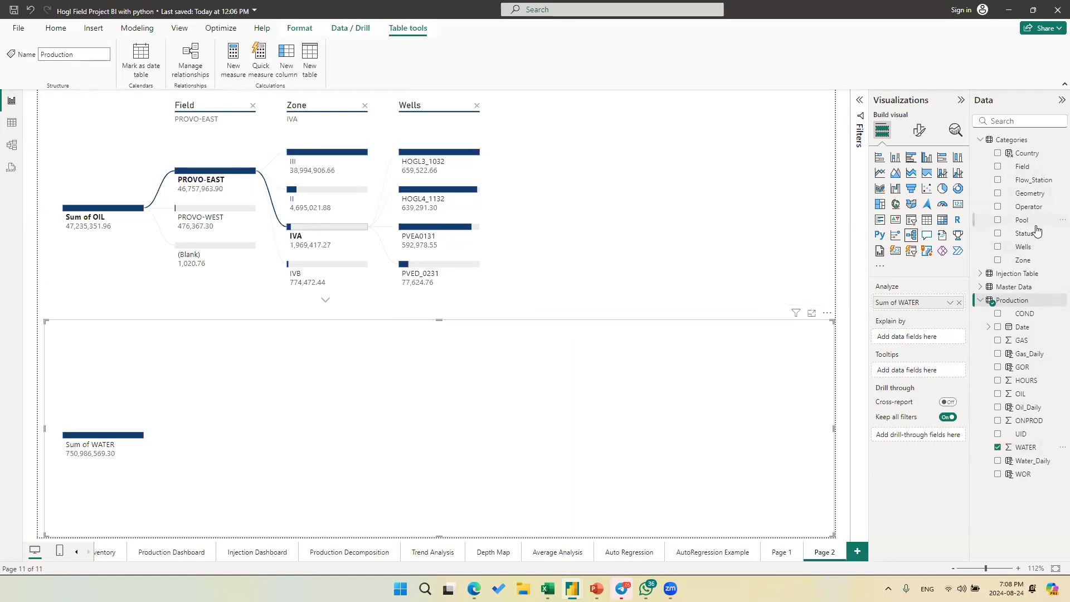
left_click_drag(1022, 166, 947, 336)
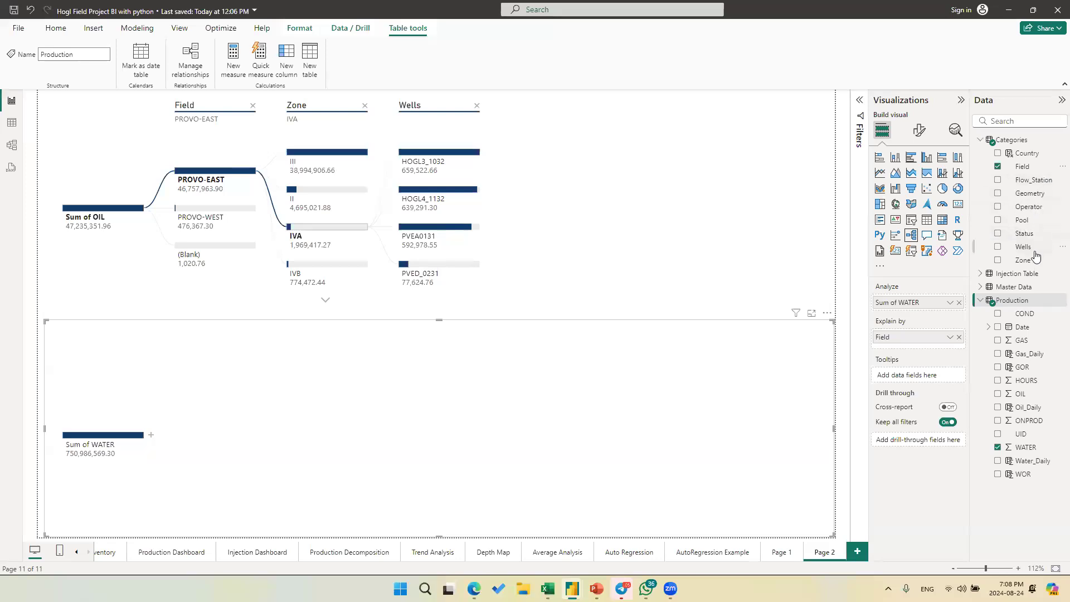
left_click_drag(1030, 262, 925, 348)
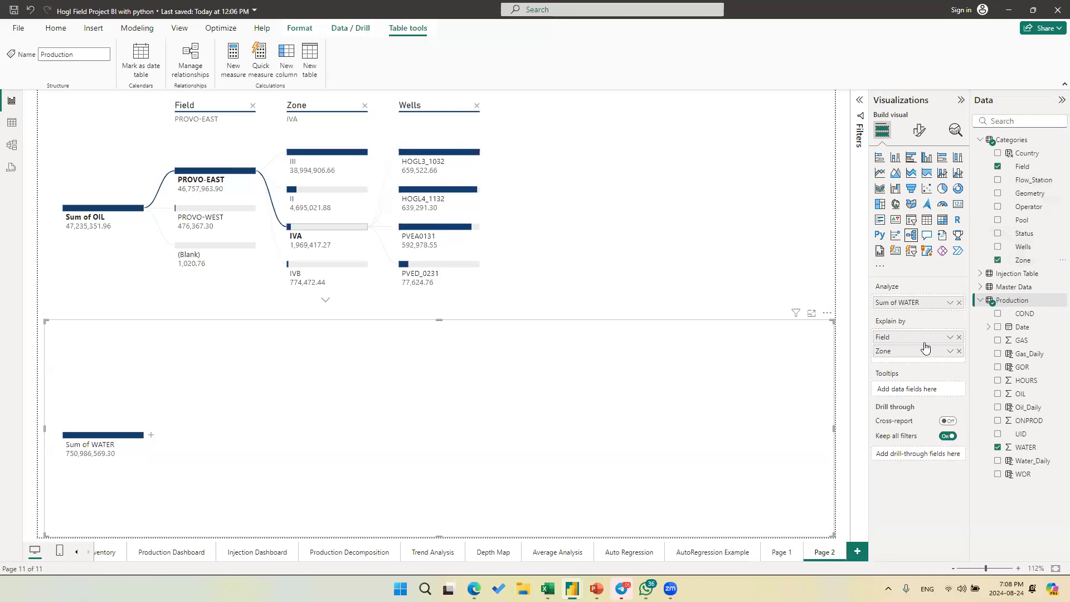
left_click_drag(1026, 248, 904, 357)
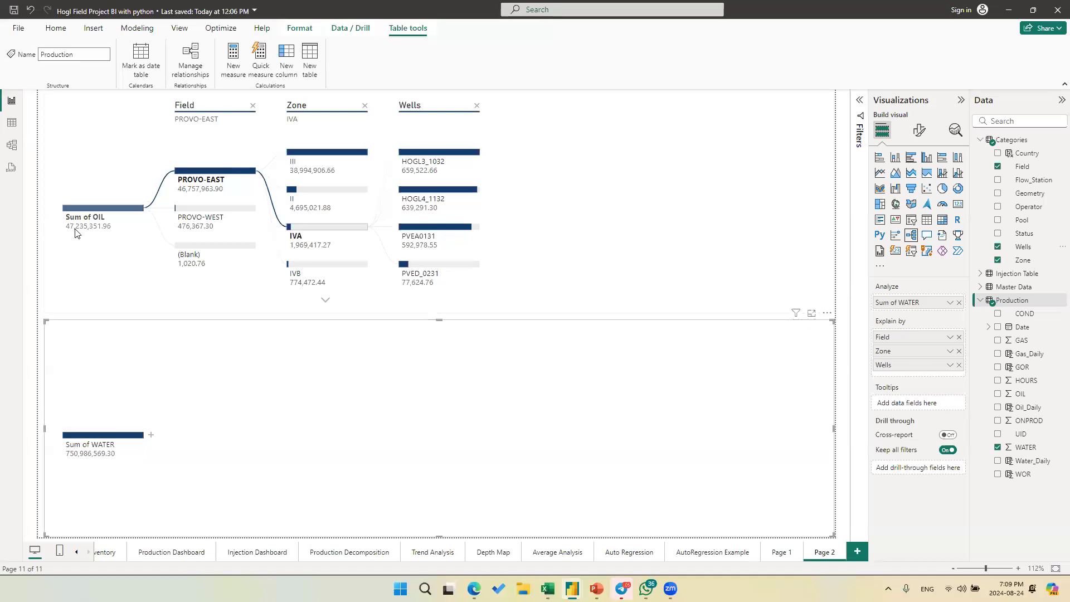
- Split the Sum of WATER node by Field and the PROVO-WEST node by Zone
left_click(153, 440)
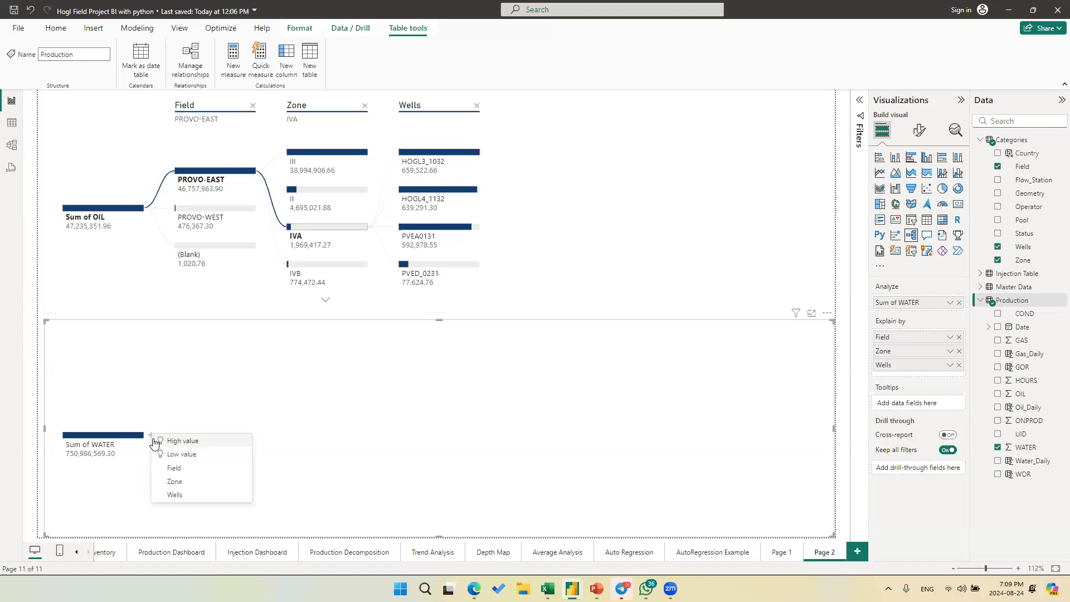
left_click(200, 471)
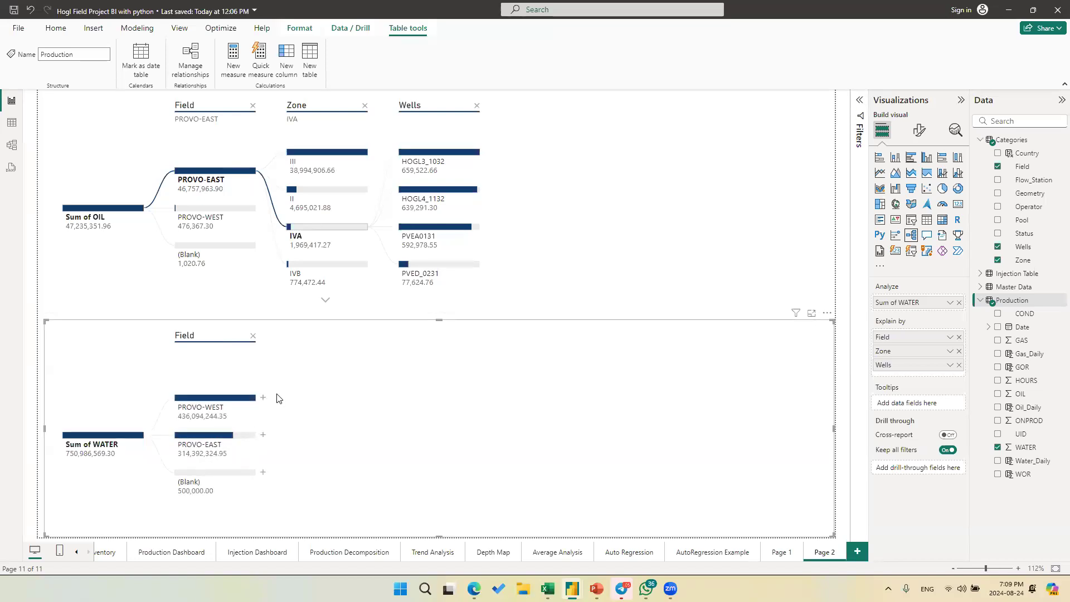
left_click(263, 398)
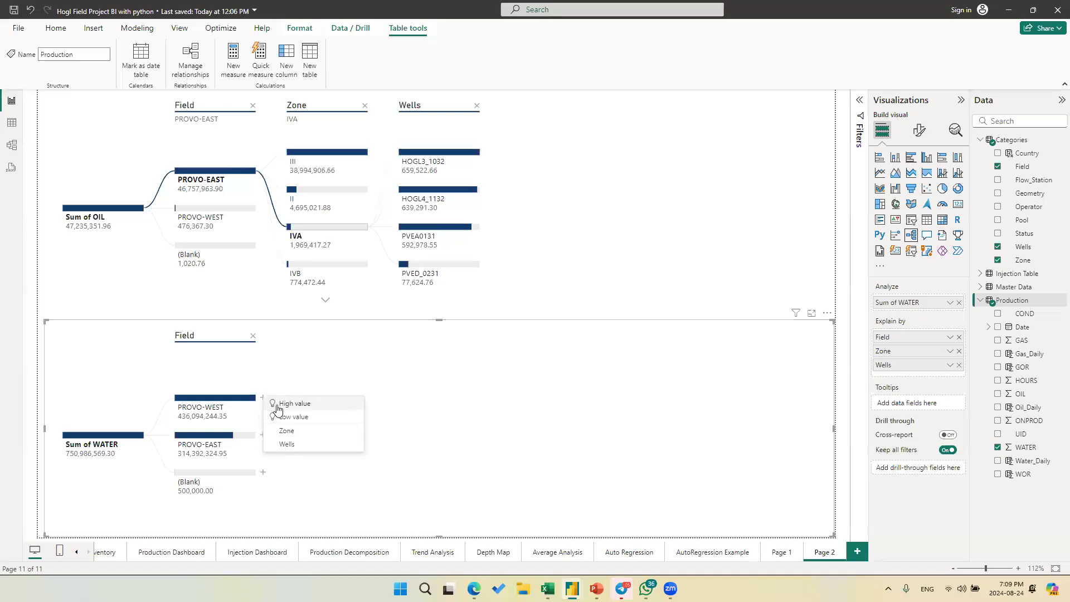
left_click(301, 436)
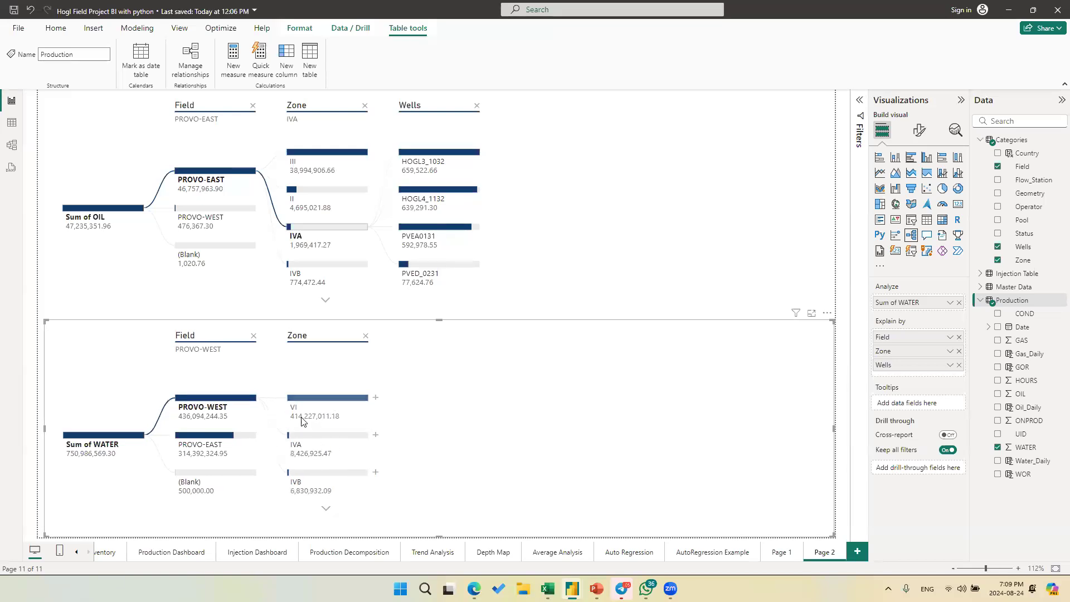
- Compare the water zones of PROVO-EAST, return to PROVO-WEST and split its zone VI node by Wells
left_click(212, 445)
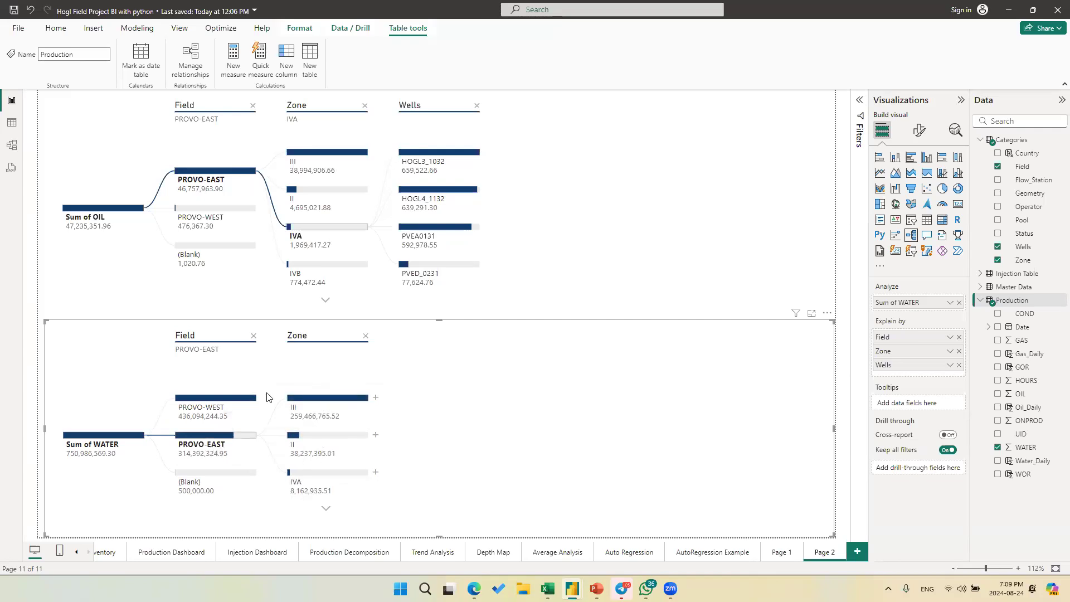
left_click(212, 401)
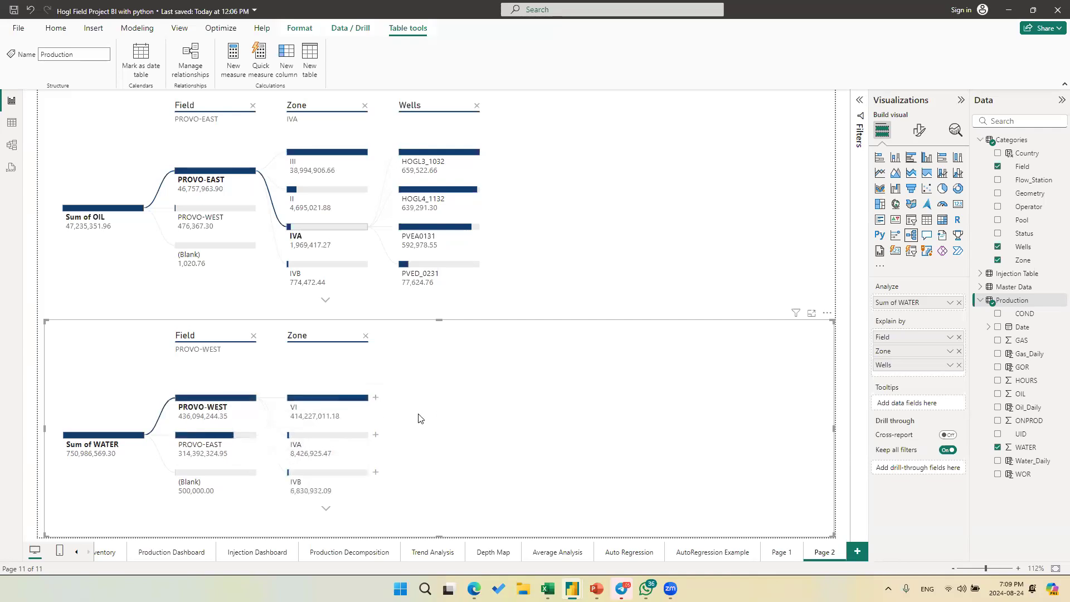
left_click(376, 400)
left_click(406, 434)
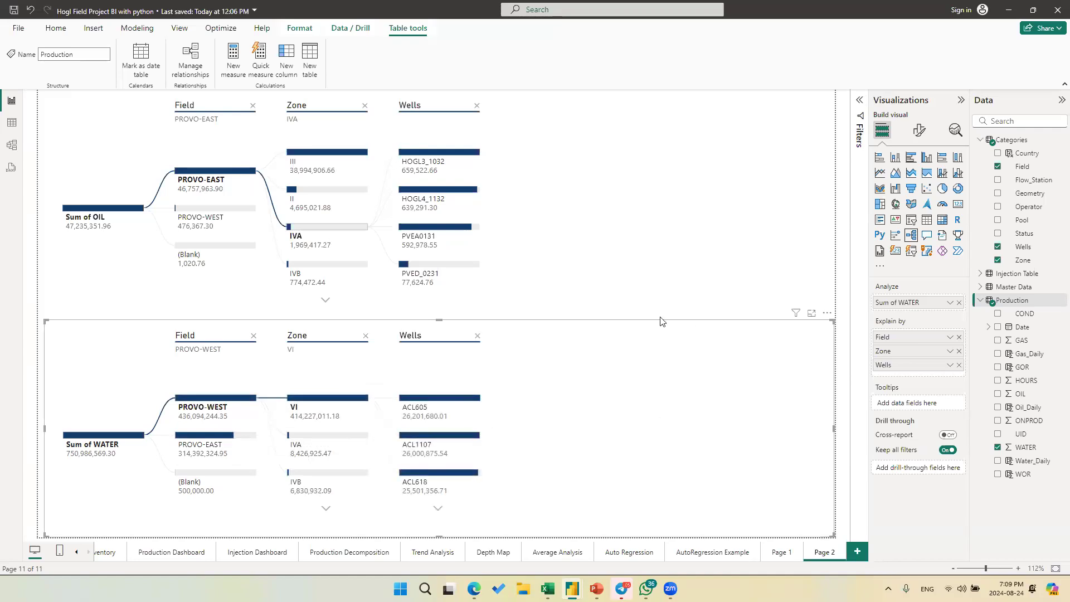
- Browse the wells under zone VI and narrow the water decomposition tree to about three quarters of the page width
left_click(438, 508)
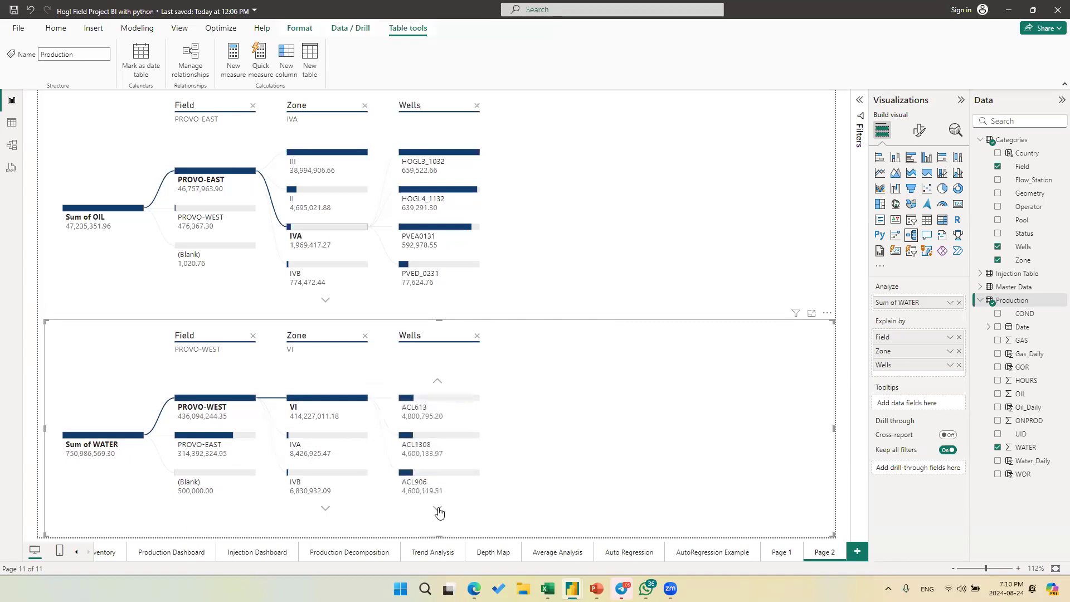
left_click(436, 381)
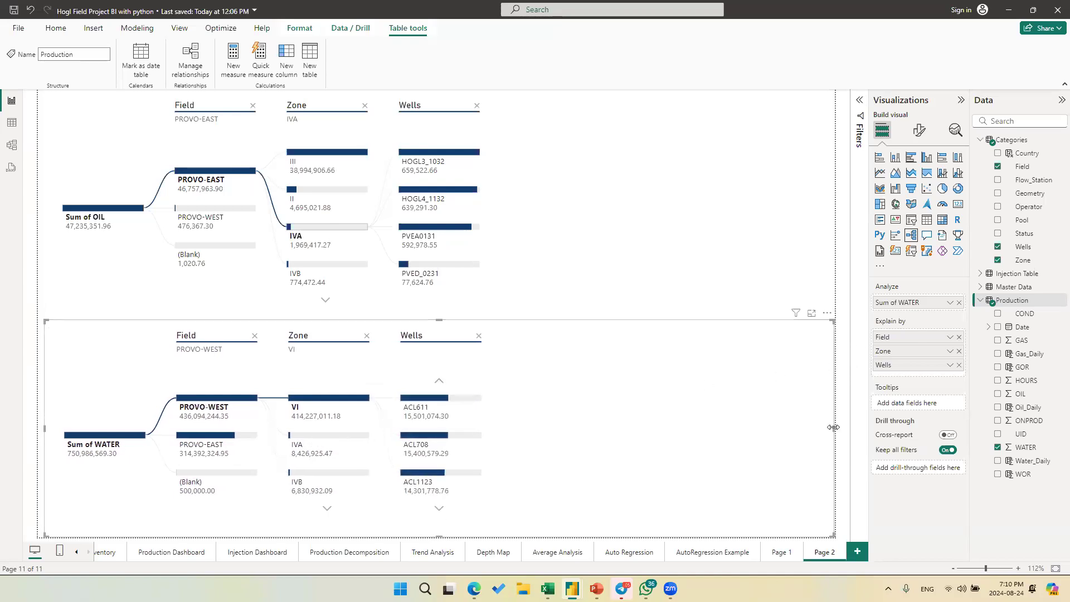
left_click_drag(833, 427, 652, 429)
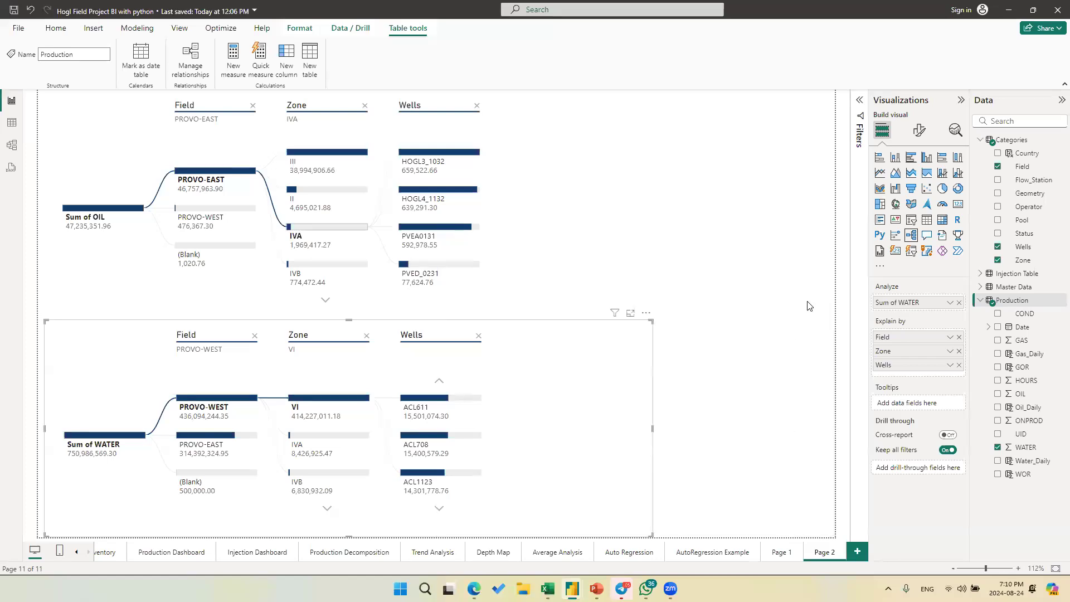
- Narrow the oil decomposition tree to just past its Wells level, about half the page width
left_click(818, 277)
left_click_drag(834, 201, 488, 221)
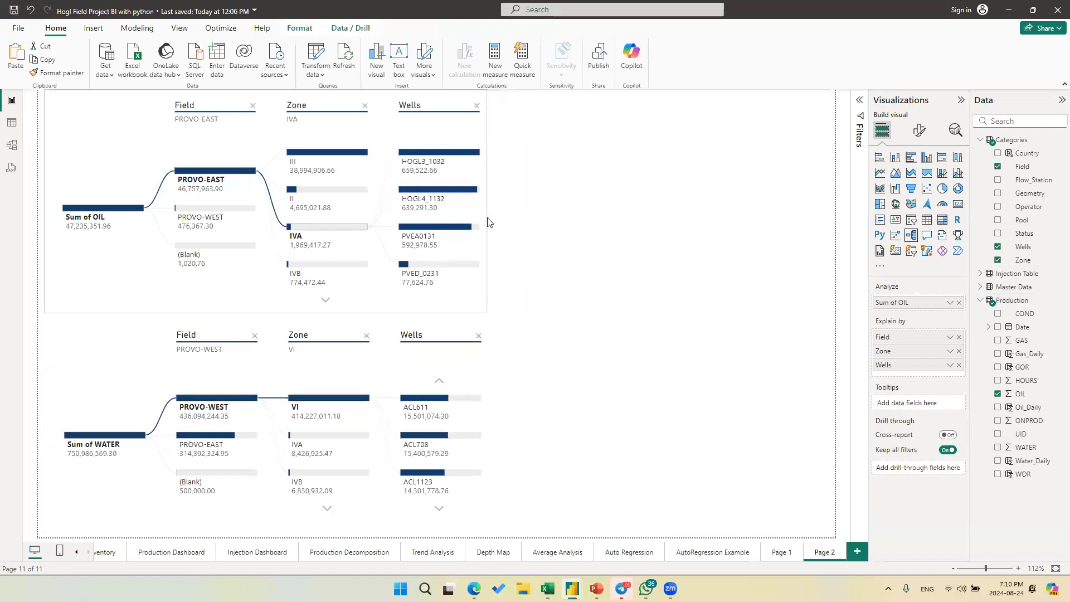
left_click(574, 255)
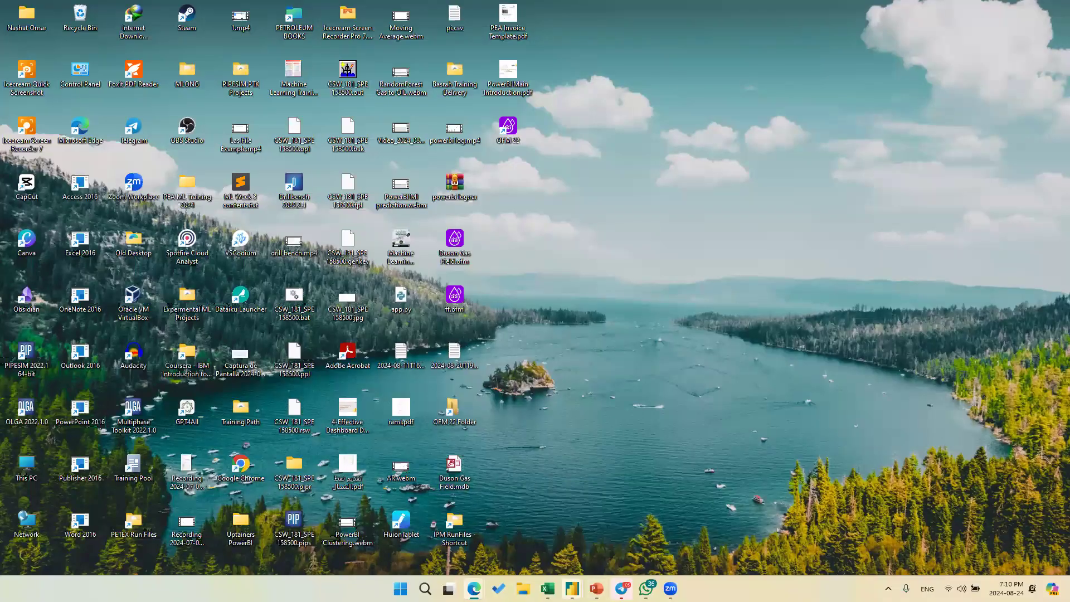
- Switch to the Project WEll Log Viewer report, checking the NorthSea report on the way
mouse_move(572, 589)
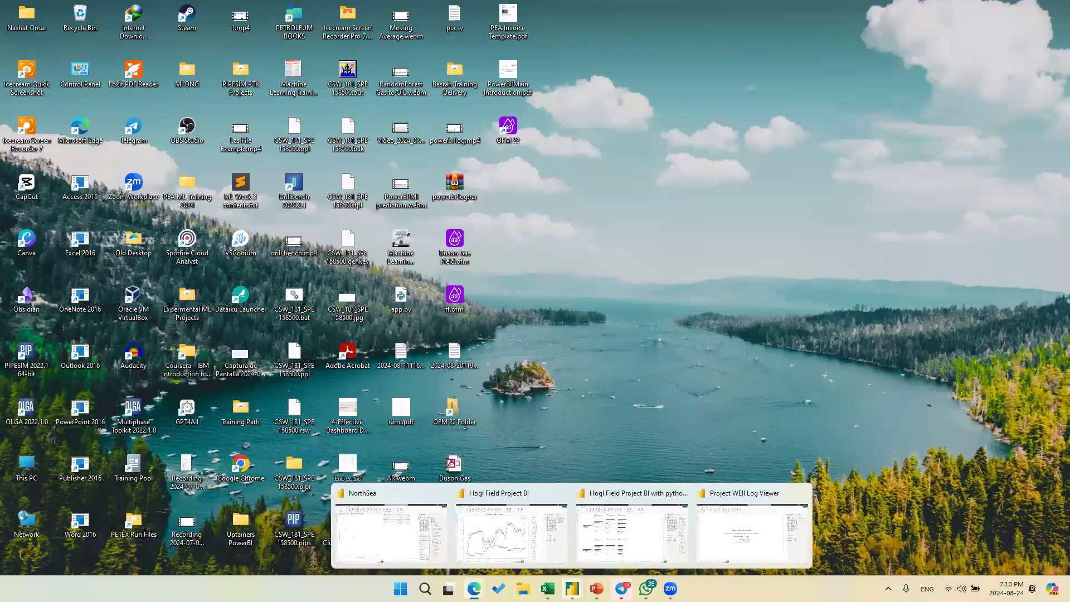
left_click(399, 536)
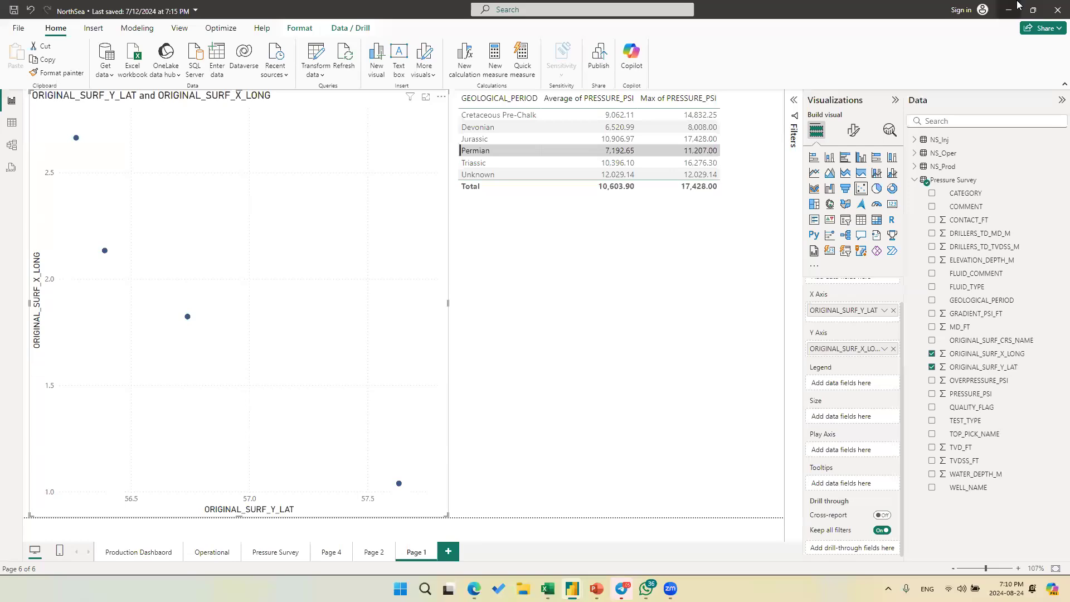
left_click(572, 586)
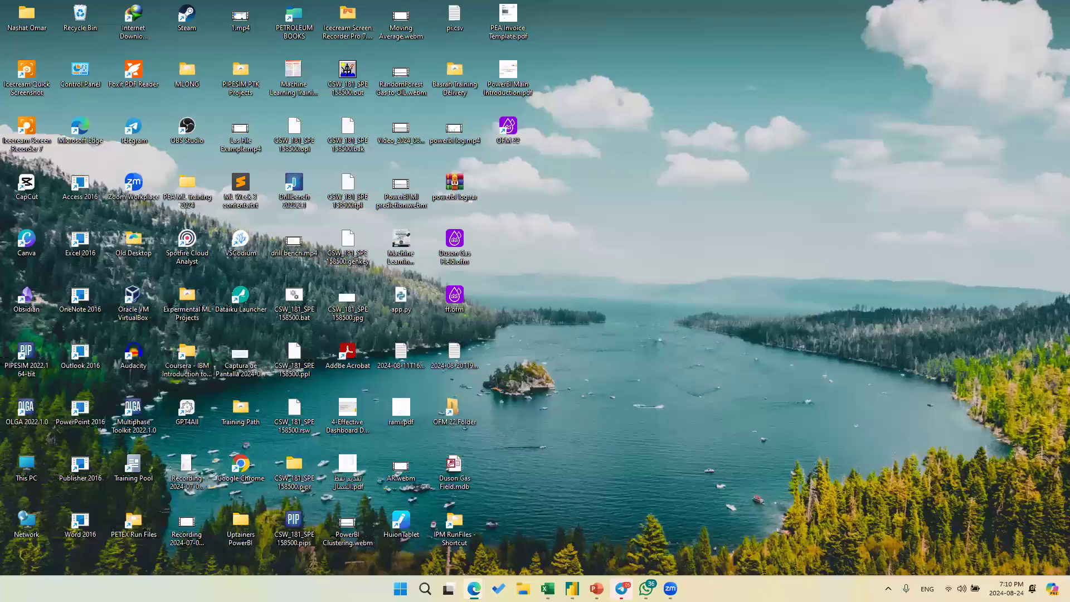
mouse_move(573, 587)
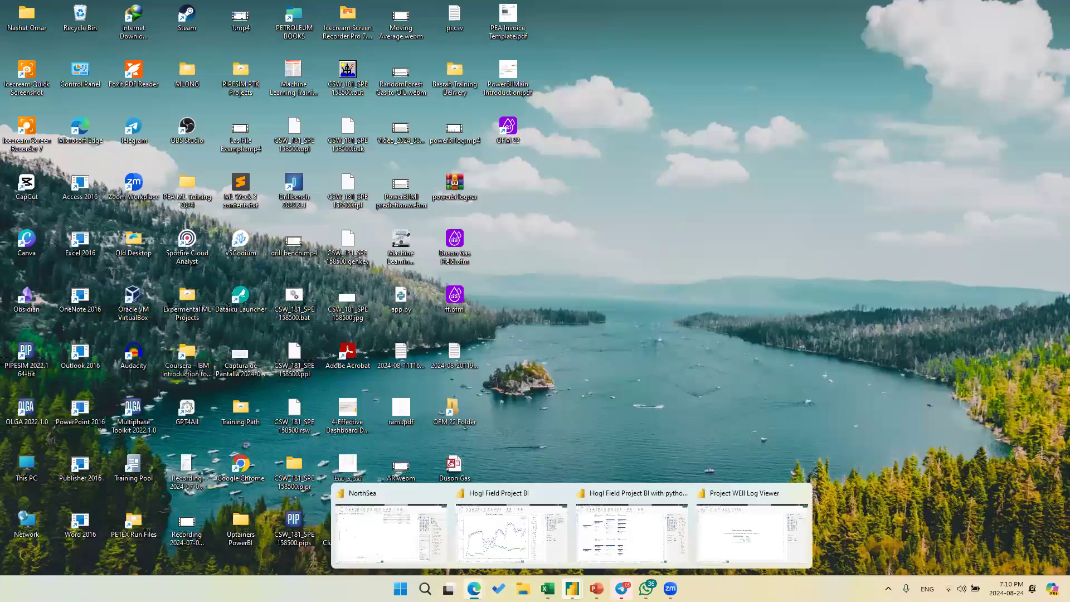
left_click(718, 539)
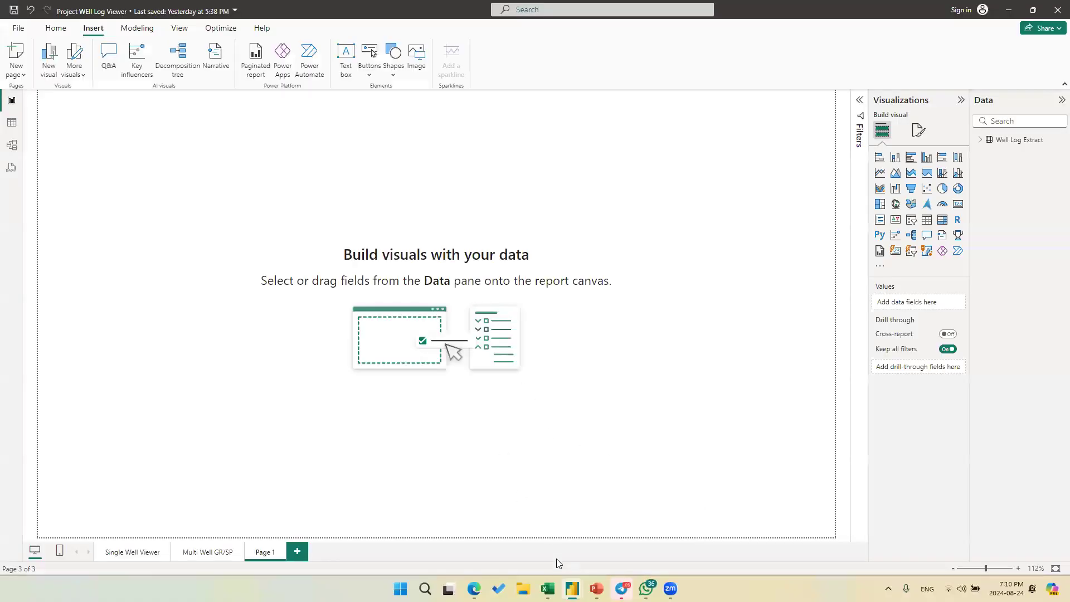
- Switch to File Explorer, open the Desktop folder and sort its contents by name
left_click(522, 588)
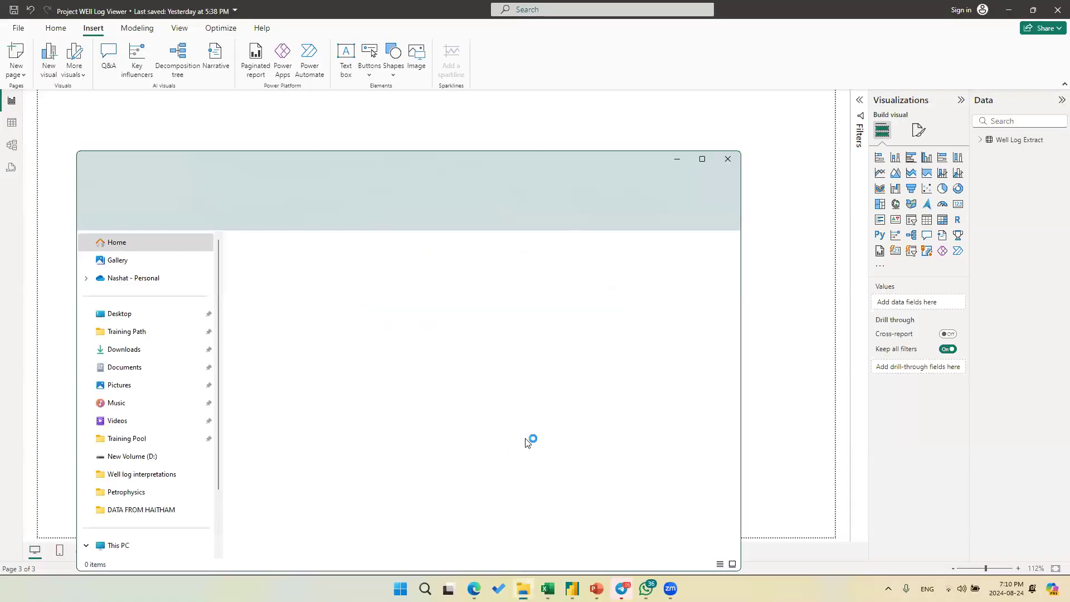
left_click_drag(390, 168, 411, 112)
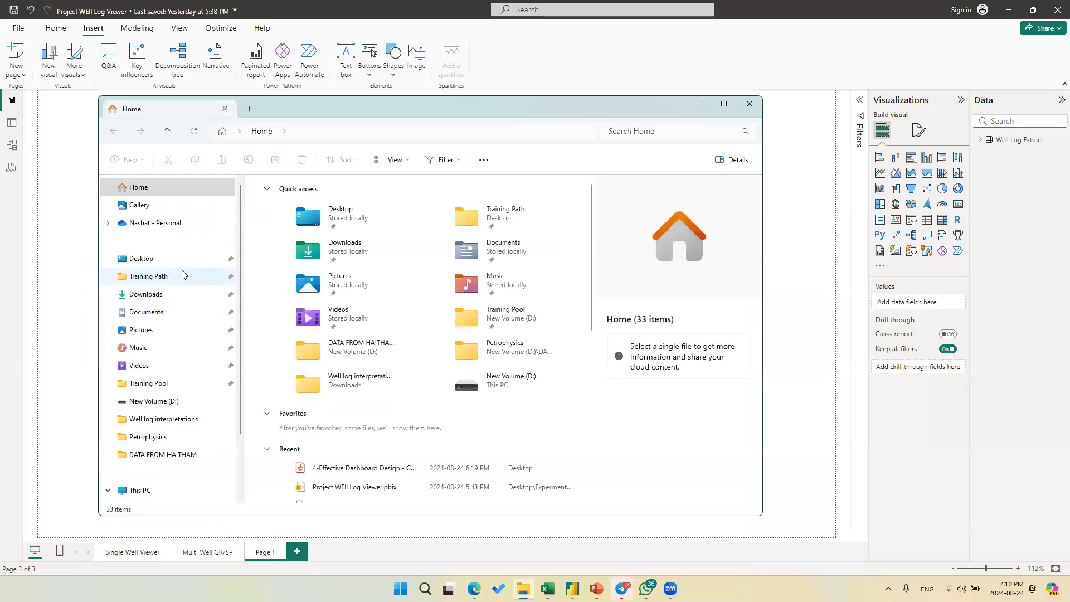
left_click(170, 259)
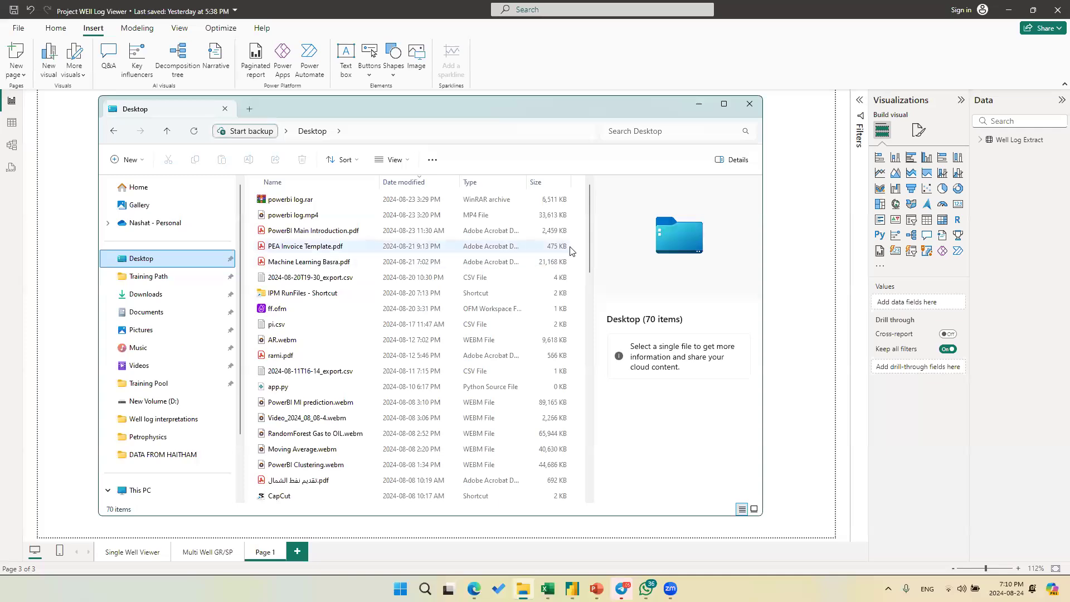
mouse_move(589, 214)
left_mouse_down()
mouse_move(594, 259)
mouse_move(601, 201)
left_mouse_up()
scroll(301, 307, "down", 4)
scroll(301, 267, "up", 1)
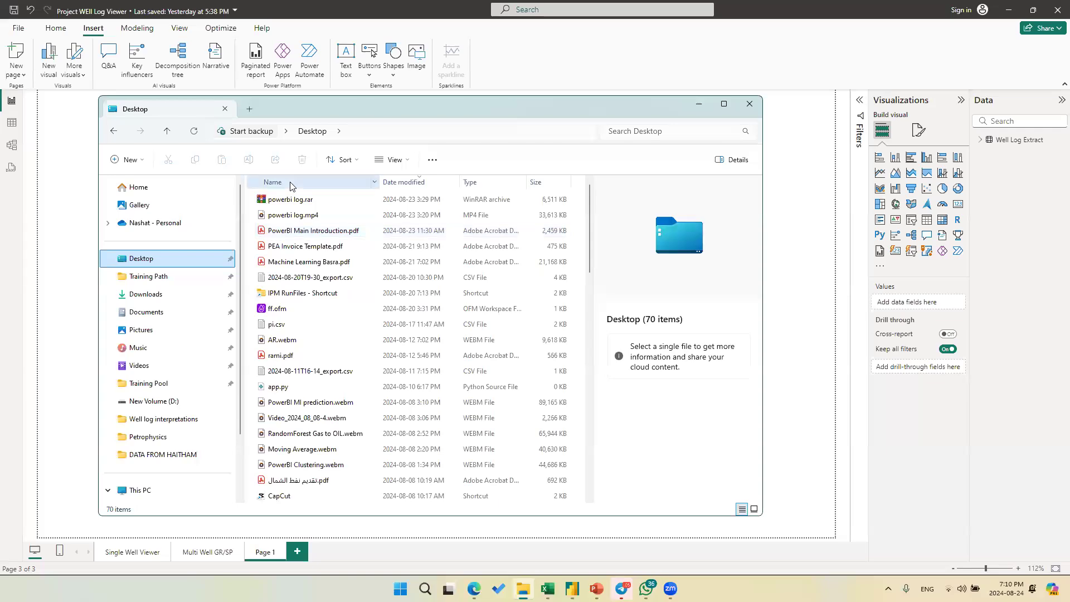
left_click(272, 182)
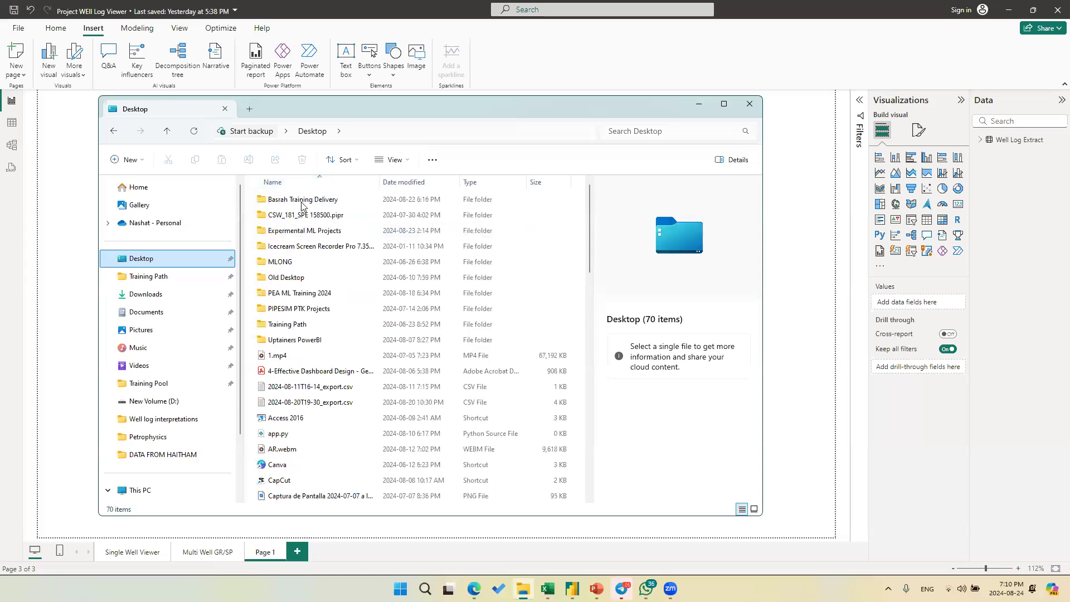
- Look through the Desktop folders for the one holding the well log files
left_click(335, 345)
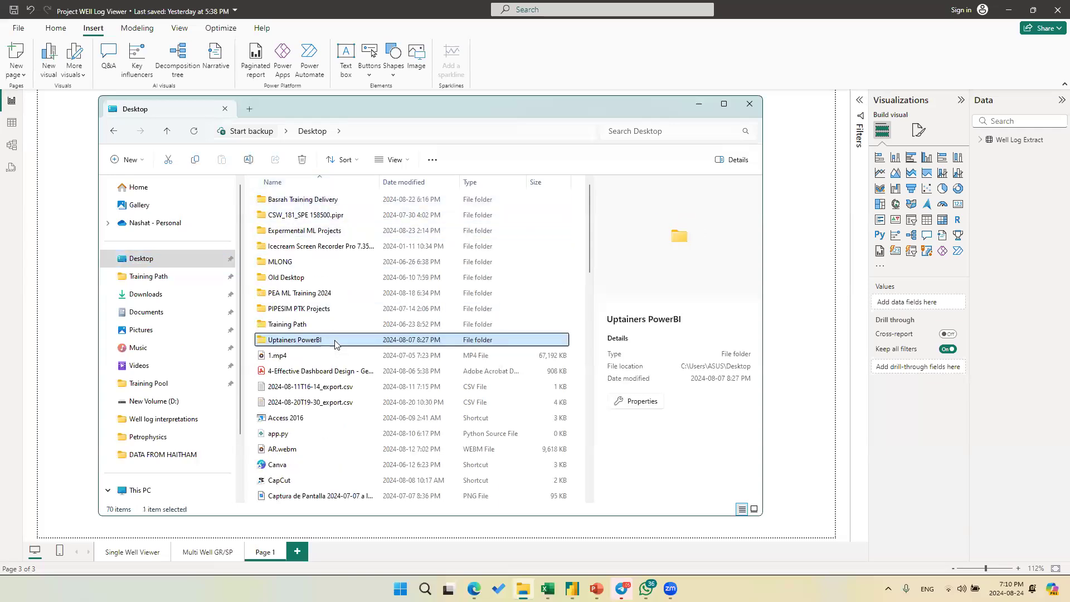
key("Up")
key("Up")
key("Up")
key("Up")
key("Up")
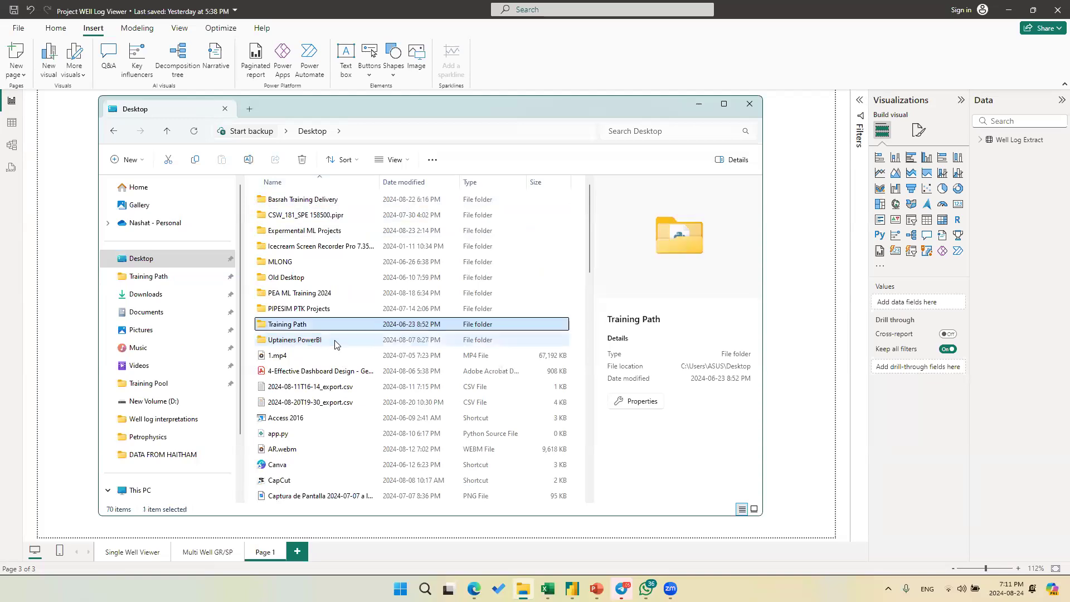
key("Down")
key("Up")
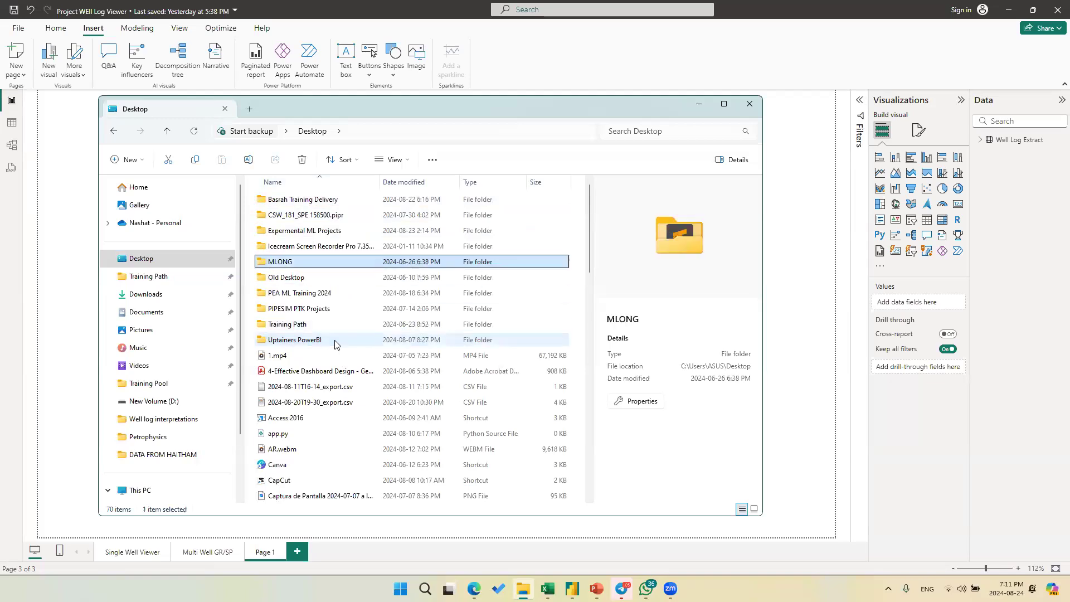
key("Down")
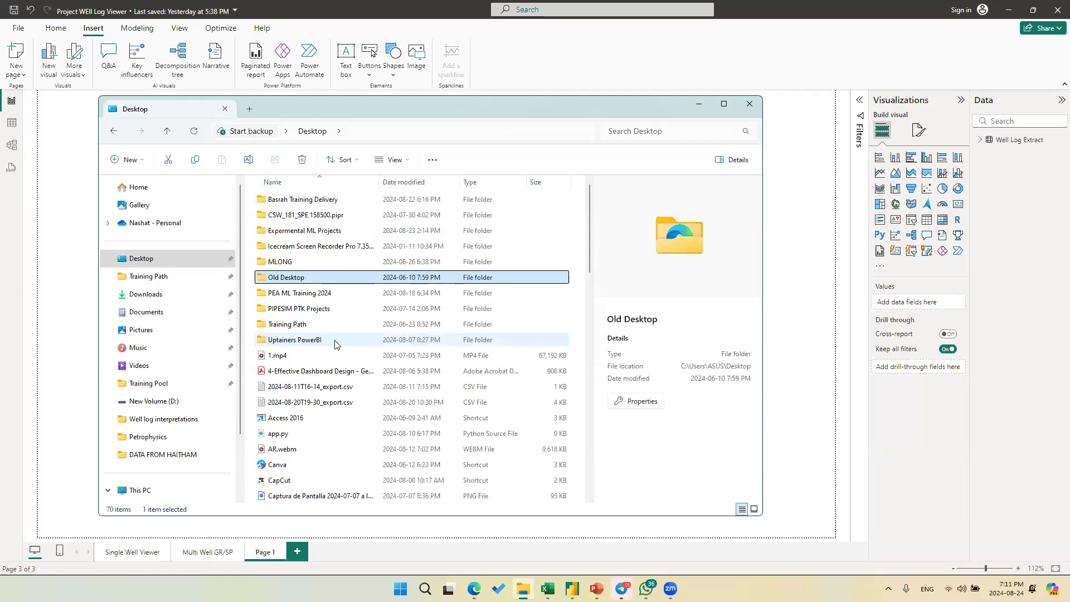
key("Up")
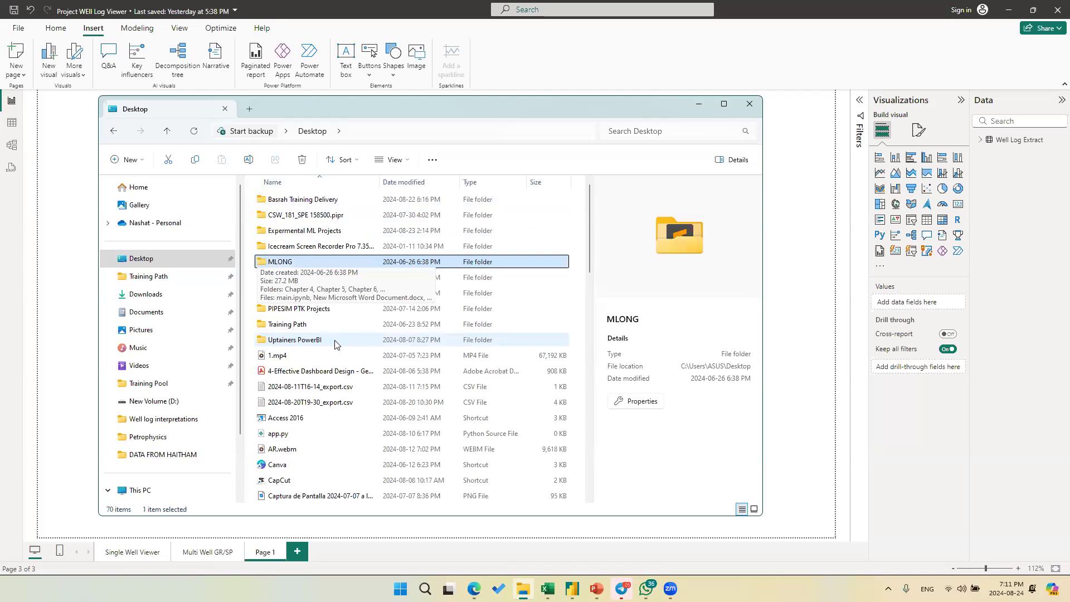
key("Up")
key("Down")
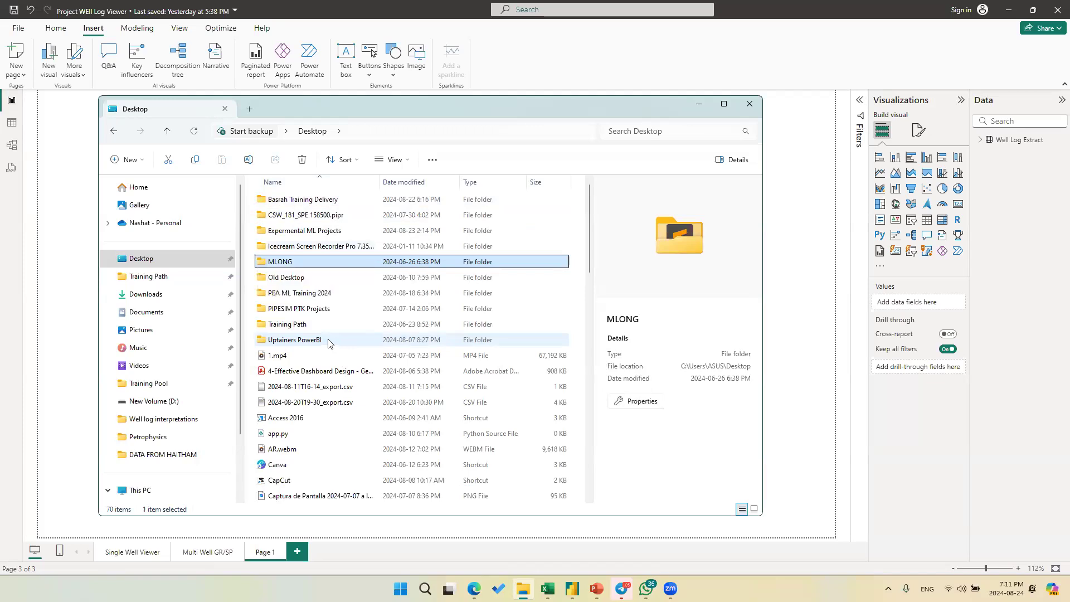
- Open the logs folder under Expermental ML Projects and Well Log Data Extractor, and maximize the window
double_click(373, 231)
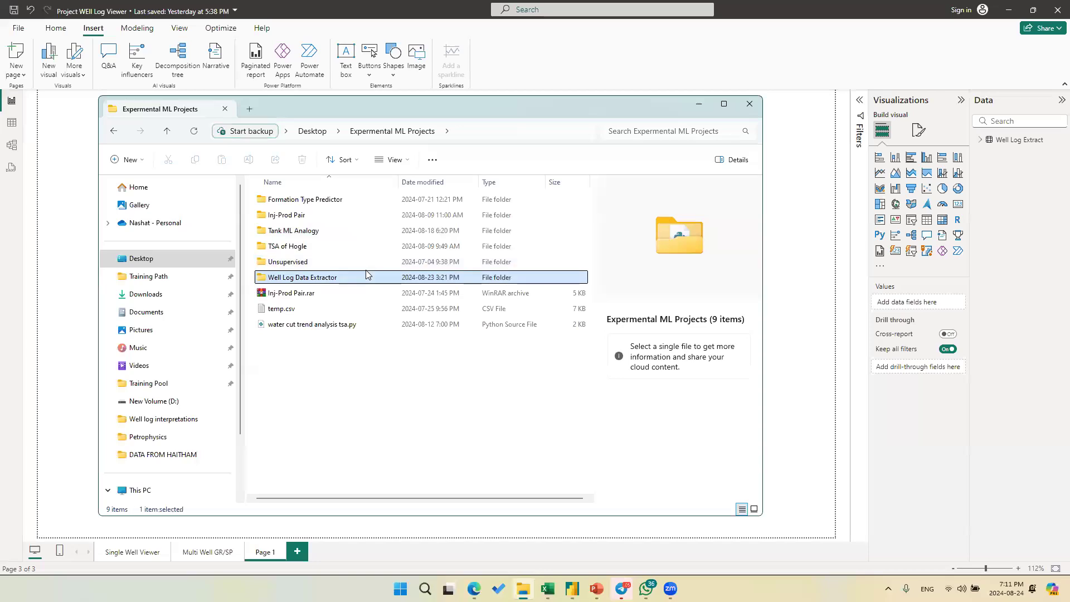
double_click(340, 277)
left_click(326, 201)
double_click(326, 201)
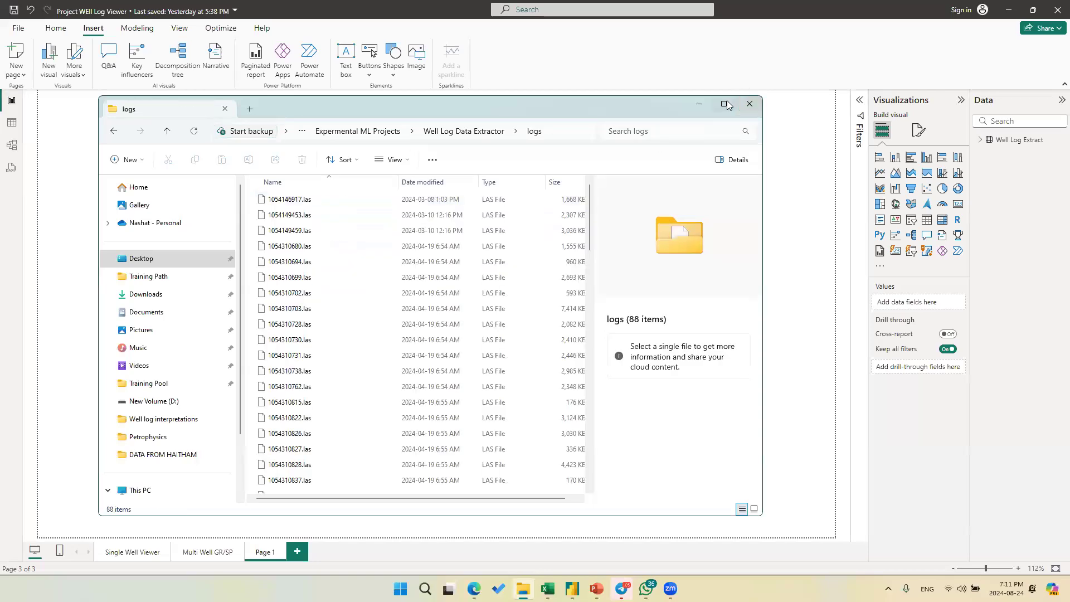
left_click(723, 104)
mouse_move(894, 109)
left_mouse_down()
mouse_move(917, 414)
mouse_move(908, 106)
left_mouse_up()
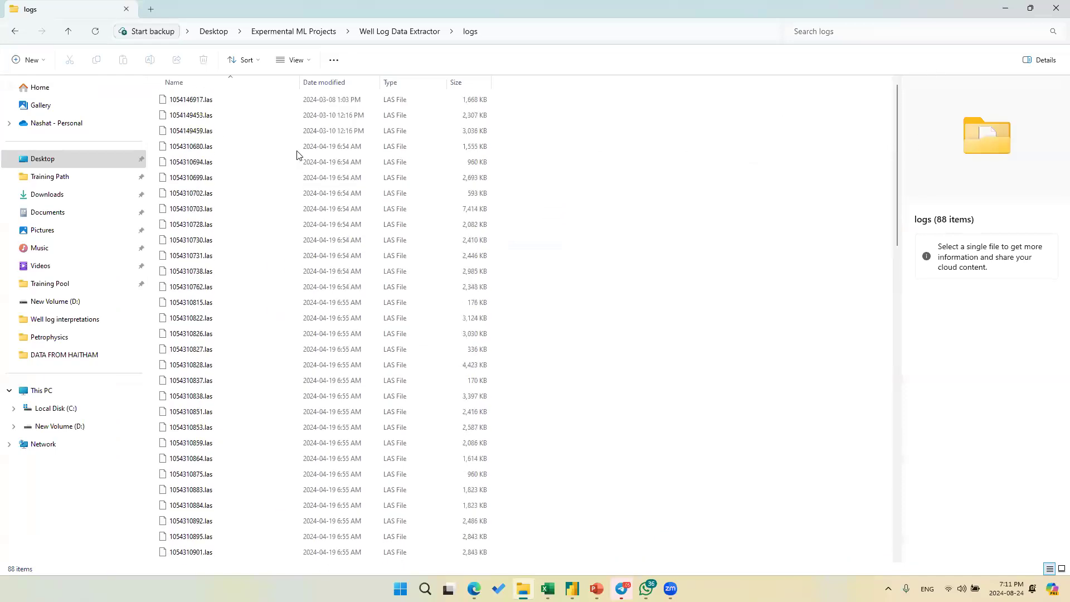
- Open the file 1054149459.las as text in Notepad and maximize its window
left_click(174, 134)
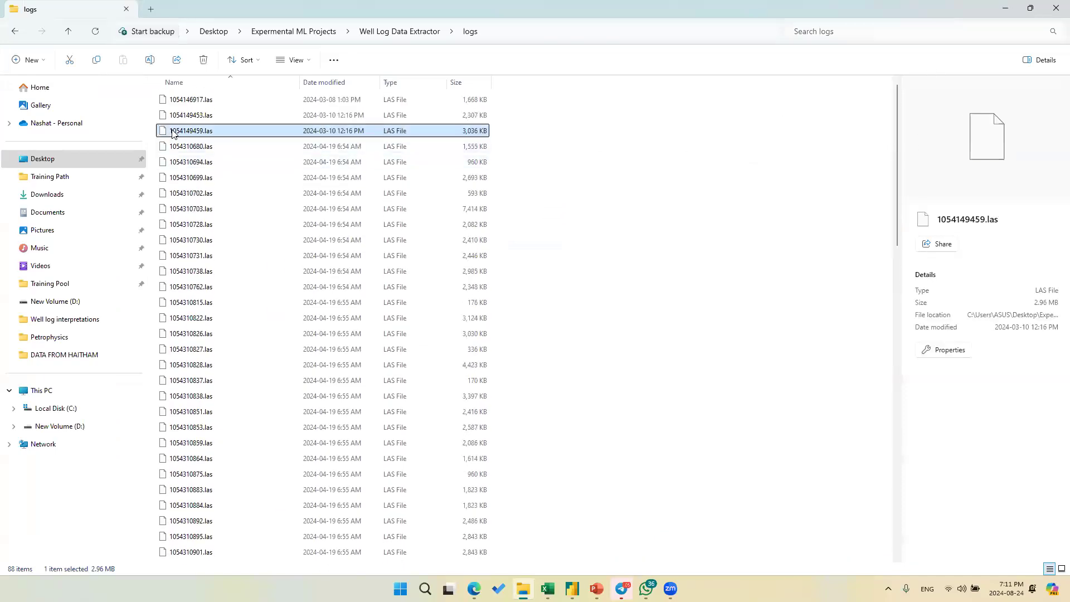
right_click(173, 135)
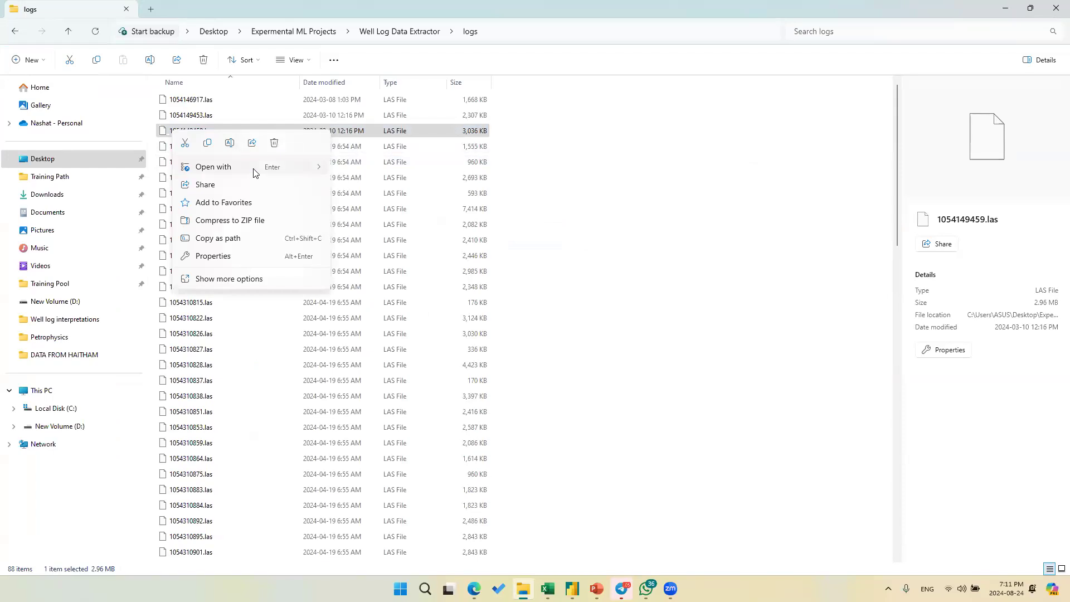
mouse_move(254, 167)
left_click(383, 170)
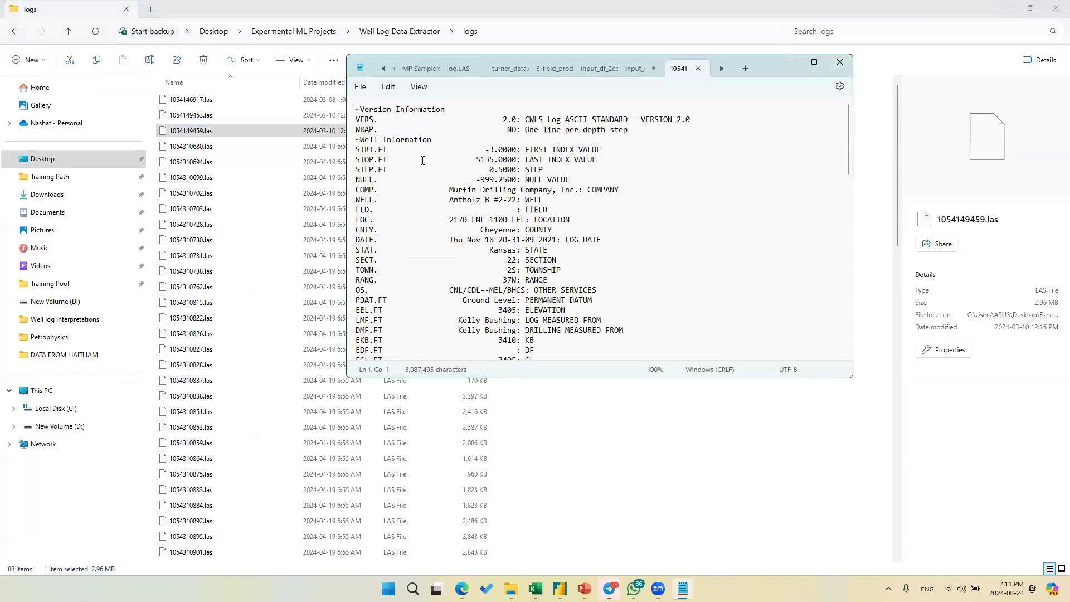
left_click(814, 61)
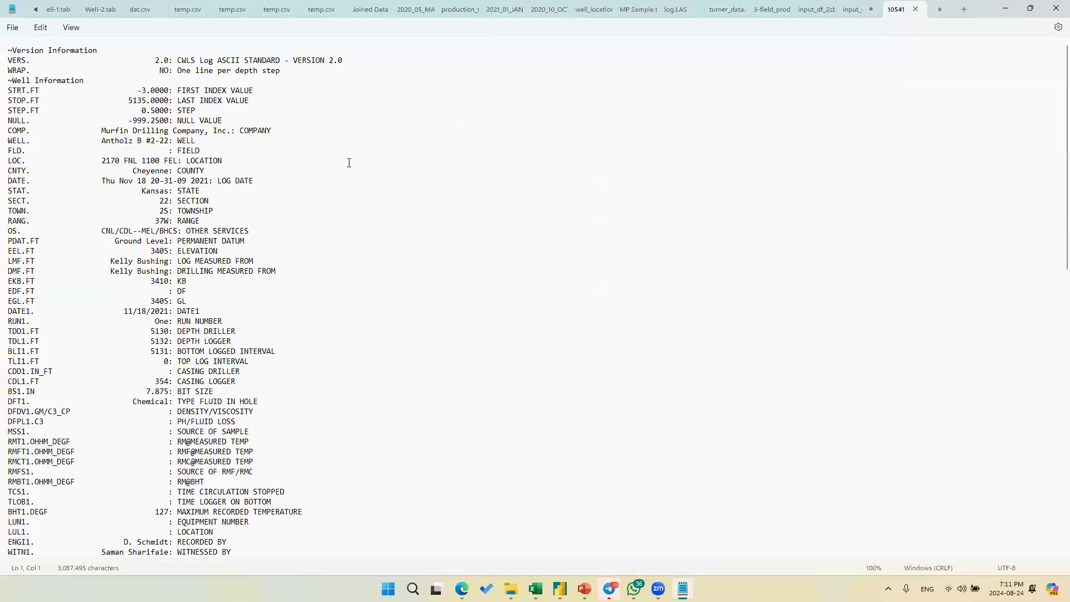
- Examine the LAS file's version, well and curve information sections down to the start of the log data
scroll(343, 223, "down", 10)
scroll(314, 373, "down", 3)
scroll(61, 175, "up", 13)
scroll(155, 111, "down", 16)
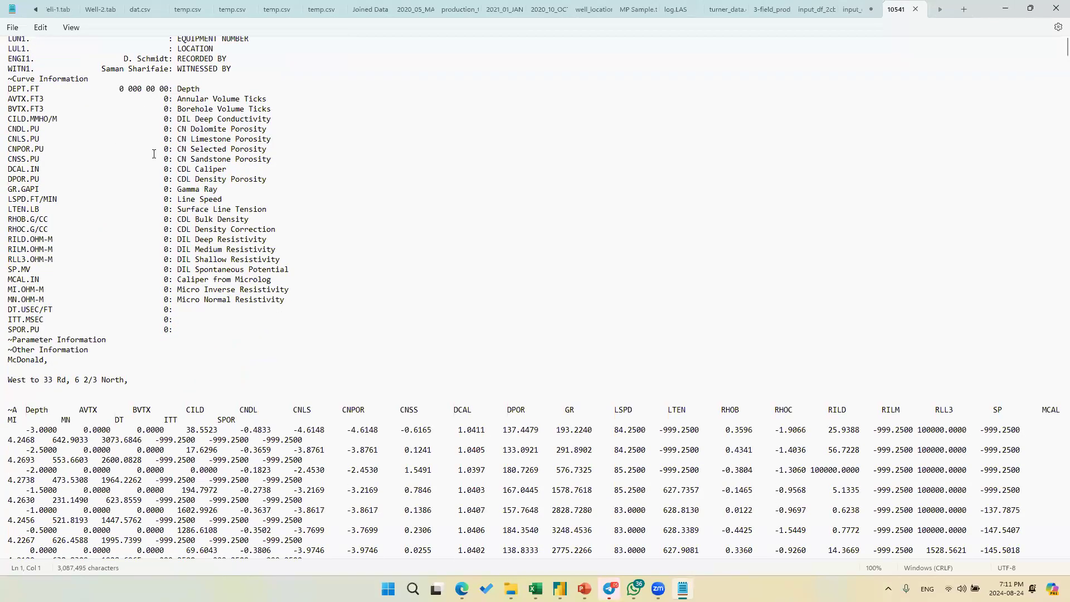
scroll(595, 255, "down", 7)
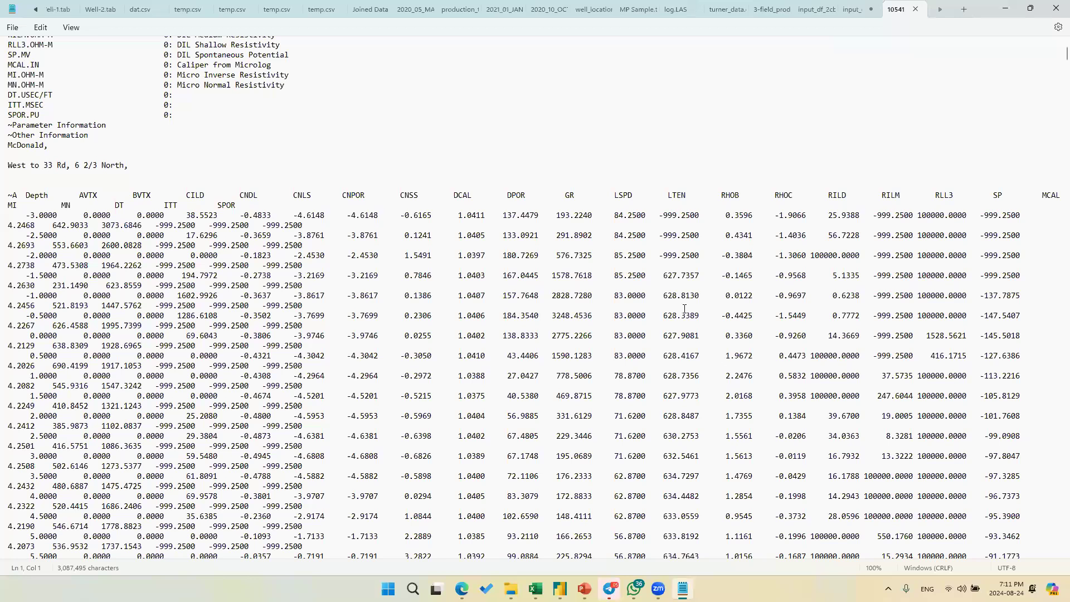
- Highlight the first depth rows of the log data and examine how the readings are laid out
left_click_drag(298, 162, 347, 221)
left_click_drag(422, 338, 421, 406)
scroll(398, 318, "down", 6)
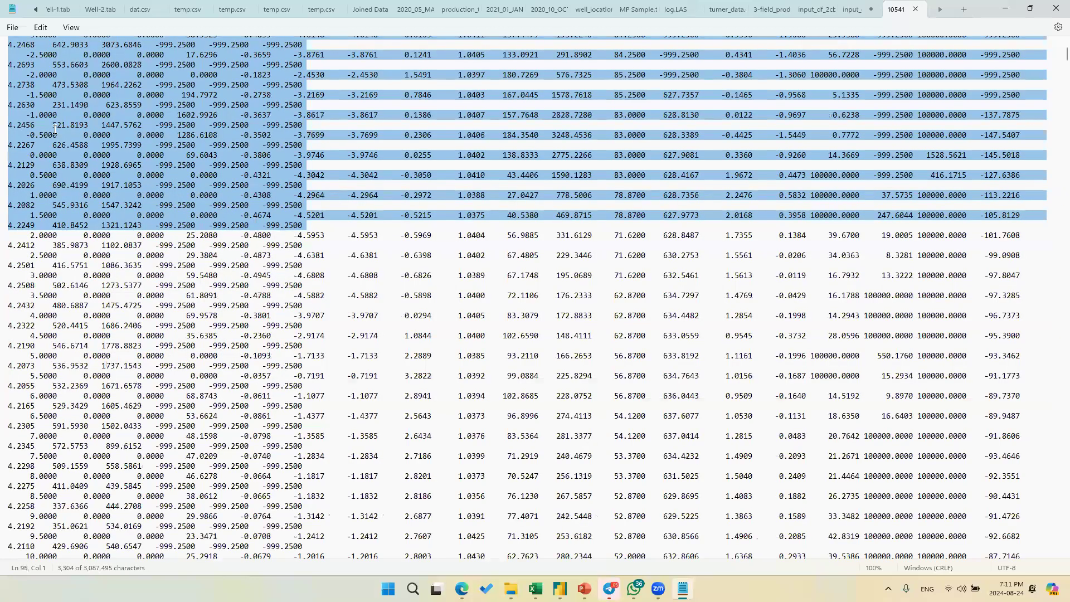
left_click(351, 226)
scroll(49, 164, "up", 5)
left_click_drag(33, 156, 159, 275)
left_click(222, 364)
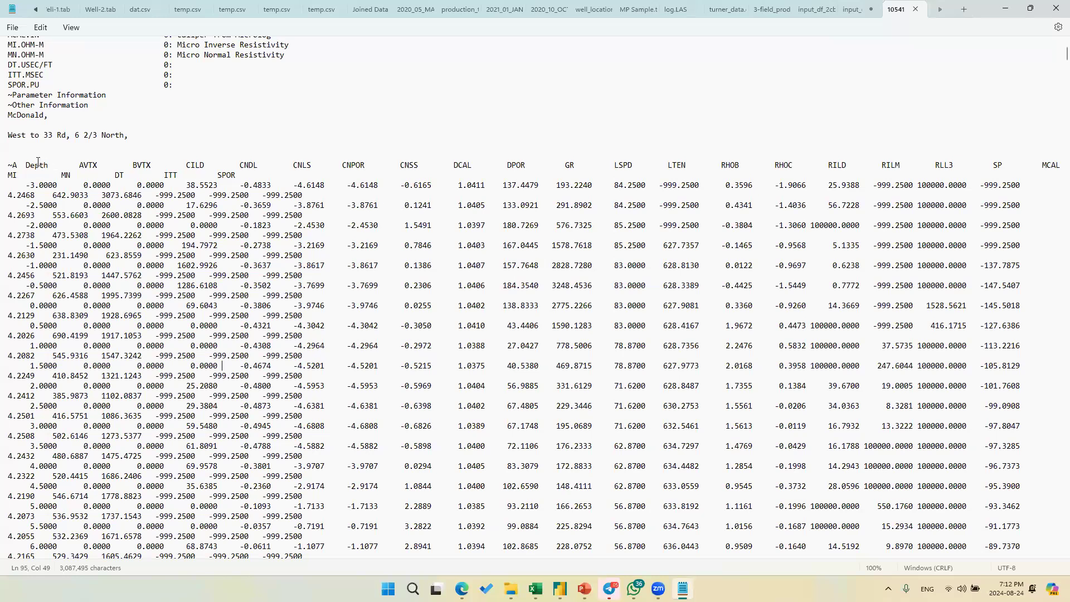
- Highlight the log table from the ~A Depth header line through the 6.0000 depth row, and clear the selection
left_click(14, 167)
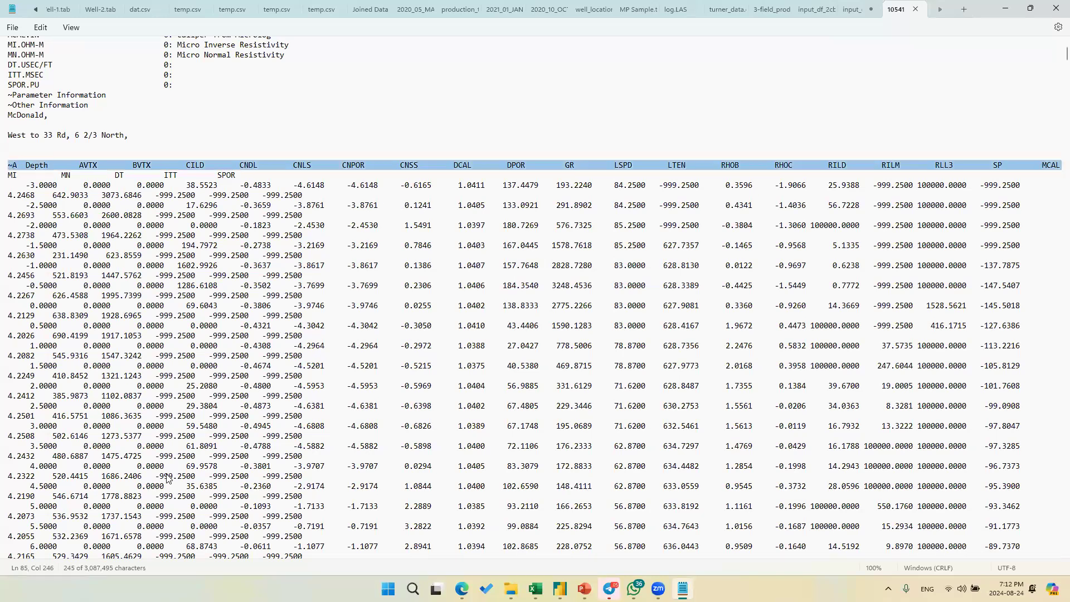
key("shift+Down")
key("shift+Down")
key("shift+Down")
key("shift+Down")
key("shift+Down")
key("shift+Down")
key("shift+Down")
key("shift+Down")
key("shift+Down")
key("shift+Down")
key("shift+Down")
key("shift+Down")
key("shift+Down")
key("shift+Down")
key("shift+Down")
key("shift+Down")
key("shift+Down")
key("shift+Down")
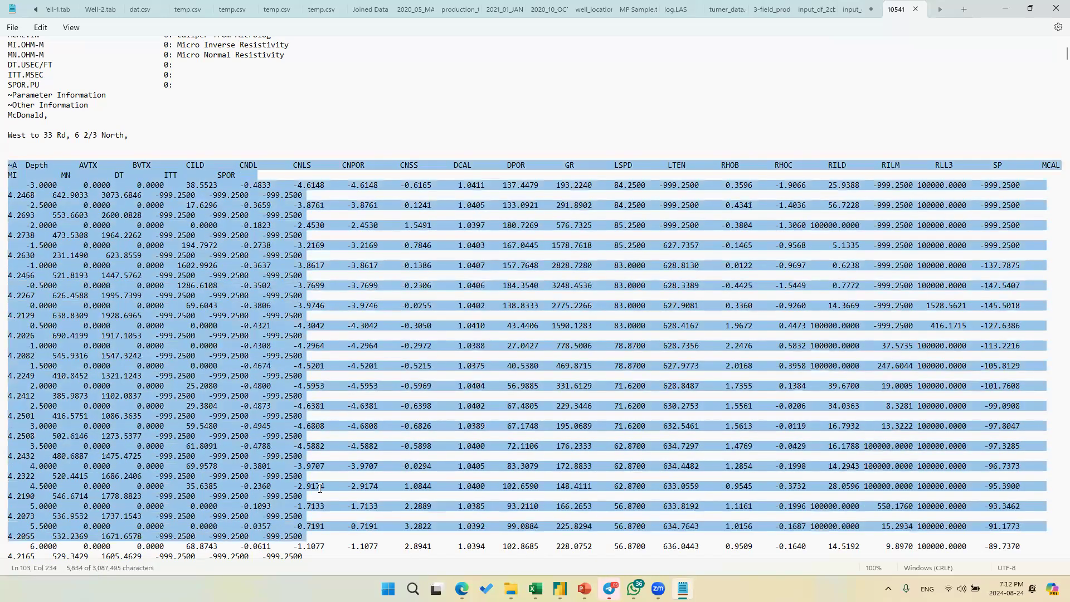
key("shift+Down")
key("shift+Down")
scroll(11, 84, "down", 4)
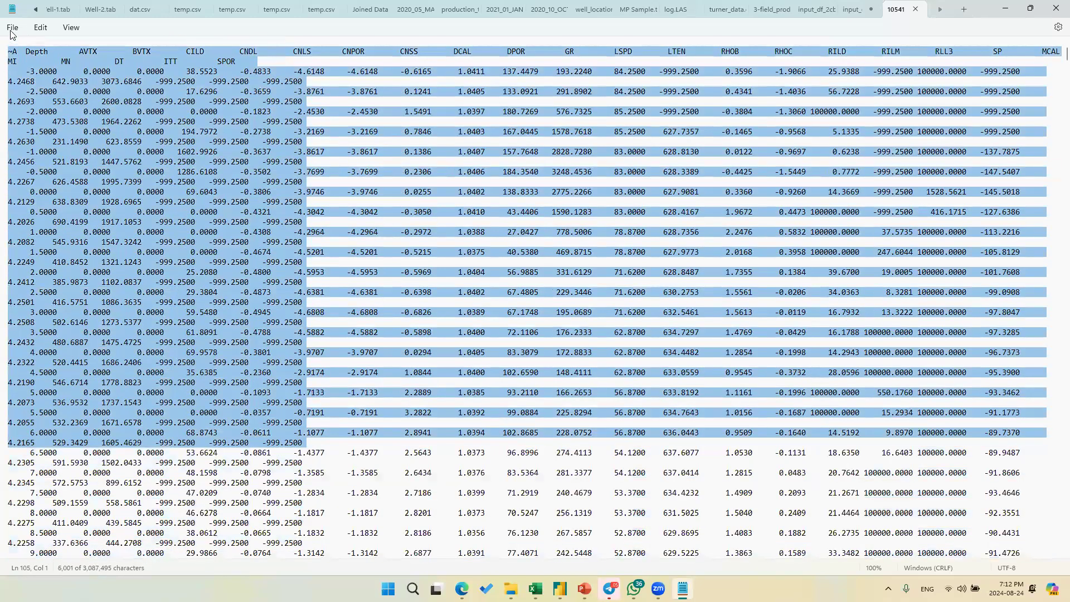
key("Down")
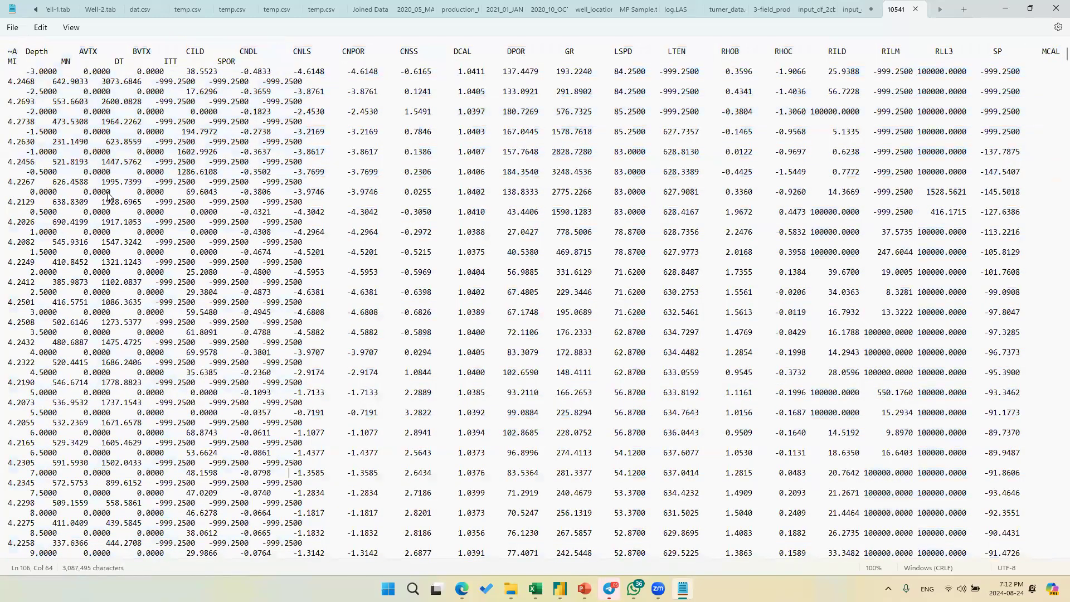
- Highlight the block of log readings once more and return to the Project WEll Log Viewer report in Power BI
mouse_move(305, 502)
left_mouse_down()
mouse_move(9, 37)
mouse_move(9, 181)
left_mouse_up()
left_click(123, 191)
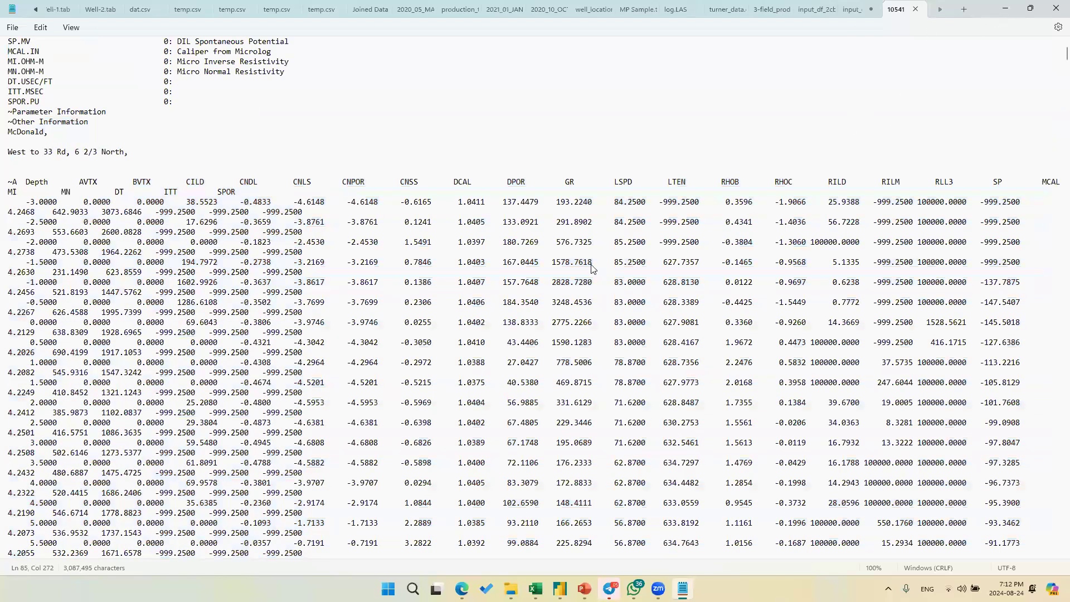
key("alt+Tab")
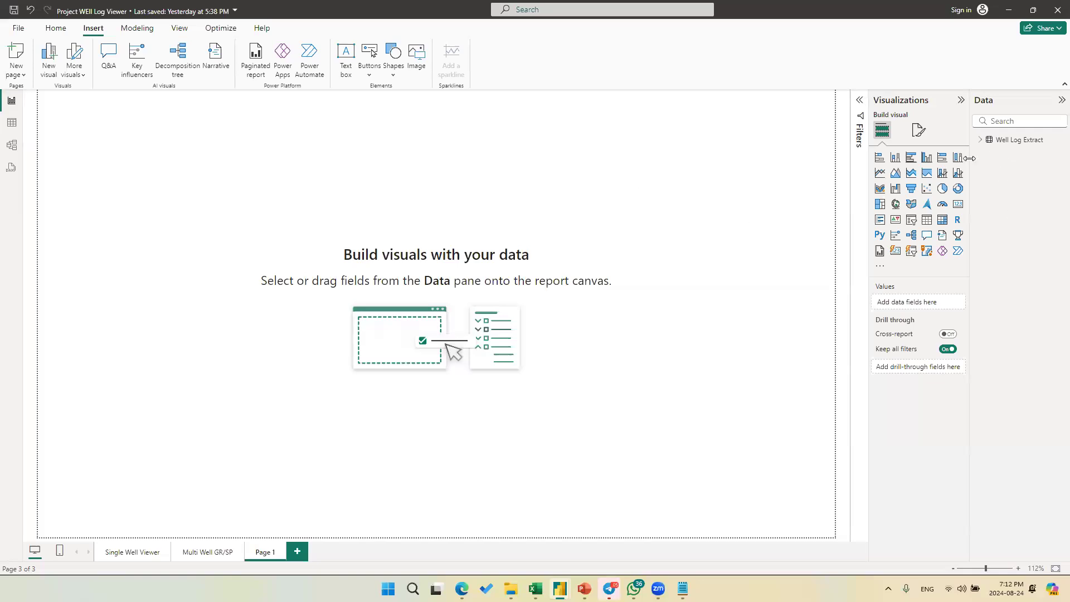
- Examine the Wells and Paths columns of the Well Log Extract table through its last row, and return to the report view
left_click_drag(968, 158, 914, 159)
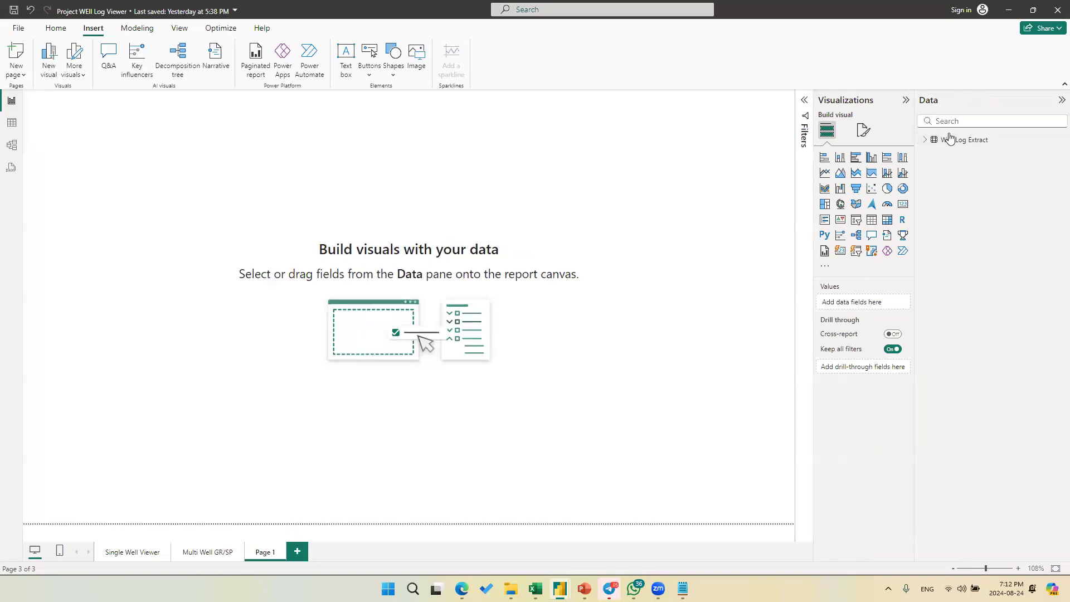
left_click(11, 123)
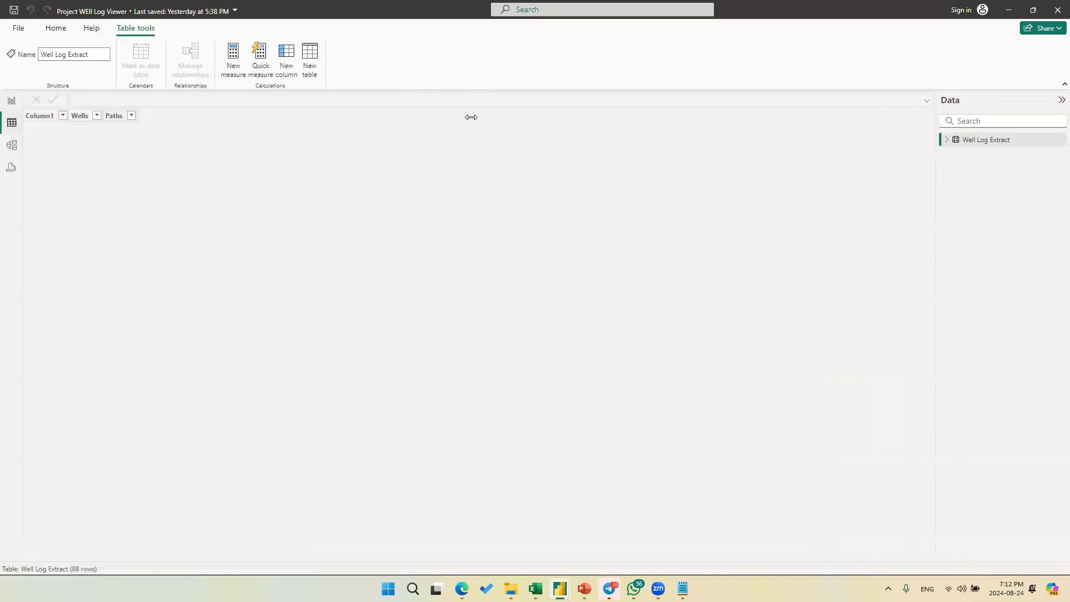
left_click(395, 129)
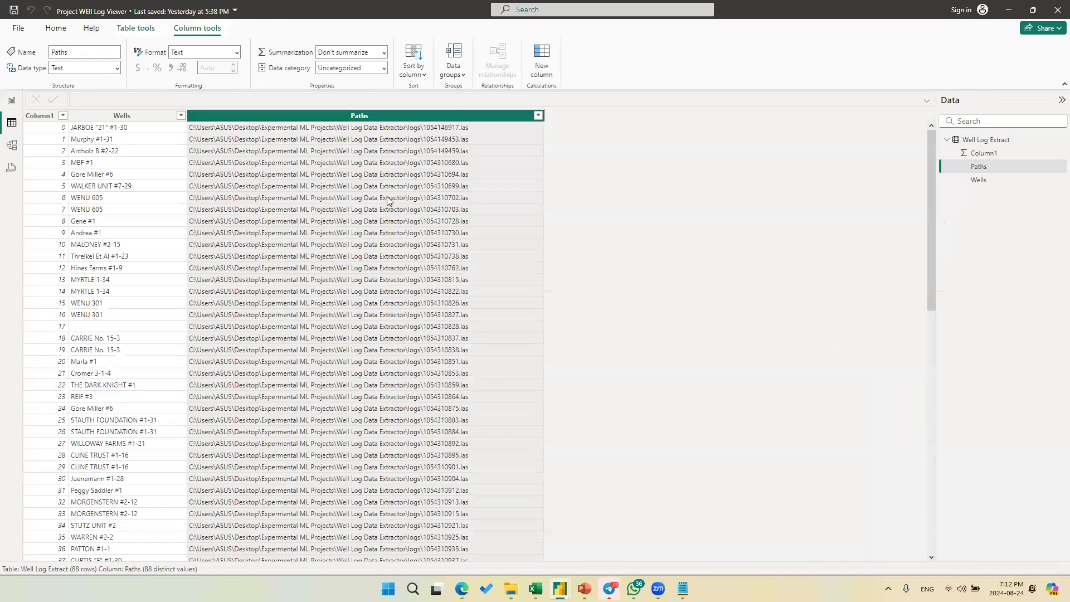
left_click(129, 329)
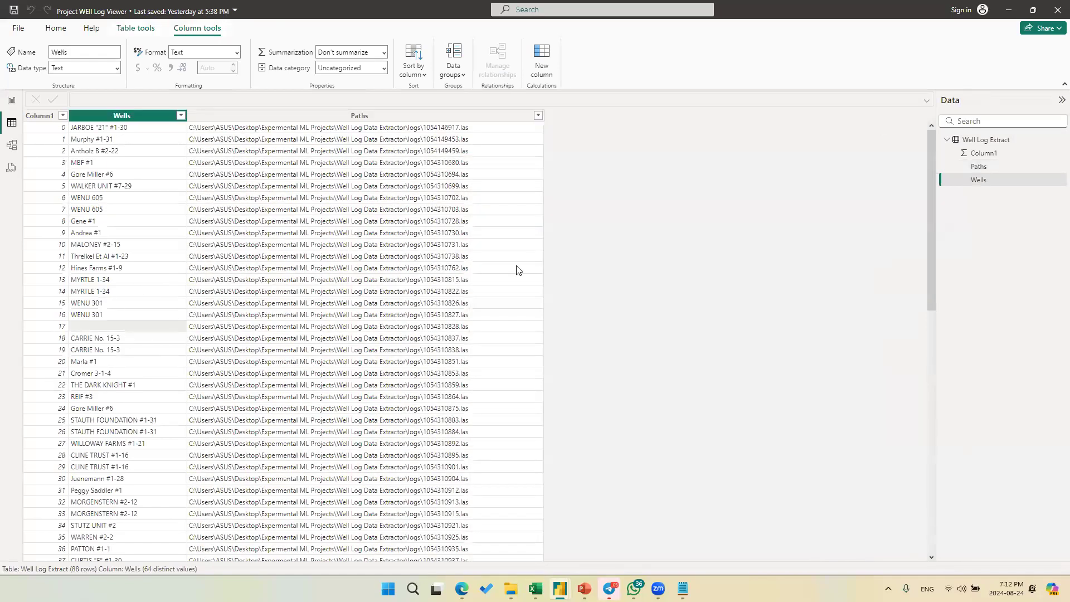
scroll(626, 280, "down", 15)
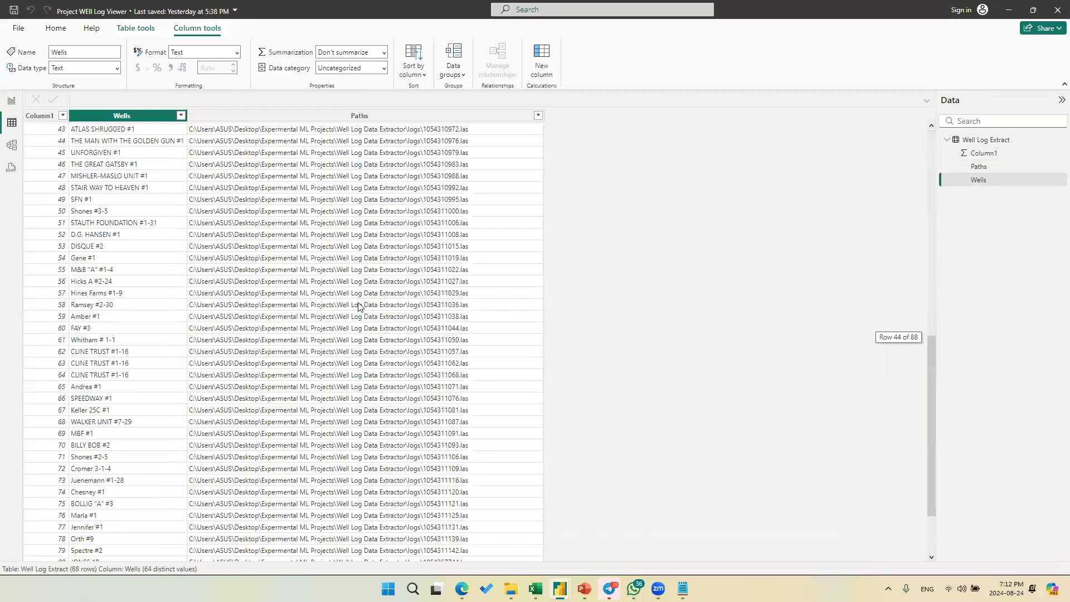
scroll(179, 219, "up", 15)
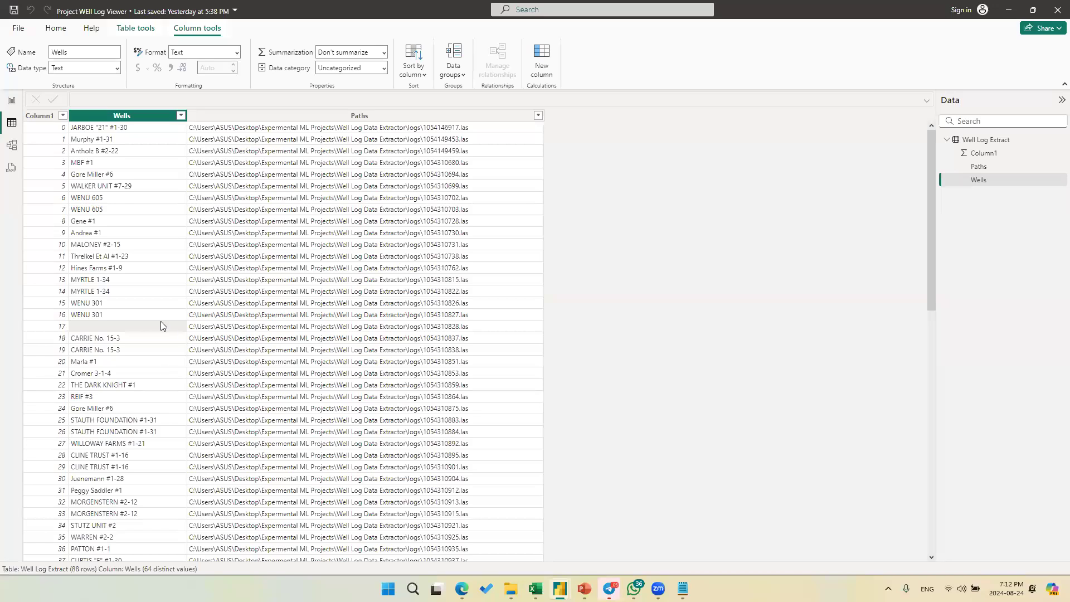
scroll(166, 365, "down", 6)
scroll(170, 372, "down", 10)
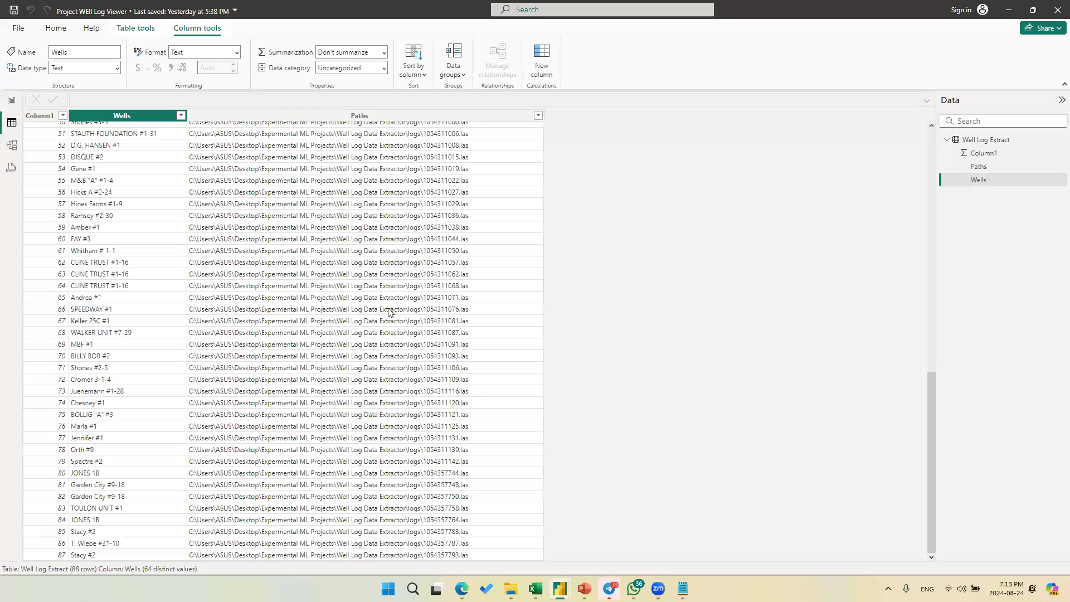
scroll(353, 306, "up", 16)
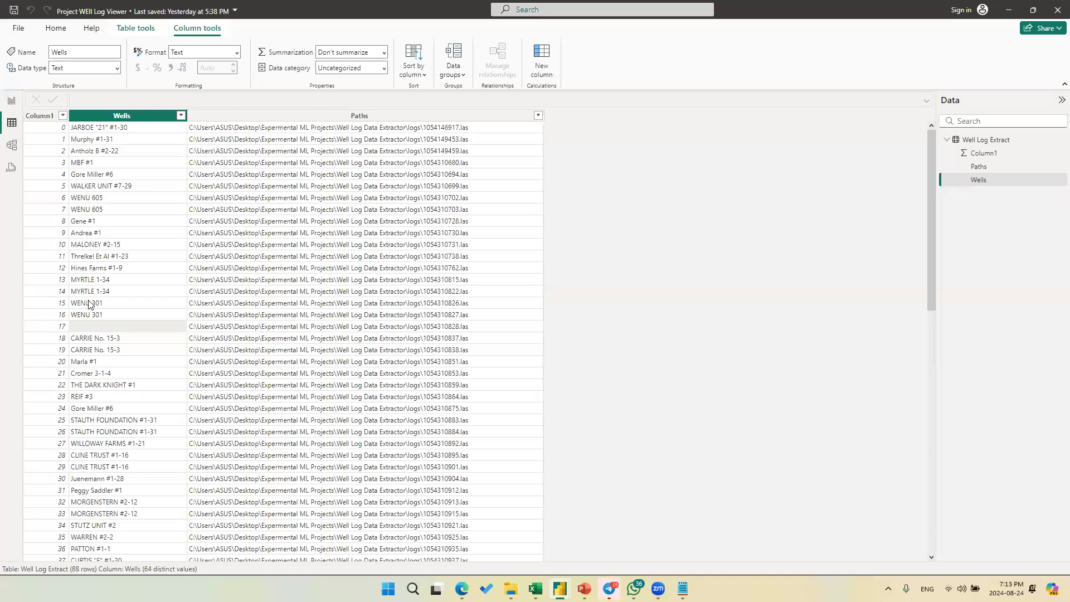
left_click(12, 102)
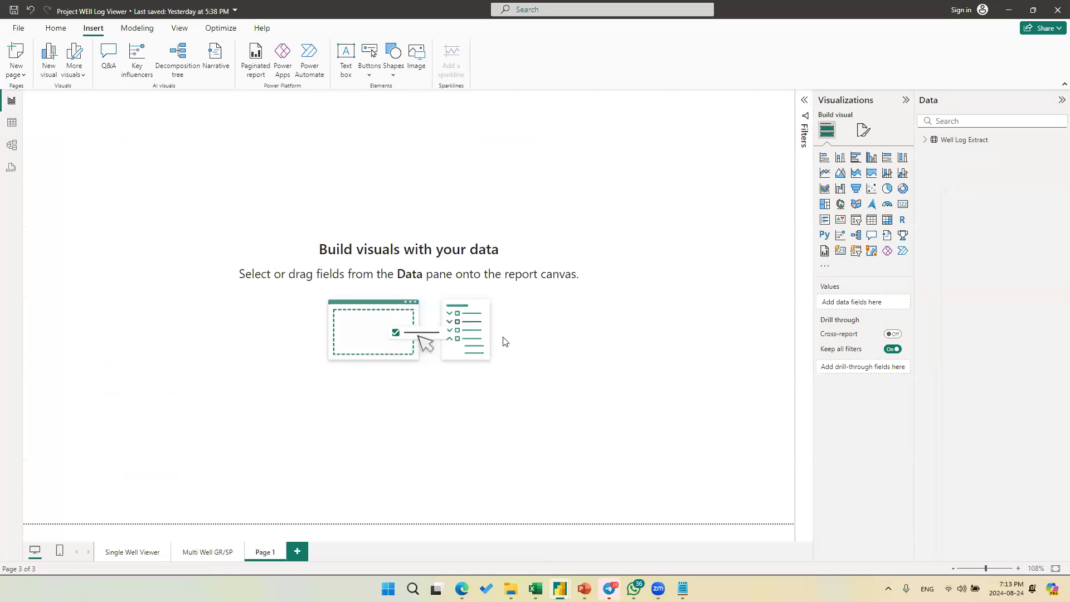
- On the Single Well Viewer page, show the open hole logs for CLINE TRUST #1-16 and then D.G. HANSEN #1
left_click(111, 554)
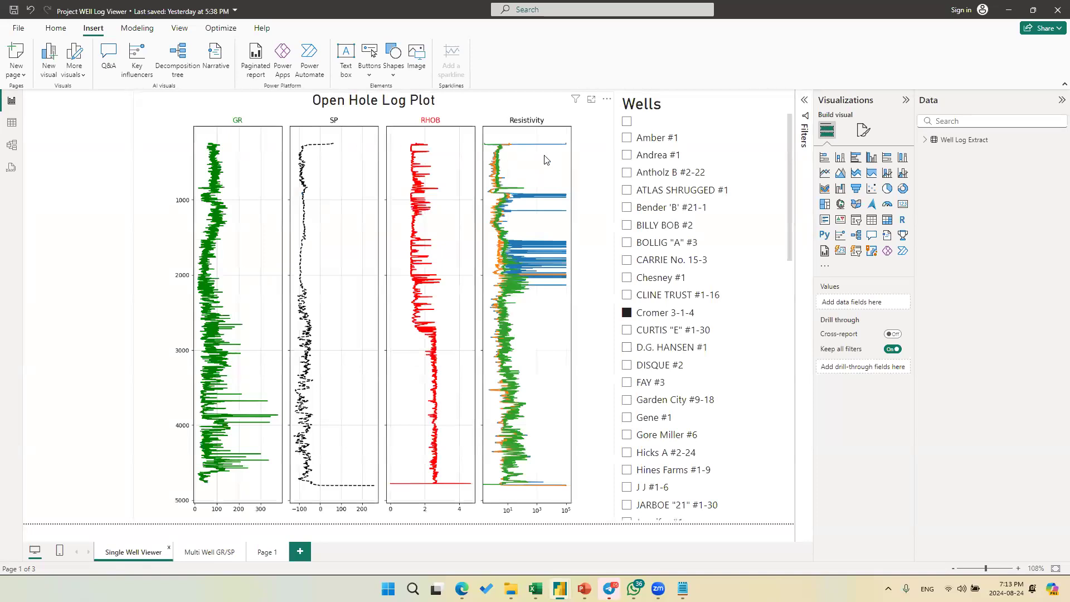
left_click(677, 301)
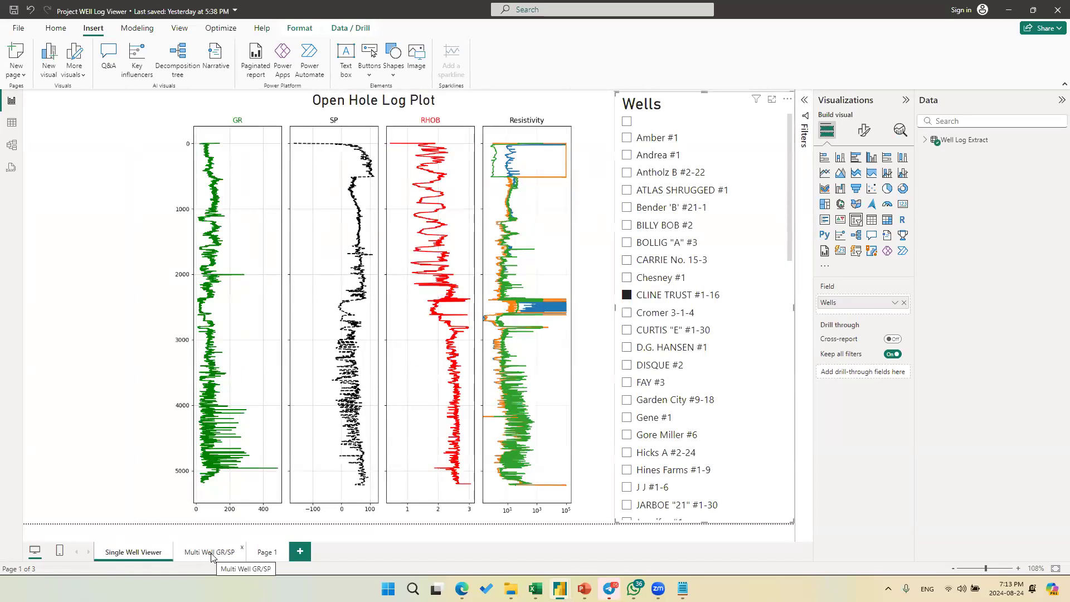
left_click(684, 347)
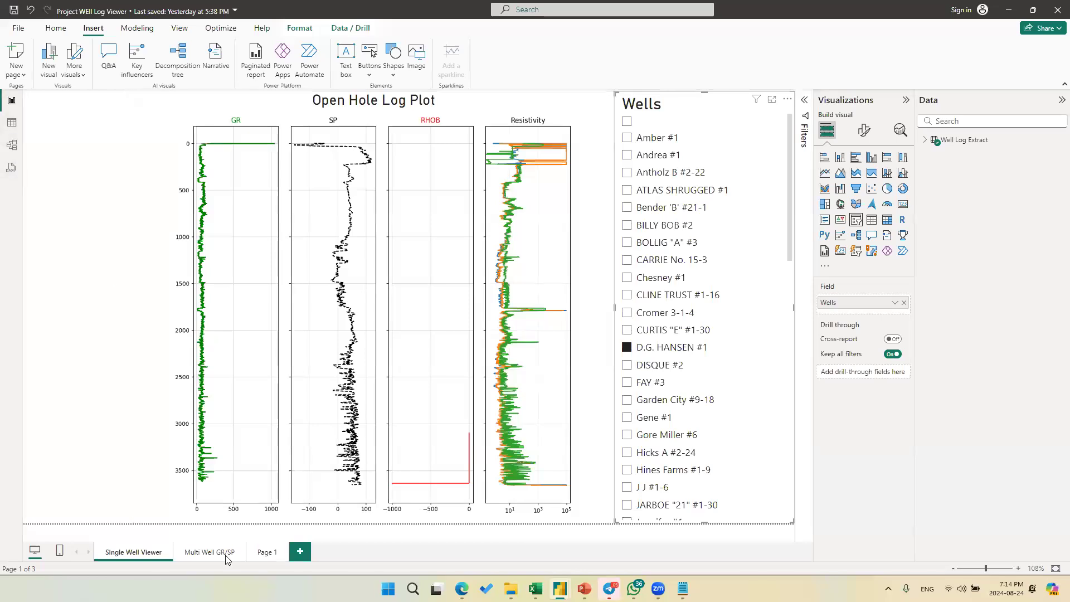
- Open the Python script behind the Open Hole Log Plot and read it through to the plt.show() line
left_click(352, 379)
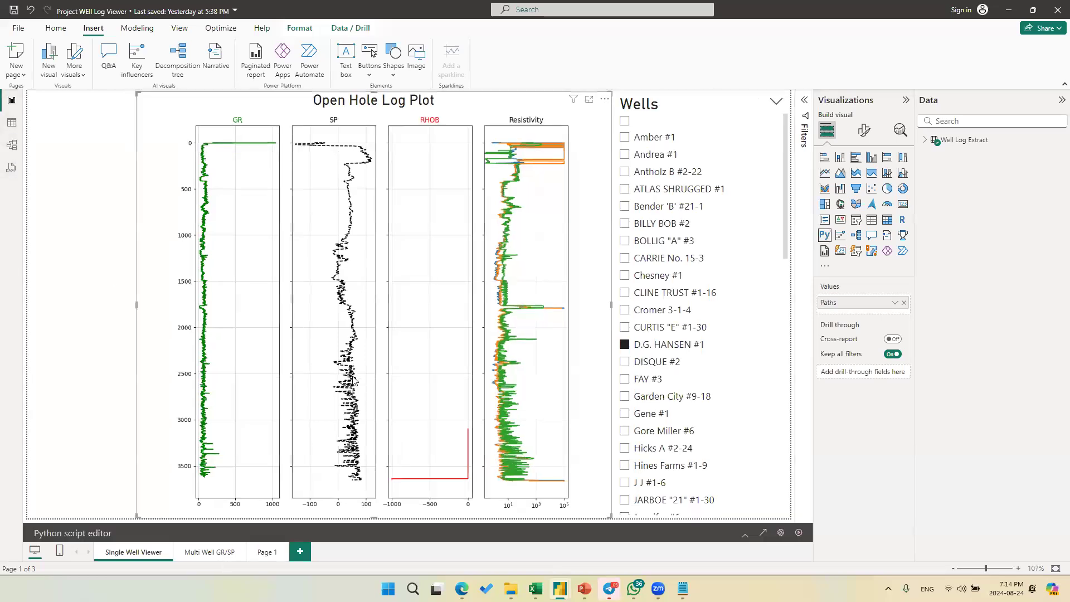
left_click(744, 534)
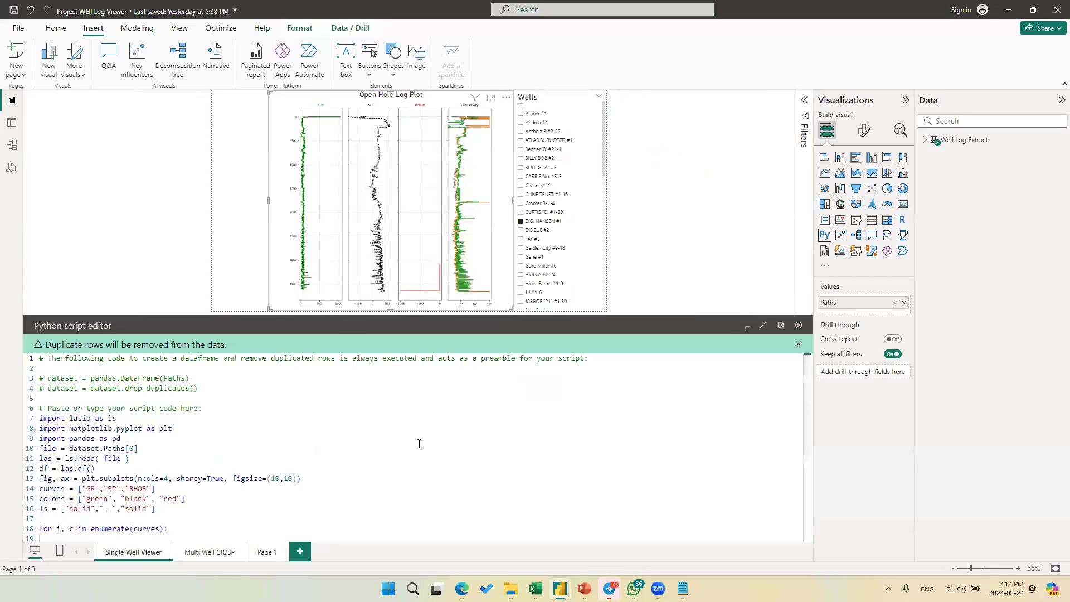
scroll(285, 448, "down", 4)
scroll(285, 448, "up", 4)
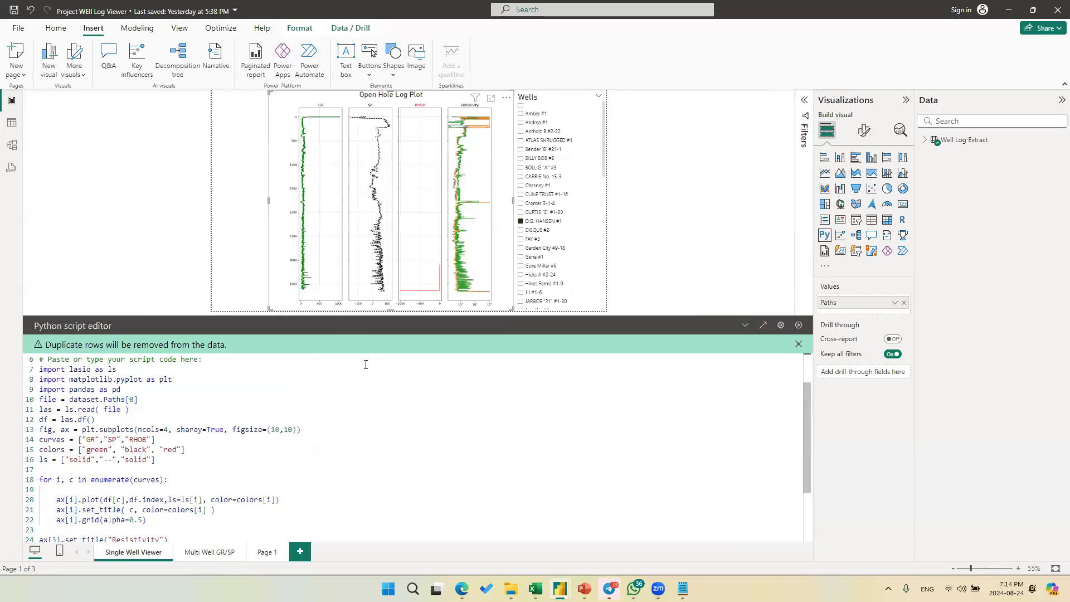
scroll(365, 362, "down", 5)
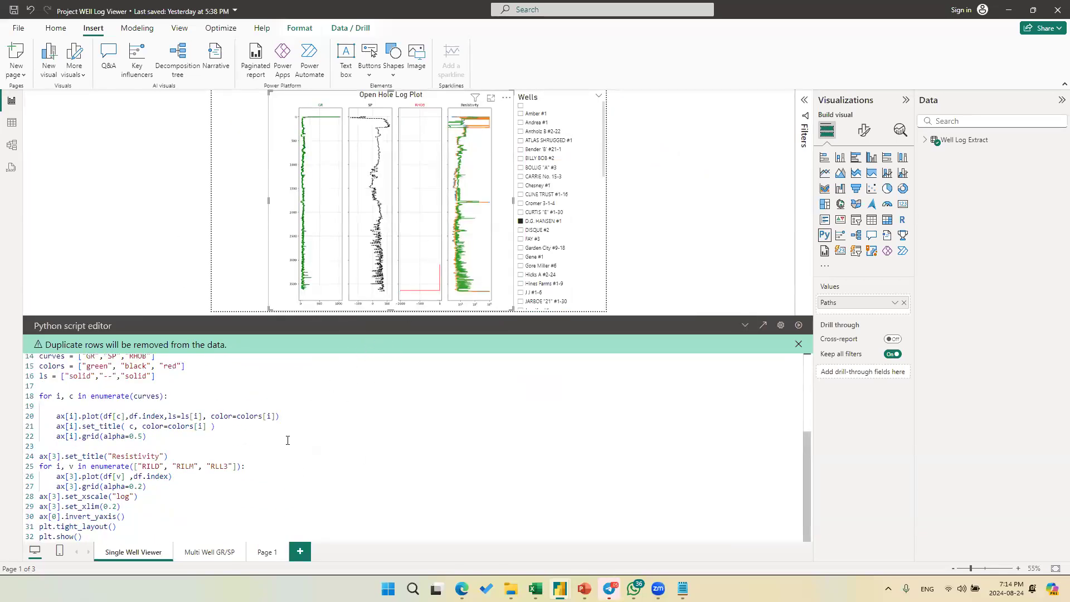
scroll(267, 412, "up", 1)
scroll(162, 463, "down", 1)
scroll(260, 466, "up", 5)
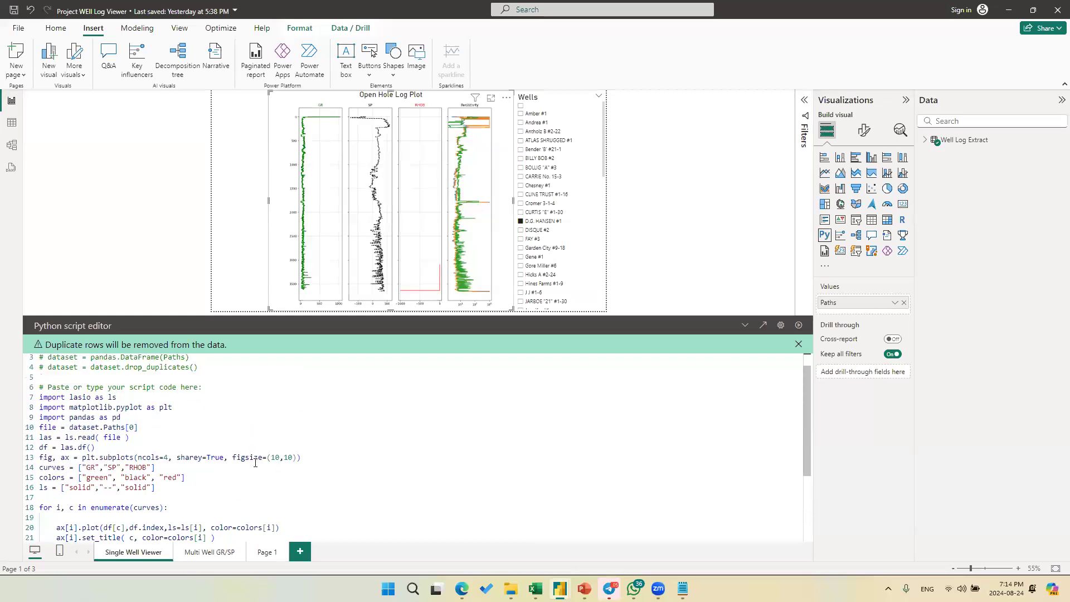
- Highlight the script's commented preamble, clear the selection, and examine the code that reads the LAS file and plots the curves
left_click_drag(214, 403, 29, 368)
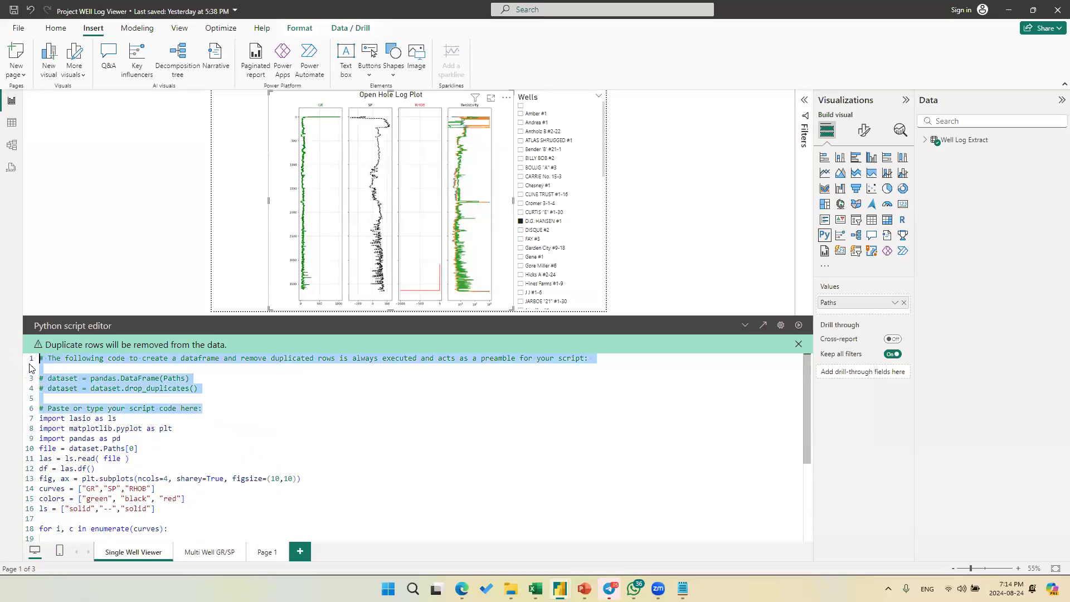
left_click(231, 394)
scroll(172, 398, "down", 2)
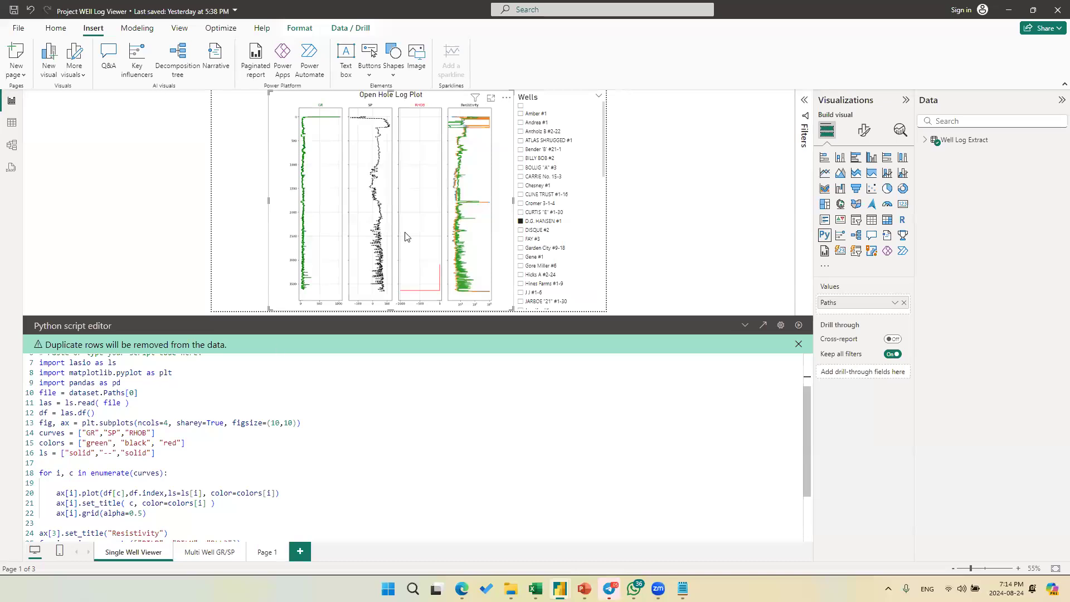
scroll(180, 432, "down", 2)
scroll(184, 432, "up", 1)
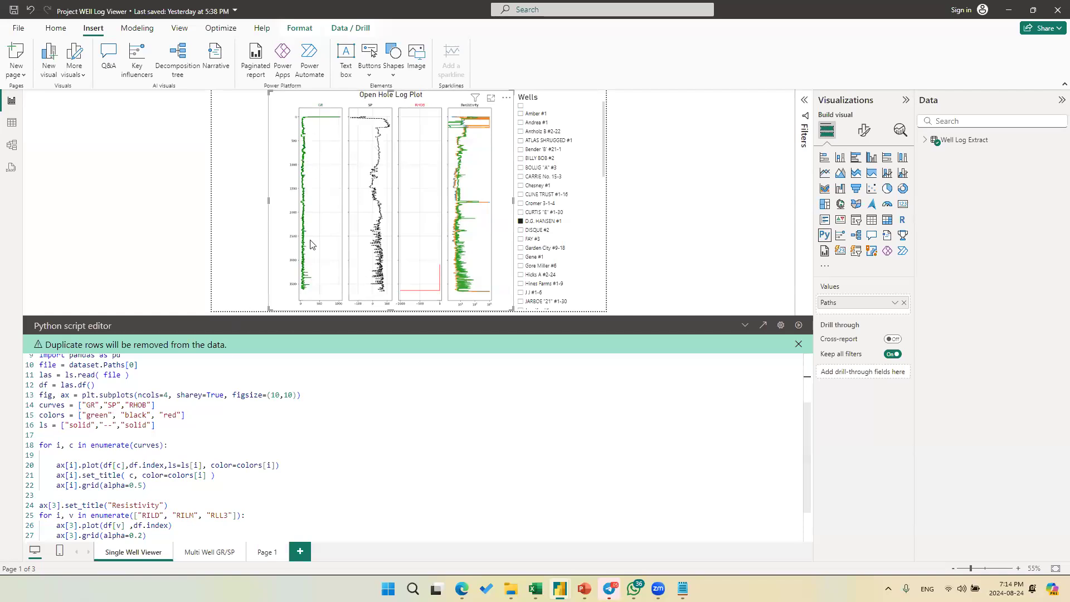
- Set the GR curve's color to "red" and its line style to "-." in the script, run it, and deselect the plot
double_click(94, 415)
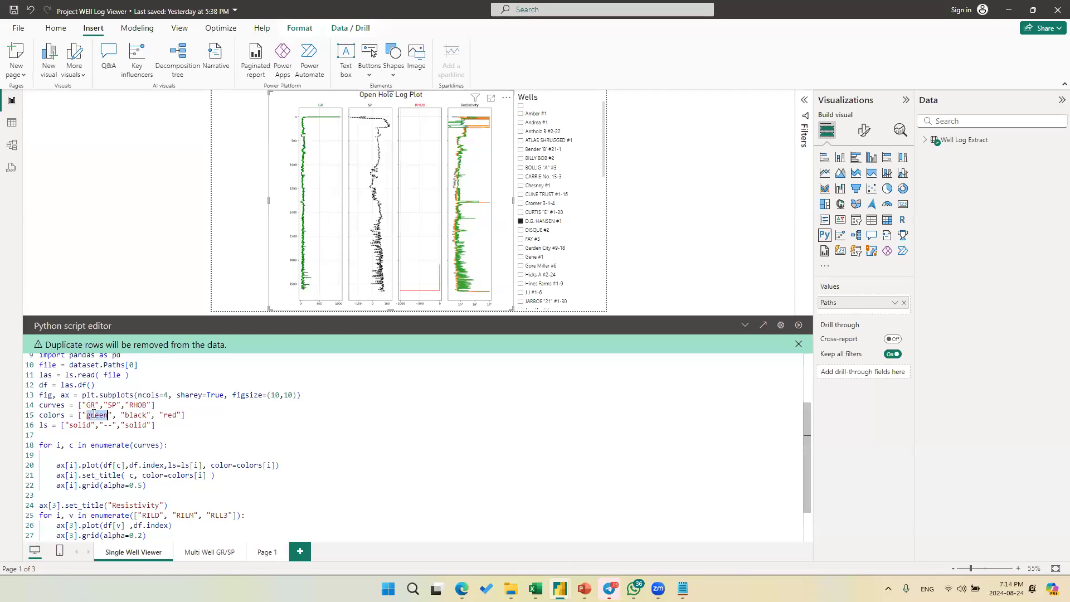
type("red")
double_click(83, 427)
type("-.")
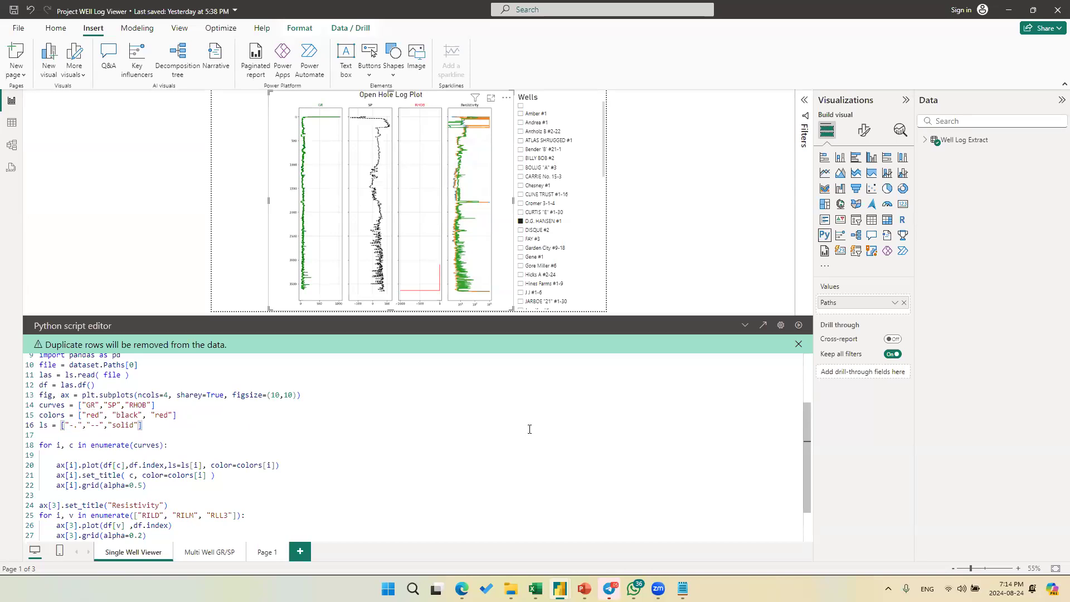
left_click(798, 326)
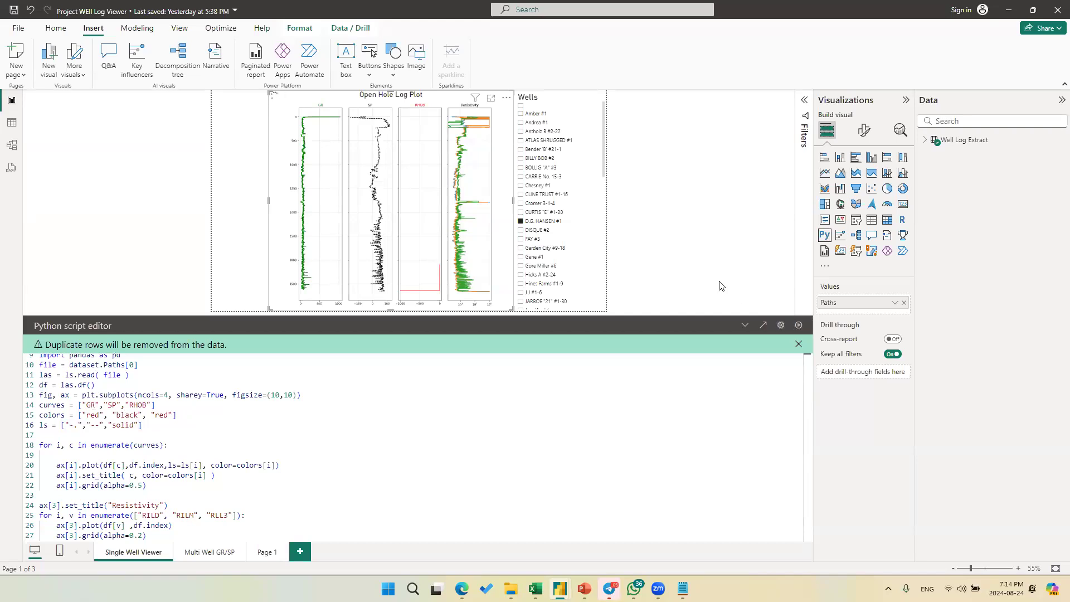
left_click(630, 241)
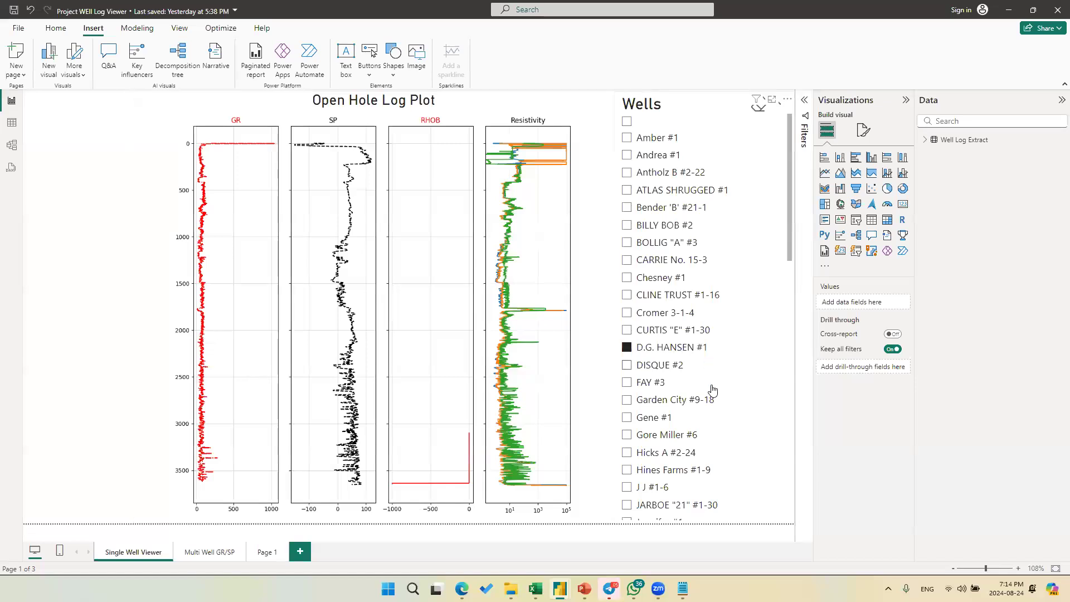
- Show the logs for Garden City #9-18 and then Gene #1, and compare the page with the Multi Well GR/SP page
left_click(667, 401)
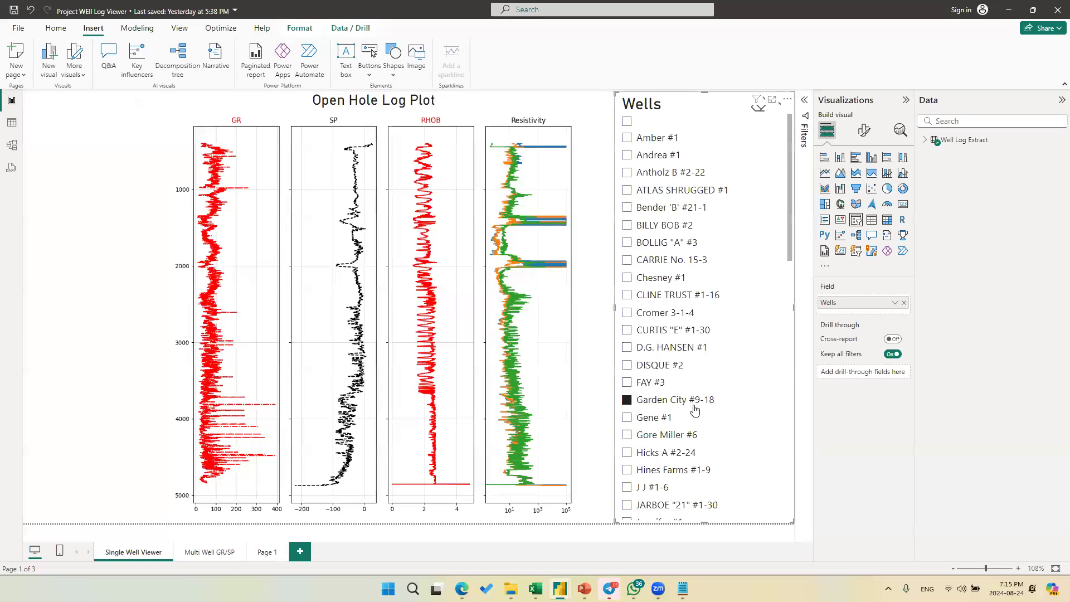
left_click(668, 420)
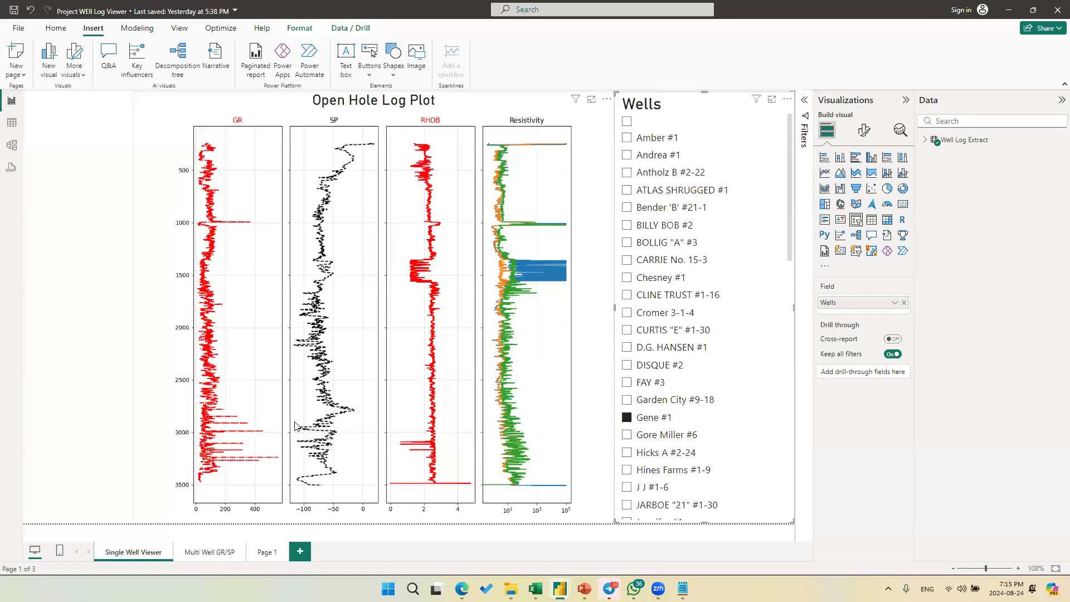
left_click(206, 552)
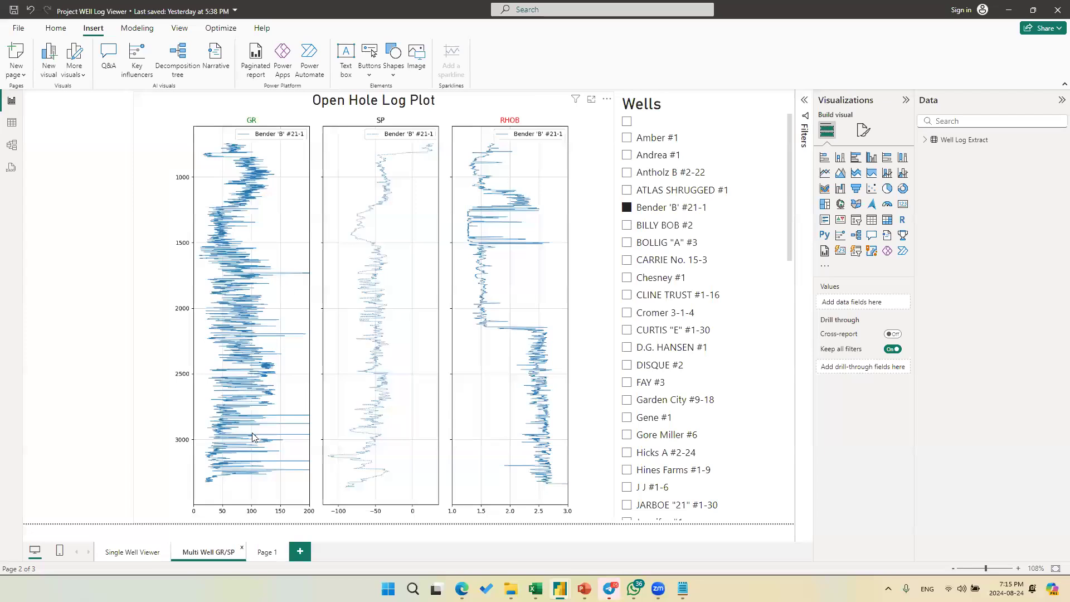
left_click(122, 554)
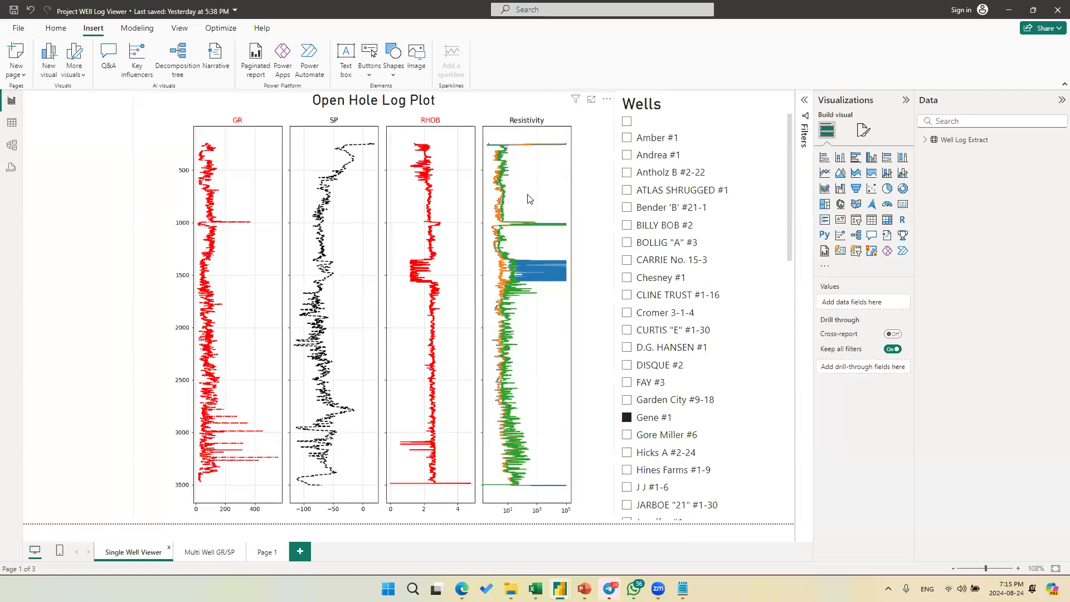
- On the Multi Well GR/SP page, add BILLY BOB #2, Chesney #1, CLINE TRUST #1-16 and Cromer 3-1-4 to the selected wells
left_click(204, 551)
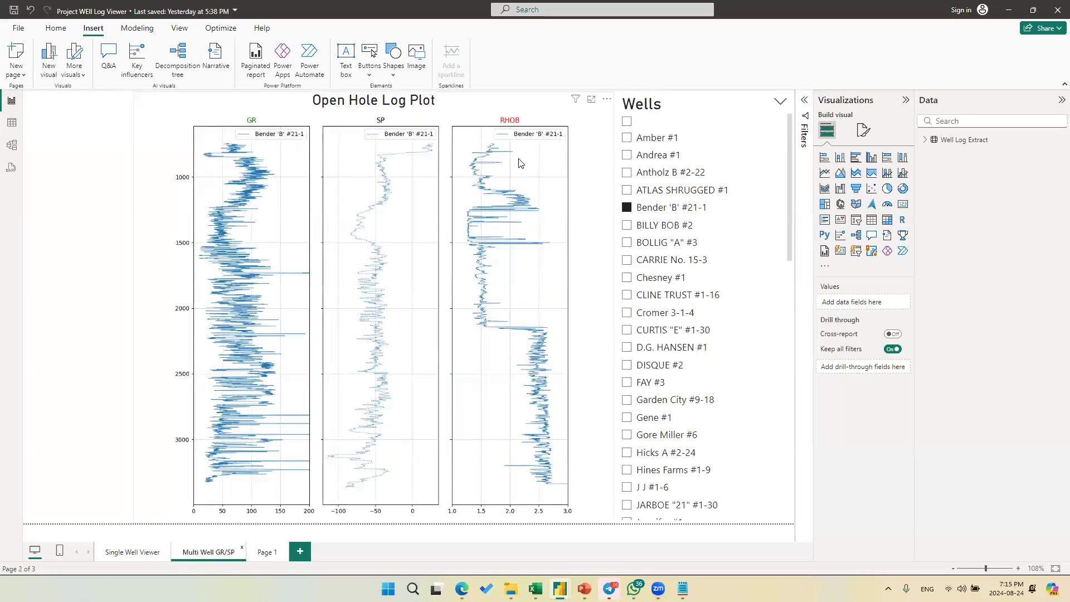
left_click(633, 233)
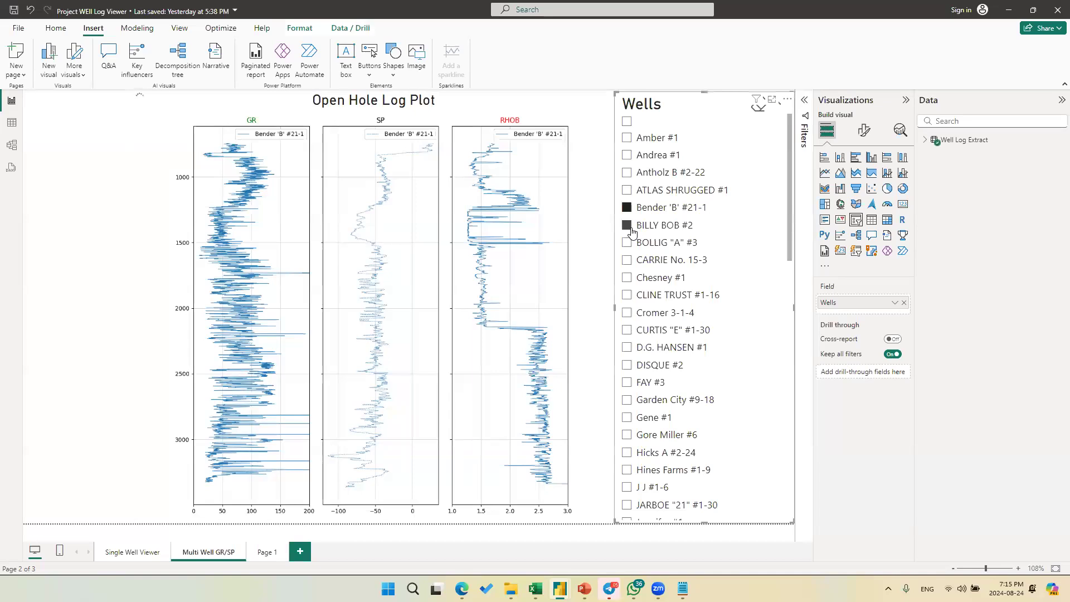
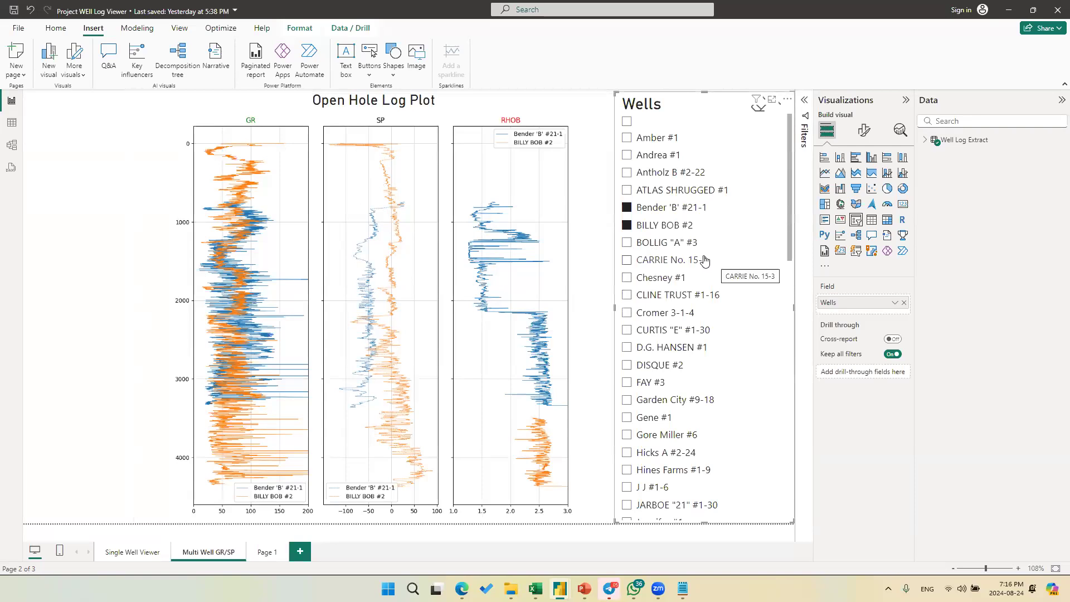
left_click(663, 280)
left_click(660, 296)
left_click(650, 314)
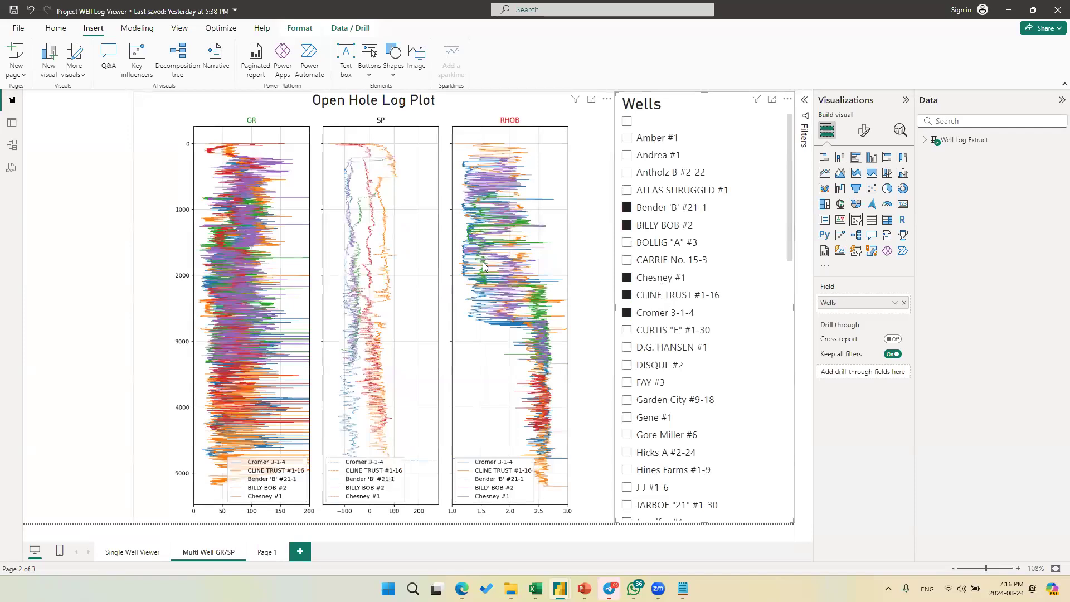
left_click(111, 277)
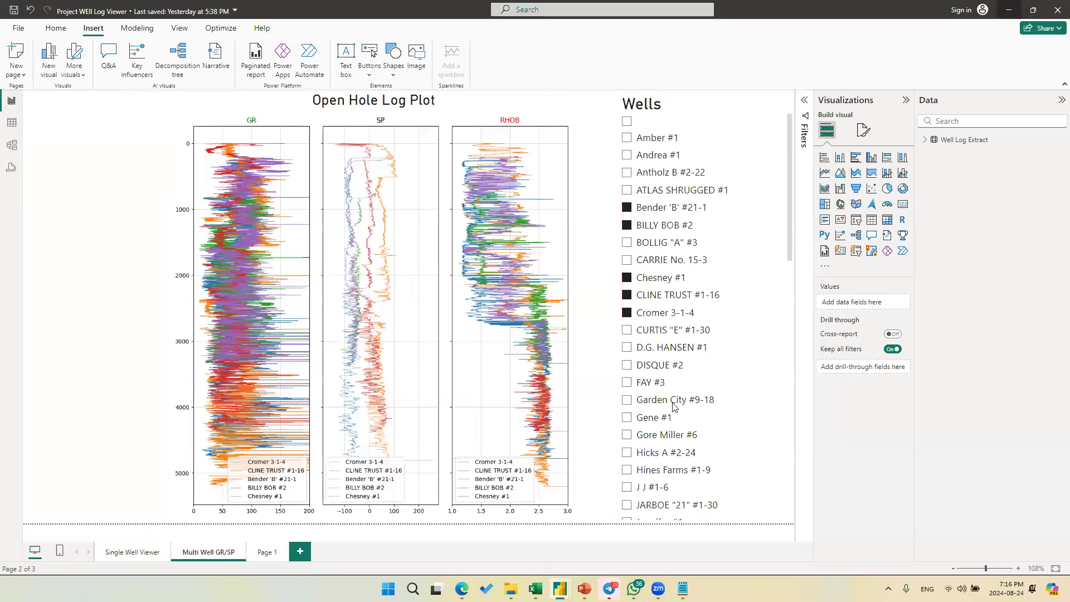
- Minimize the well log report and switch to the NorthSea report
left_click(1008, 9)
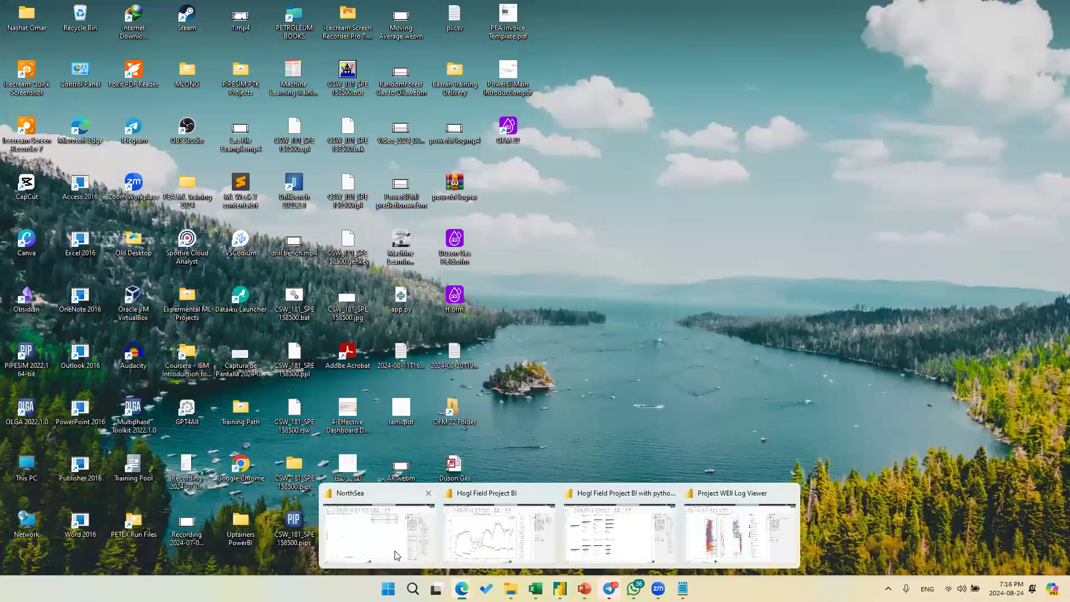
left_click(330, 562)
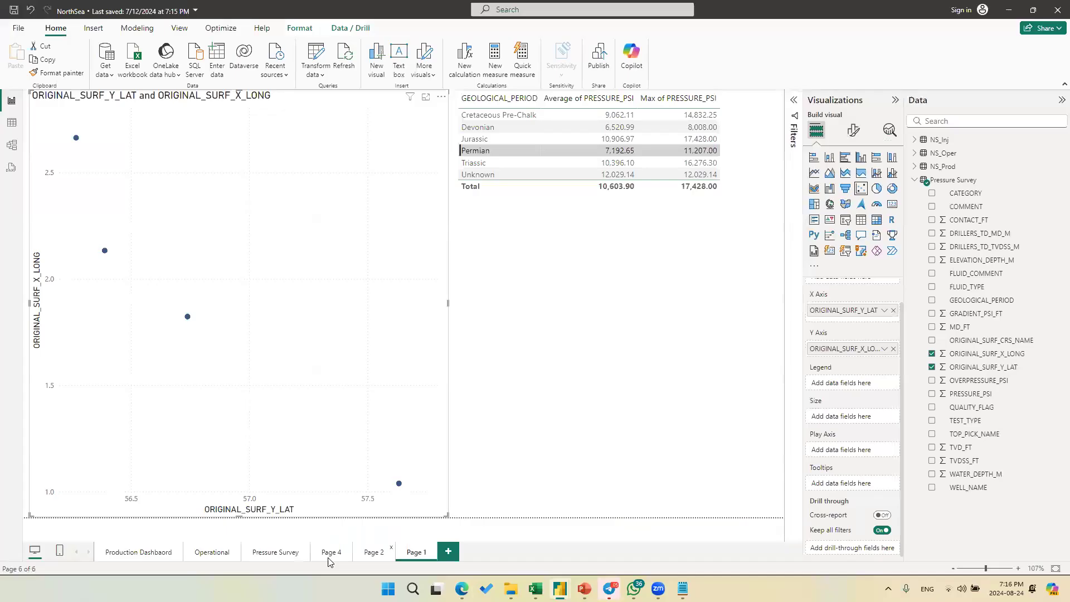
- After checking the Pressure Survey page and Page 1, add a new report page with an enlarged map visual on it
left_click(267, 556)
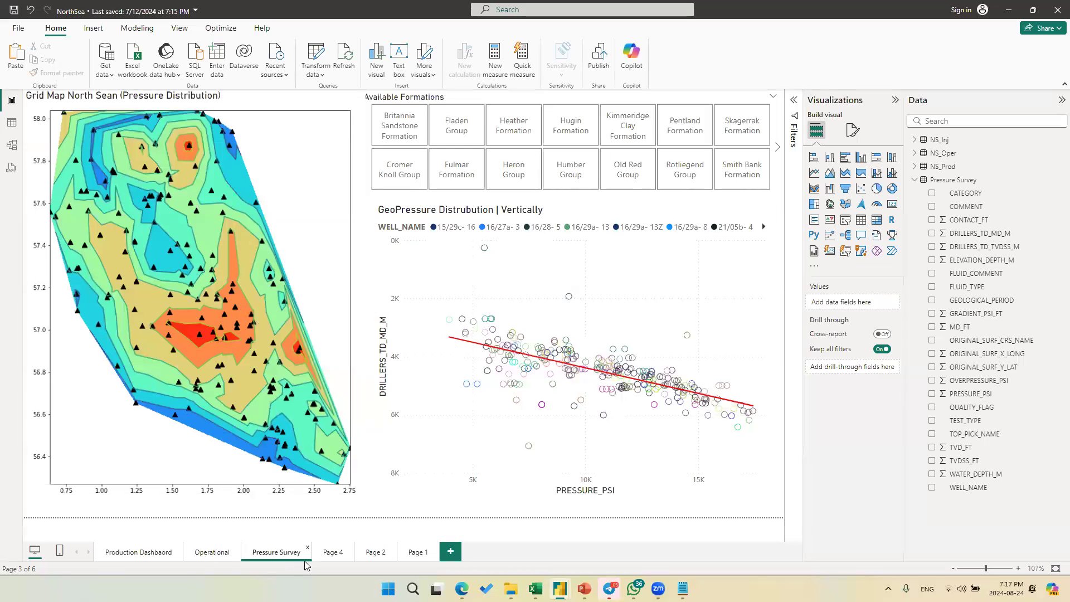
left_click(415, 553)
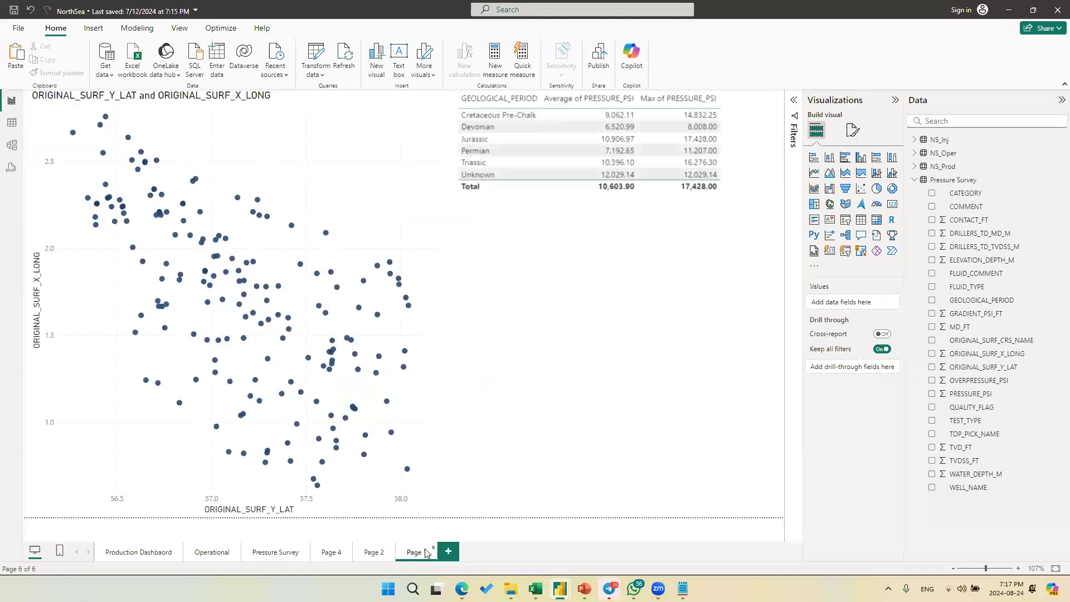
left_click(454, 555)
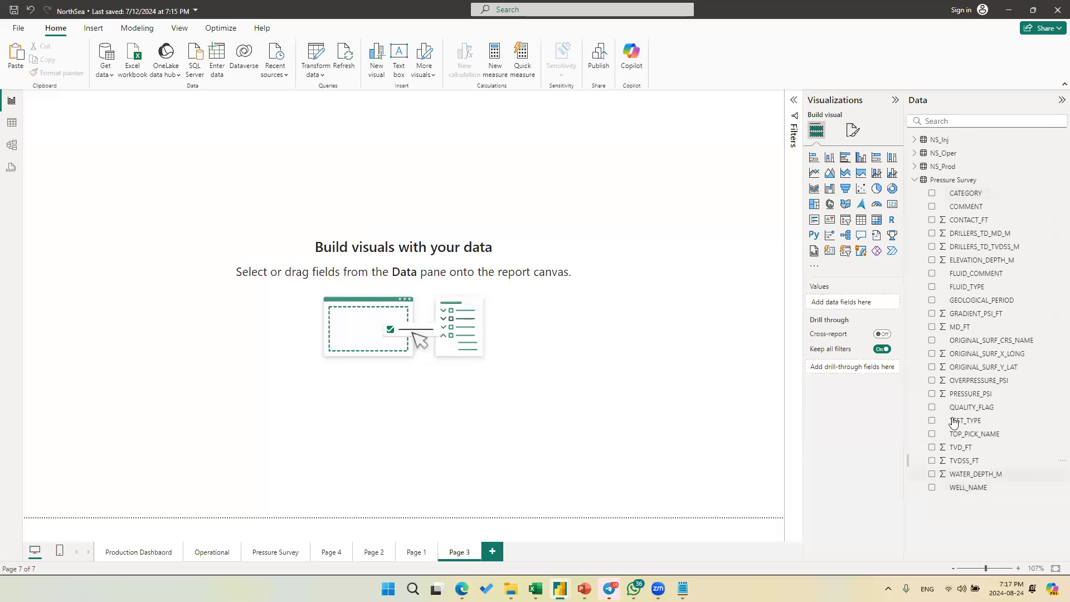
left_click(830, 205)
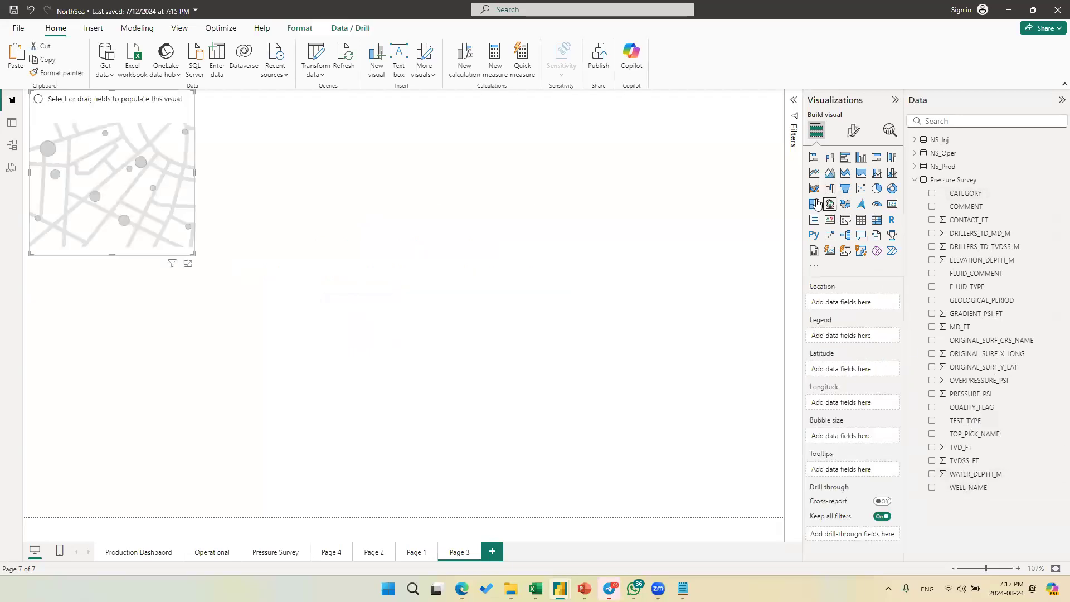
left_click_drag(294, 326, 607, 521)
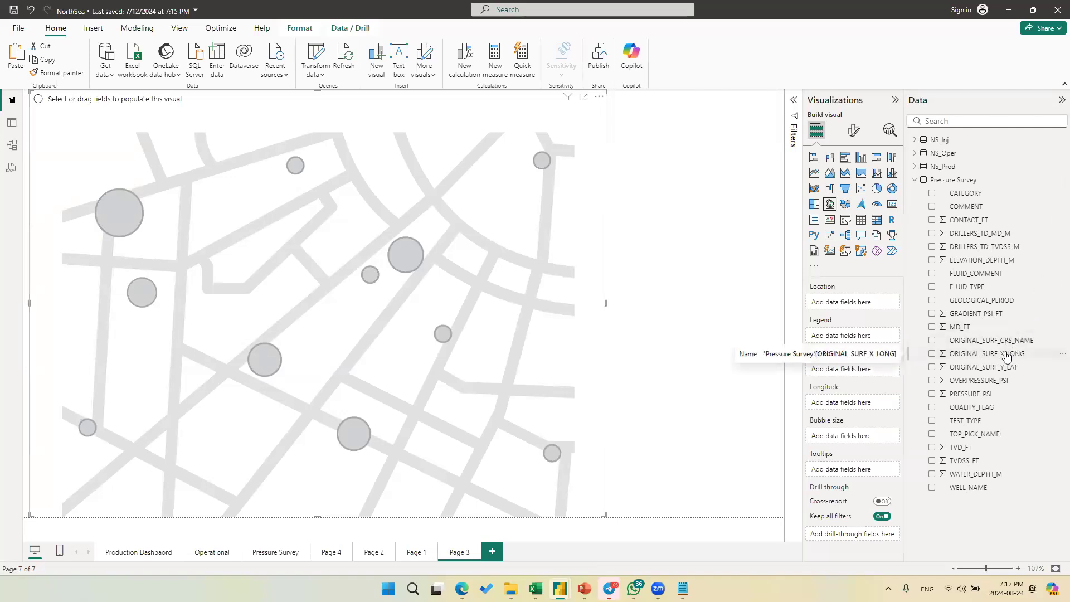
- Assign PRESSURE_PSI to the map's bubble size, ORIGINAL_SURF_X_LONG to its longitude and ORIGINAL_SURF_Y_LAT to its latitude
left_click_drag(981, 394, 858, 438)
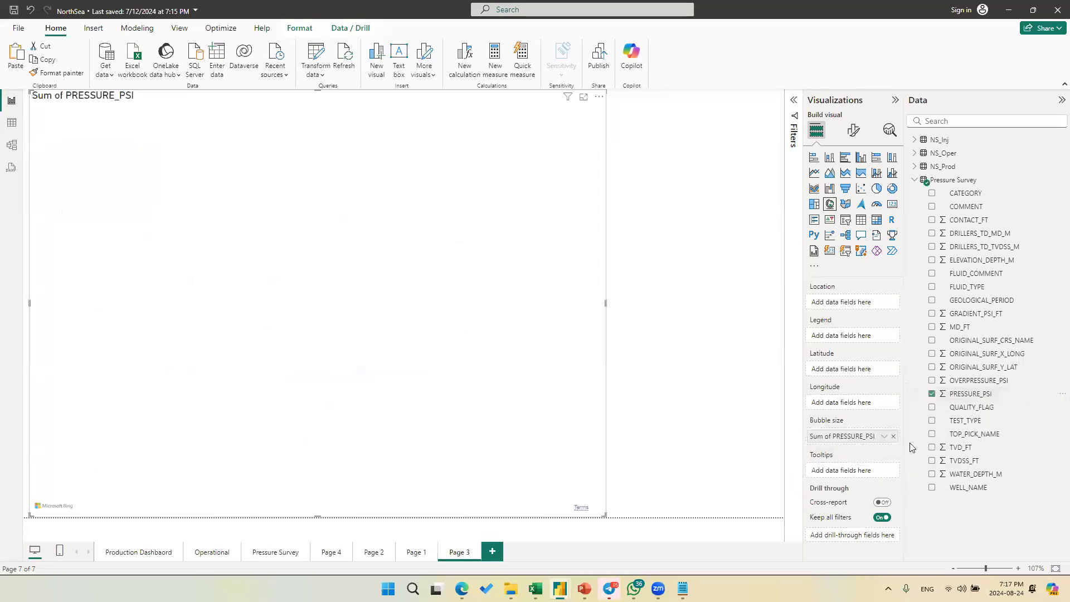
left_click_drag(1022, 356, 886, 402)
left_click_drag(983, 372, 840, 369)
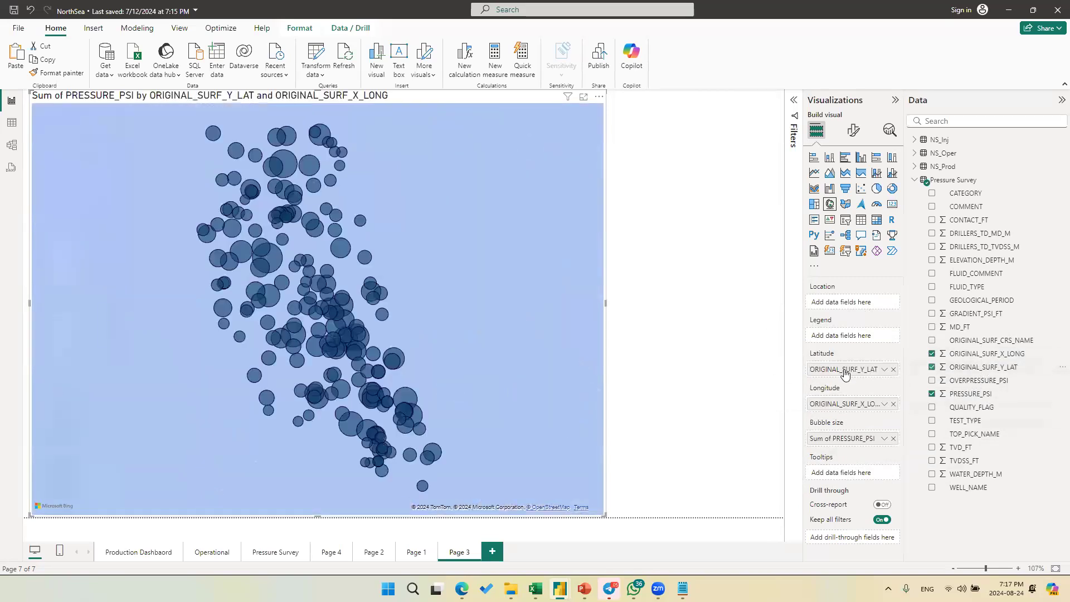
- Widen the map visual on the page and inspect the pressure bubbles against the surrounding North Sea coastlines
scroll(381, 227, "down", 3)
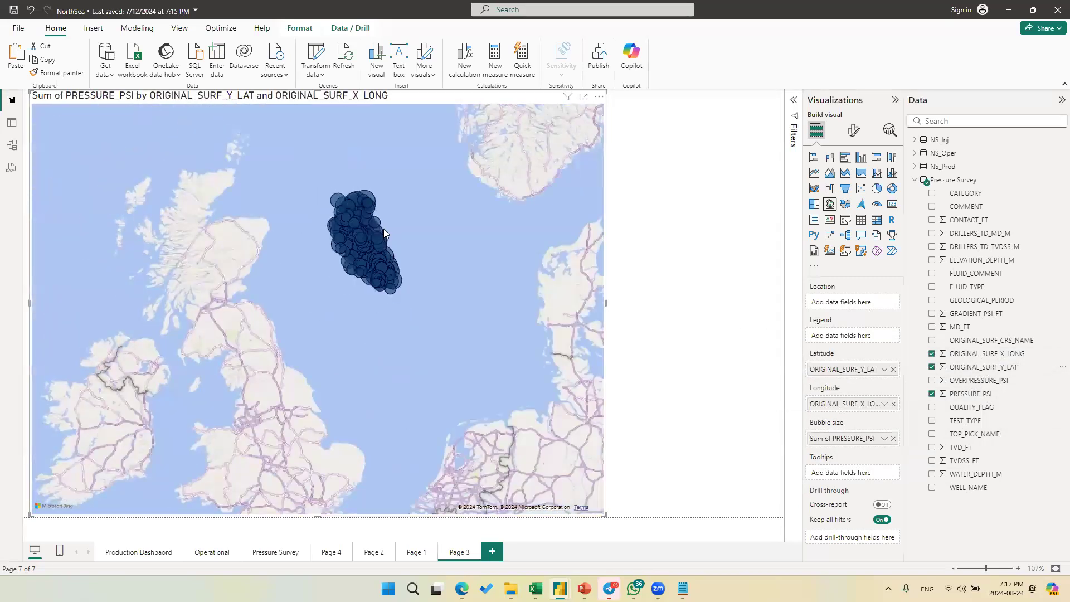
scroll(355, 254, "up", 5)
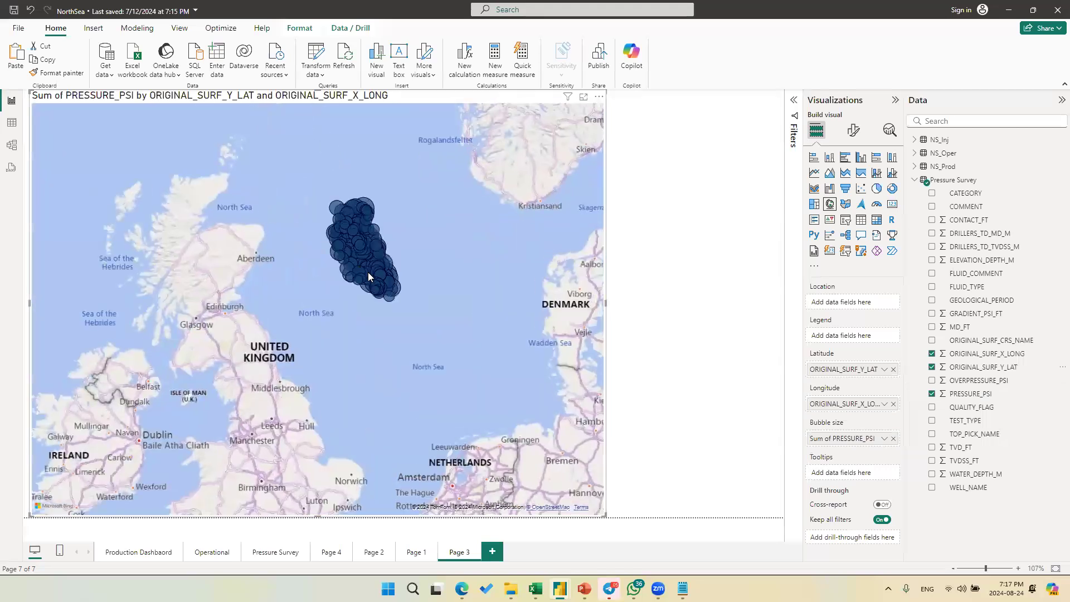
scroll(389, 293, "down", 3)
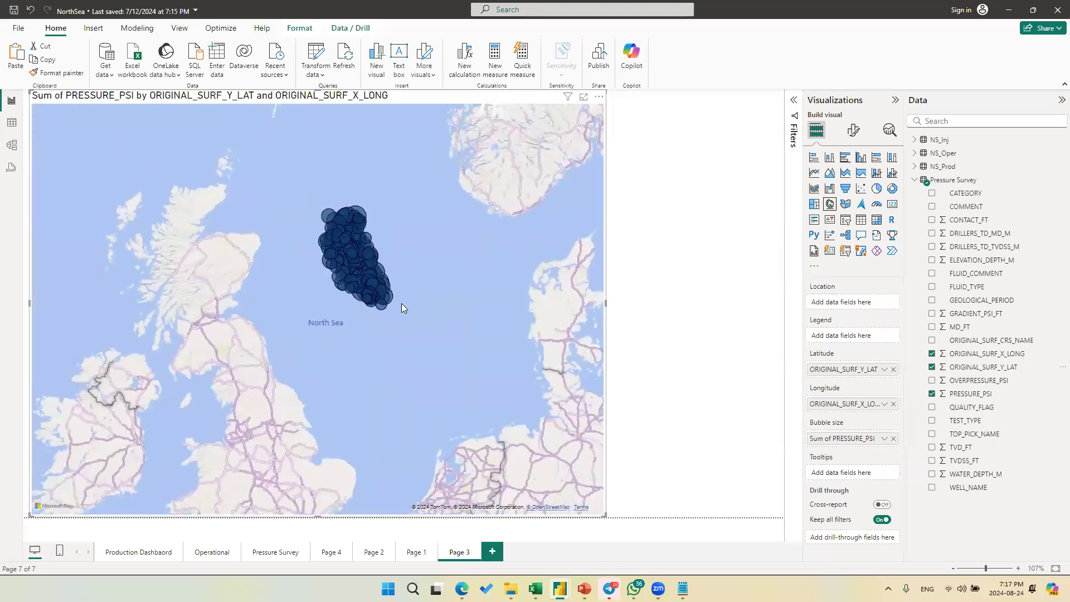
left_click_drag(606, 304, 685, 304)
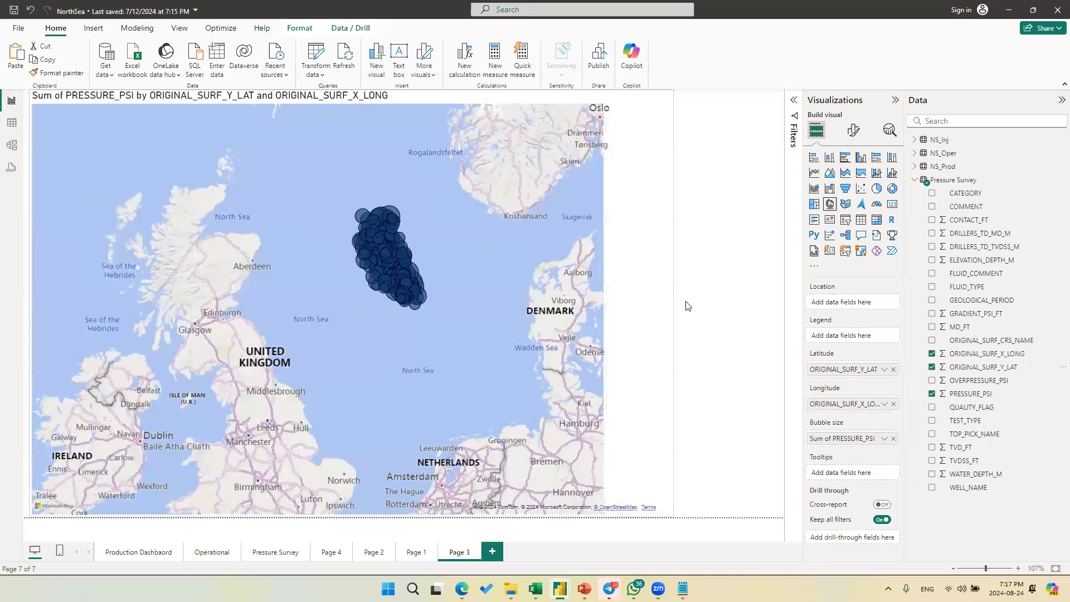
scroll(411, 318, "up", 5)
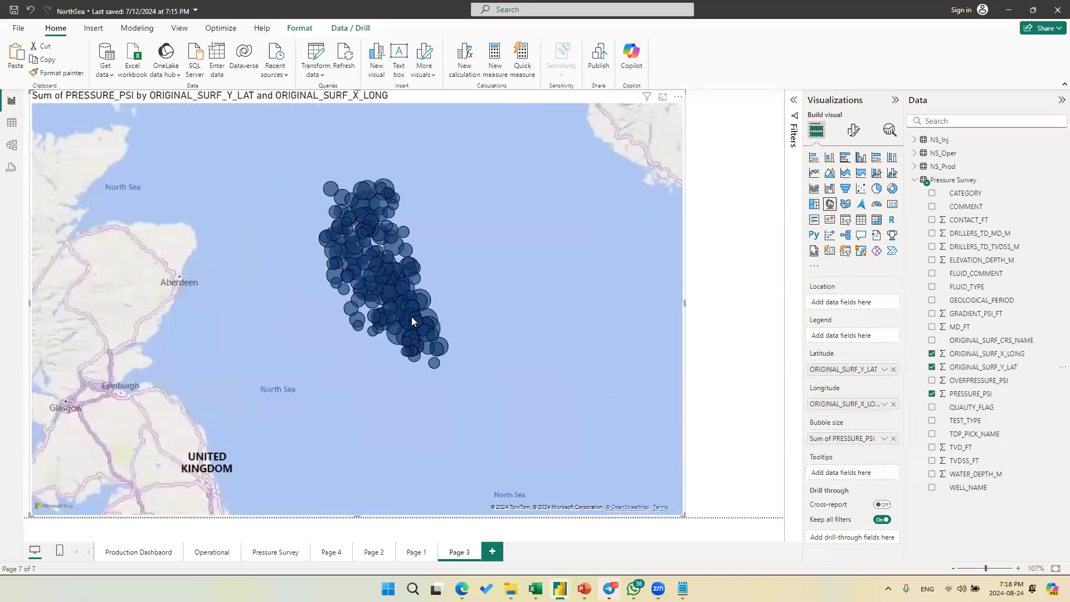
scroll(371, 284, "down", 2)
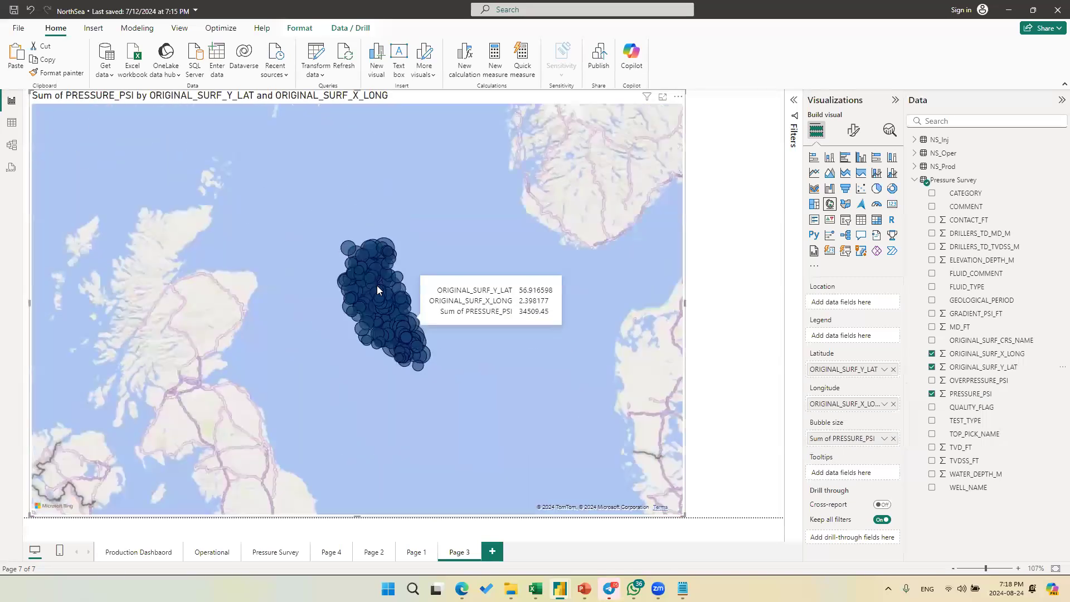
scroll(379, 285, "down", 3)
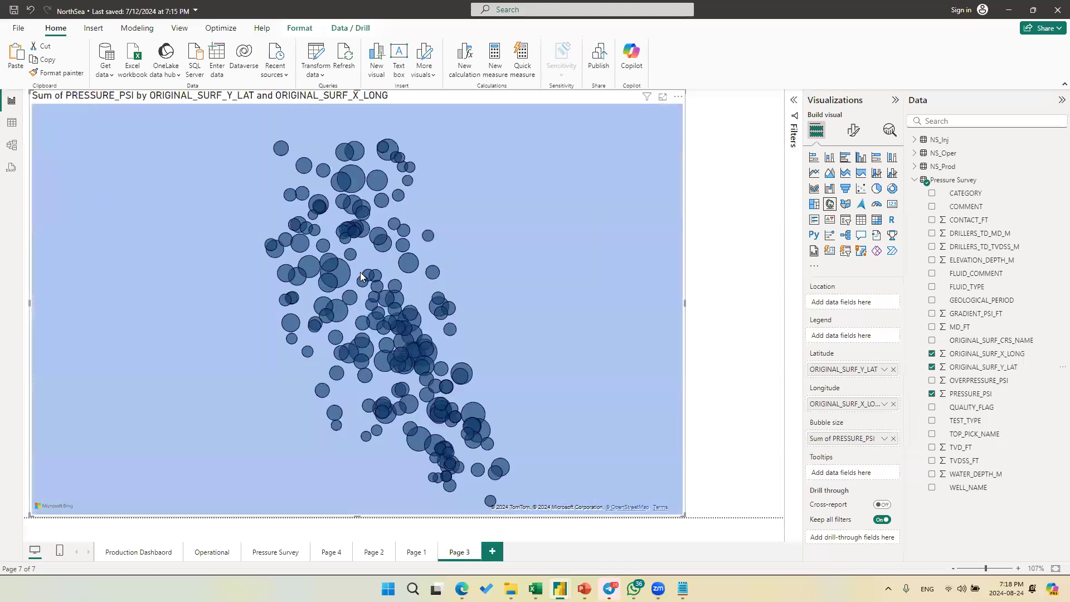
scroll(360, 275, "down", 3)
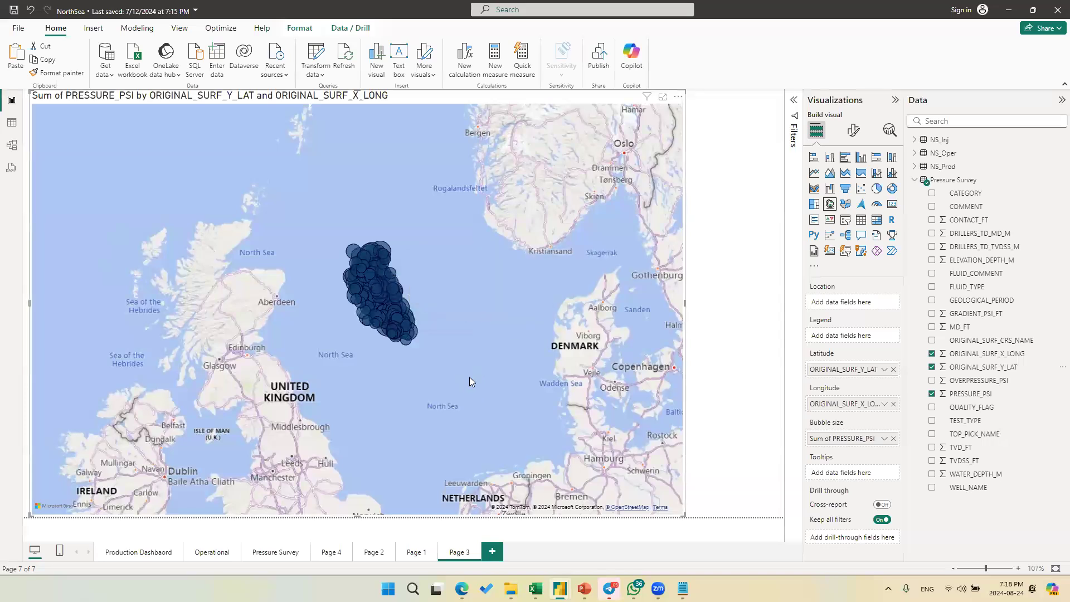
- Turn on the heat map for the pressure map and show its color settings
left_click(853, 130)
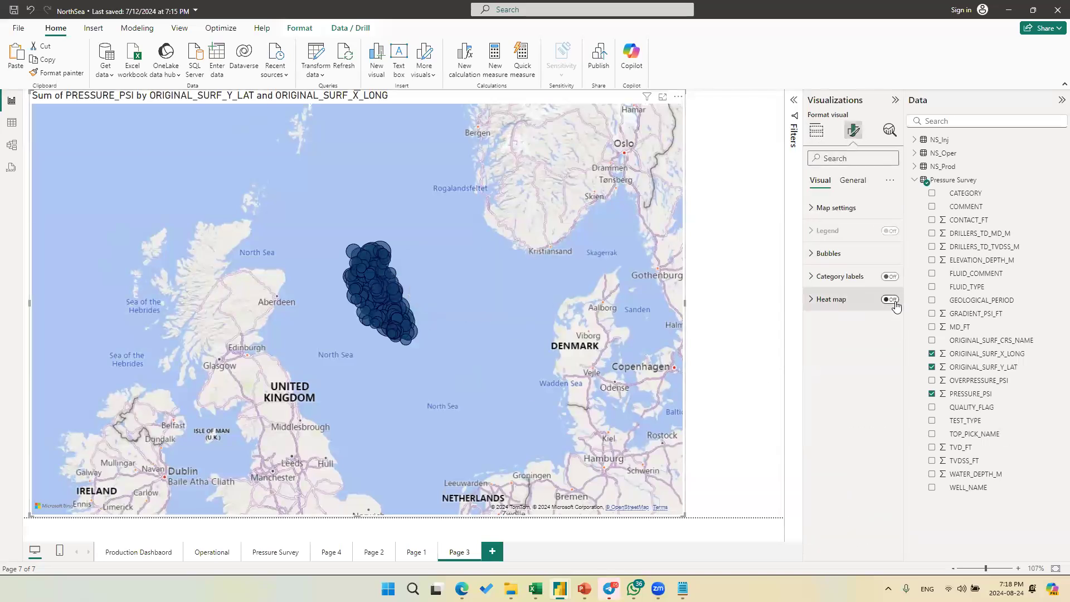
left_click(890, 301)
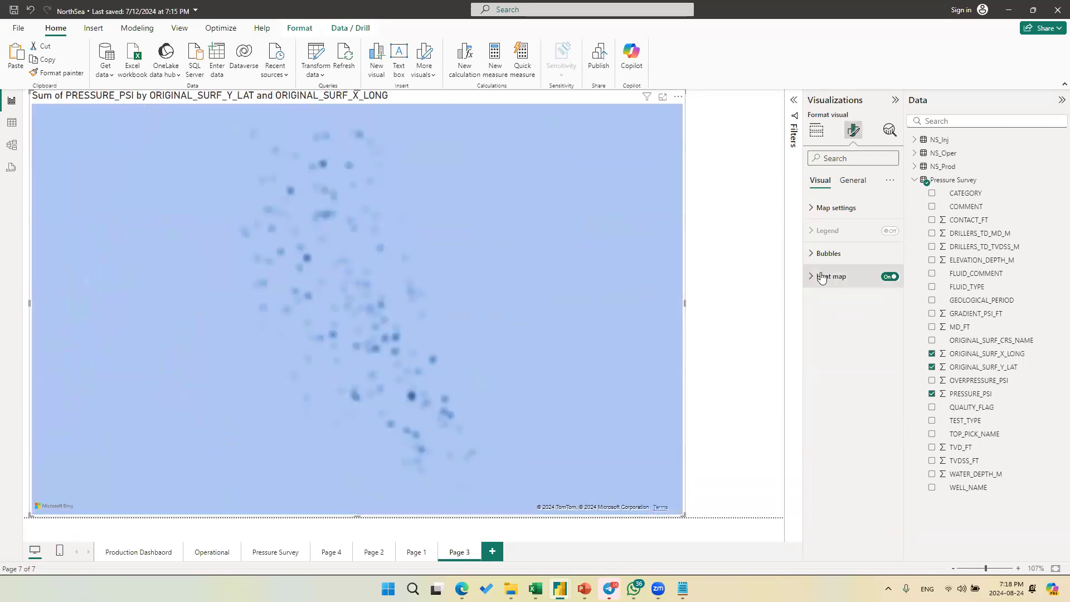
left_click(821, 276)
scroll(430, 341, "down", 2)
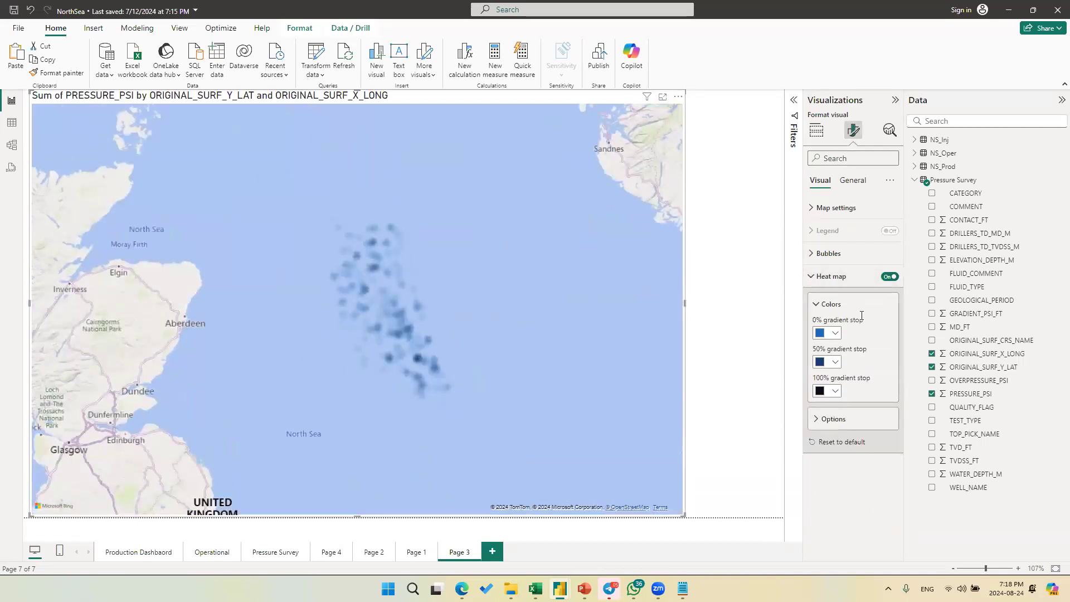
- Try yellow for the heat map's 0% gradient stop
left_click(834, 334)
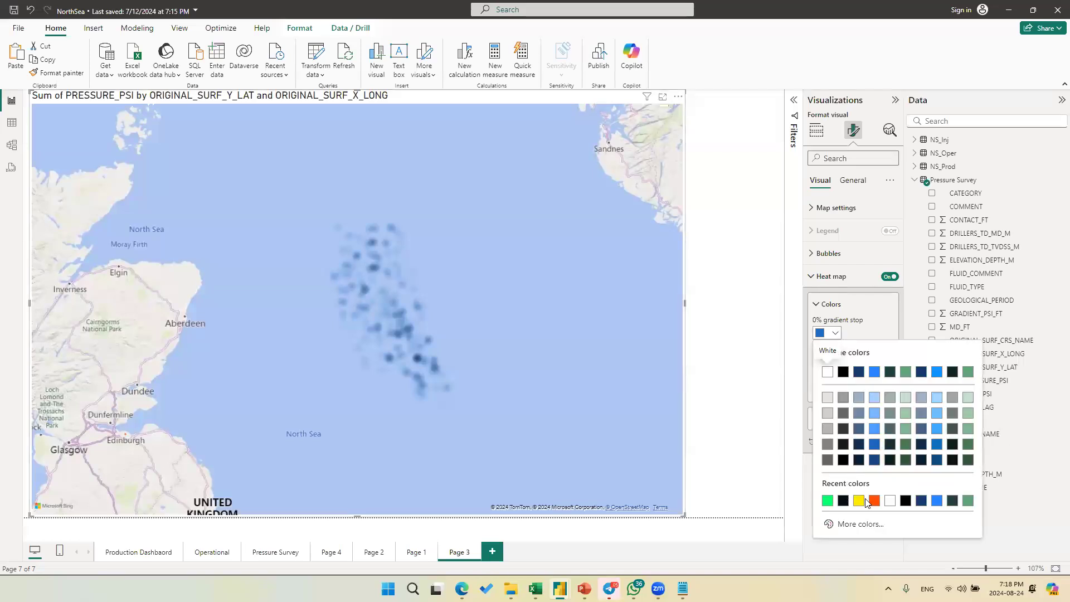
left_click(859, 501)
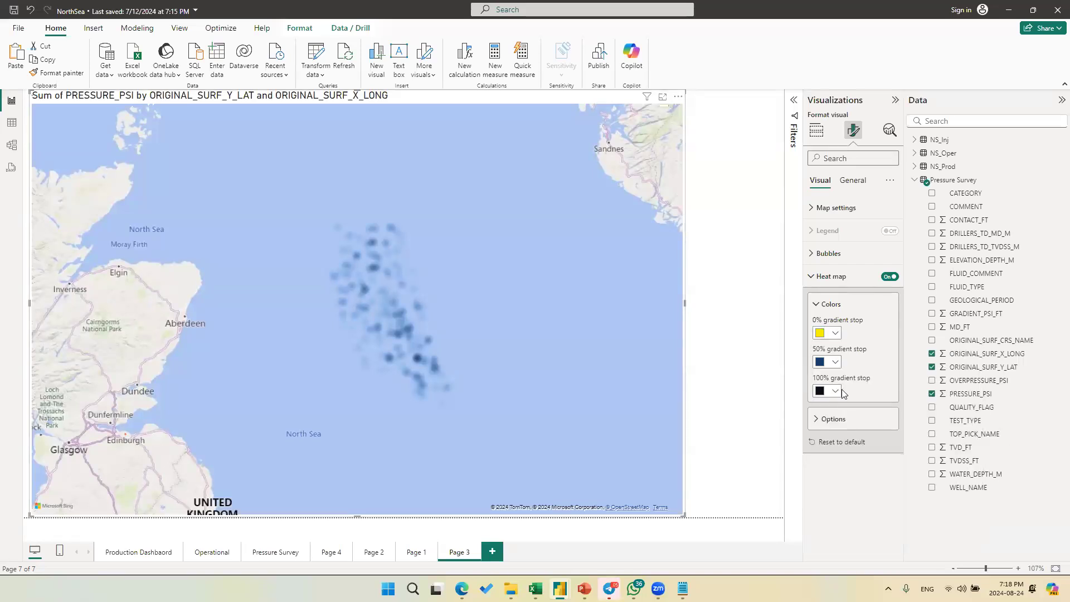
left_click(834, 362)
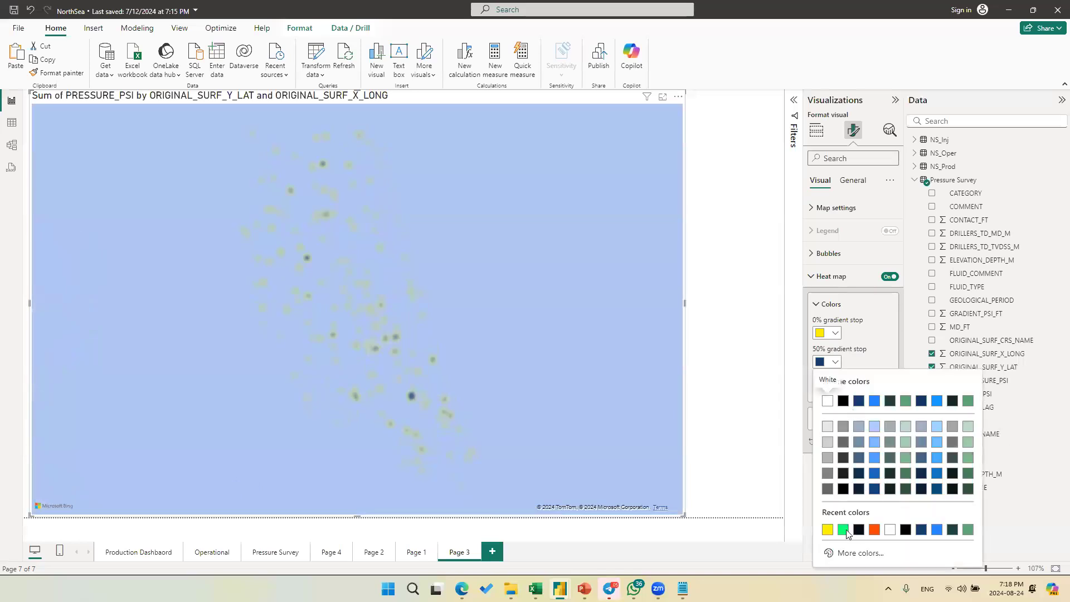
- Set the heat map's gradient stops to orange-red #FF4D00 at 0%, yellow at 50% and bright green at 100%
left_click(828, 333)
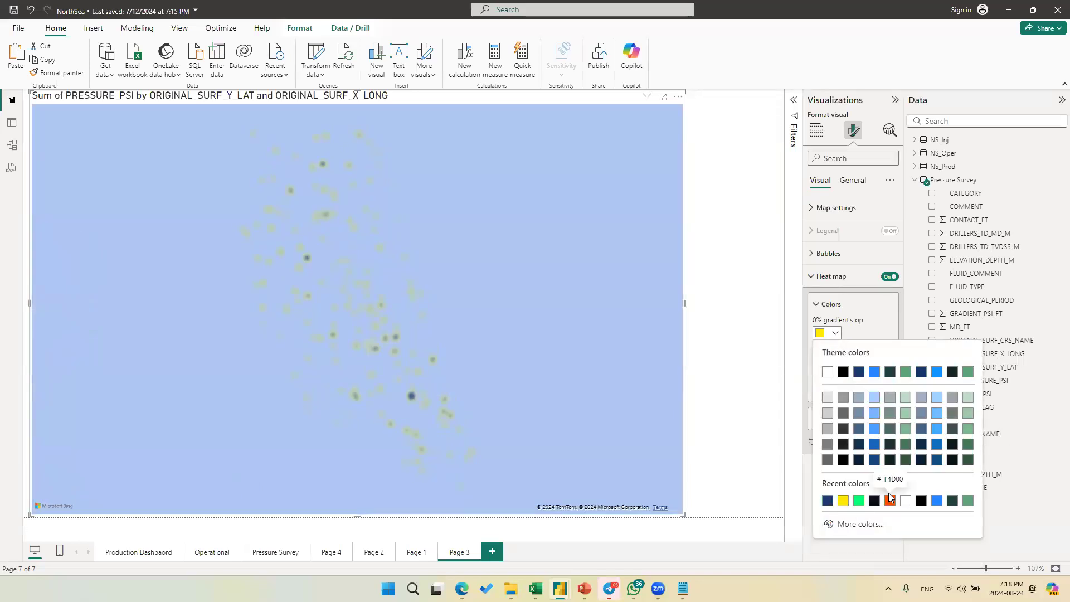
left_click(889, 500)
left_click(835, 363)
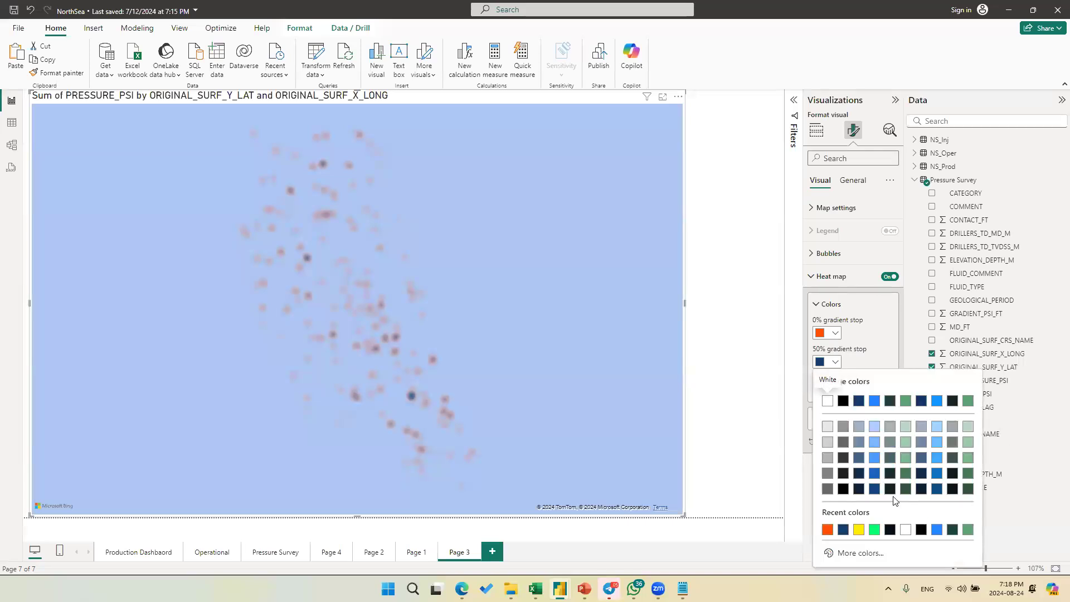
left_click(857, 529)
left_click(834, 392)
left_click(873, 343)
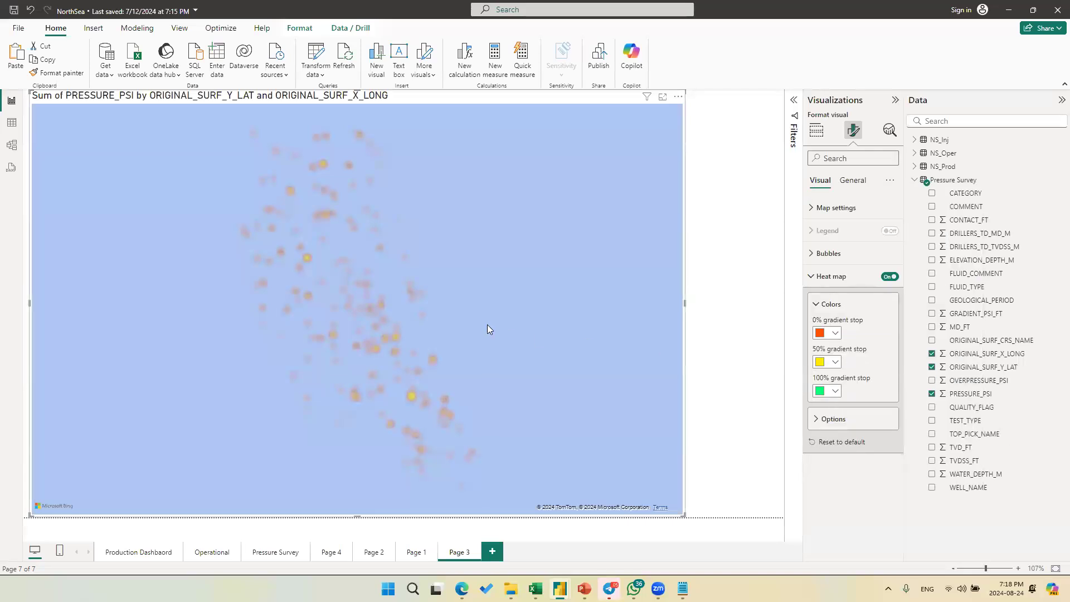
- Examine the recolored pressure heat map between the United Kingdom, Norway and Denmark at several scales
scroll(452, 360, "down", 5)
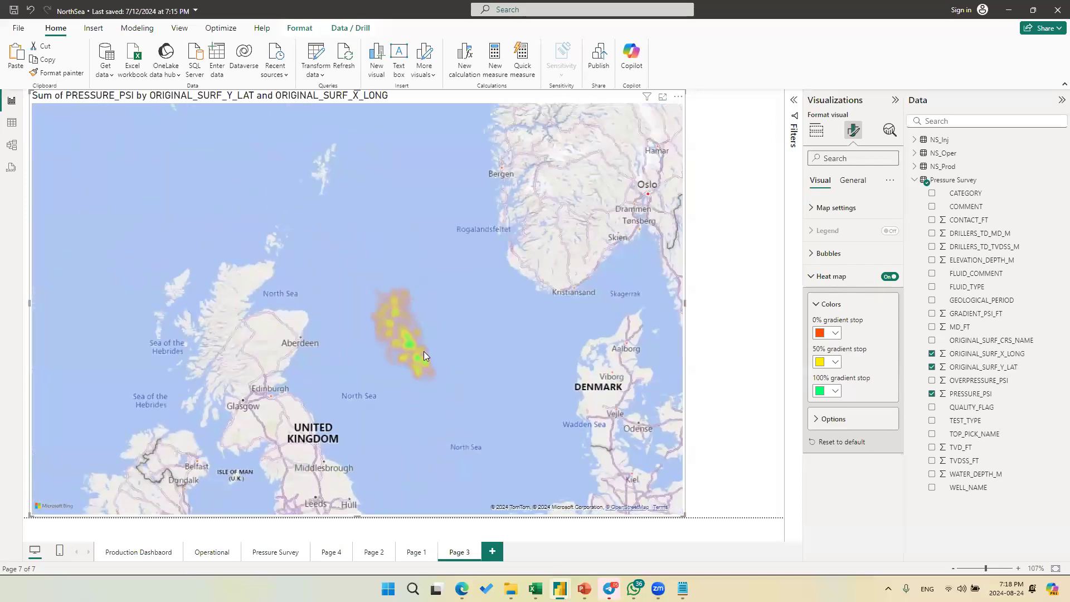
scroll(422, 344, "down", 3)
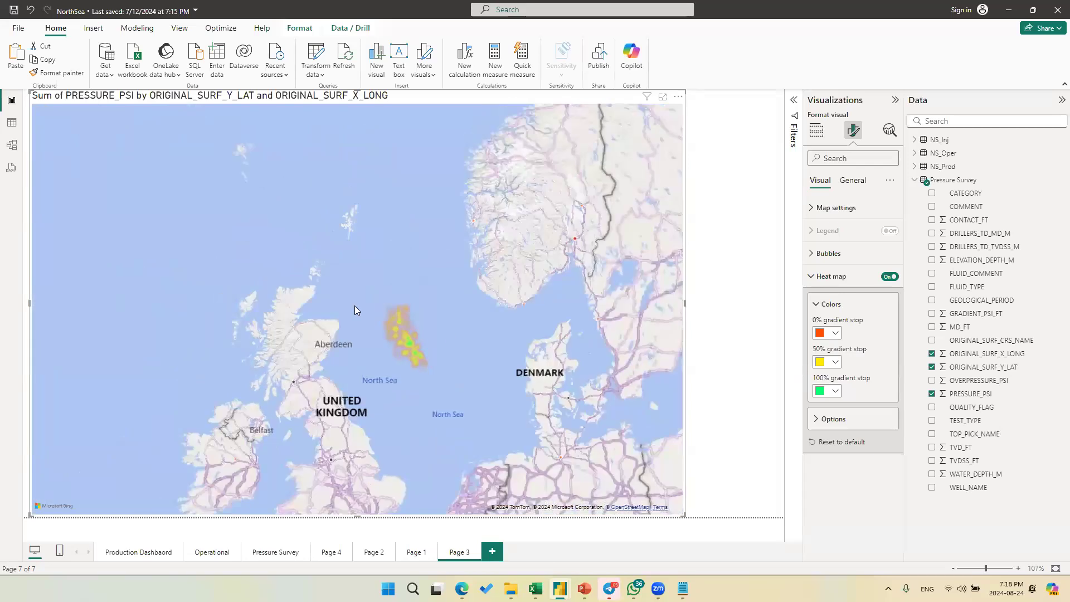
scroll(402, 323, "up", 4)
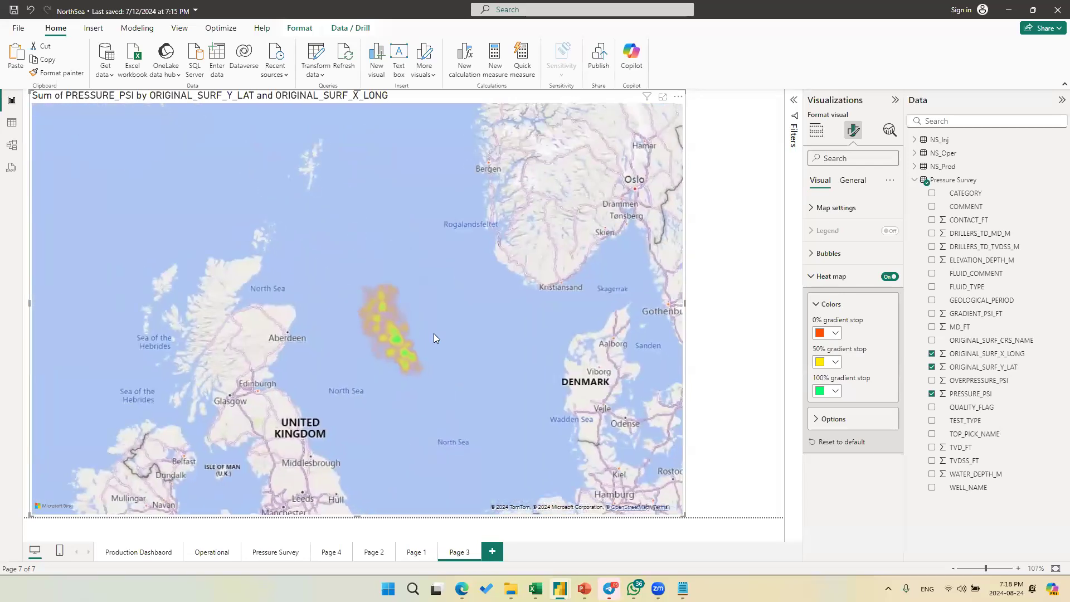
scroll(393, 324, "up", 2)
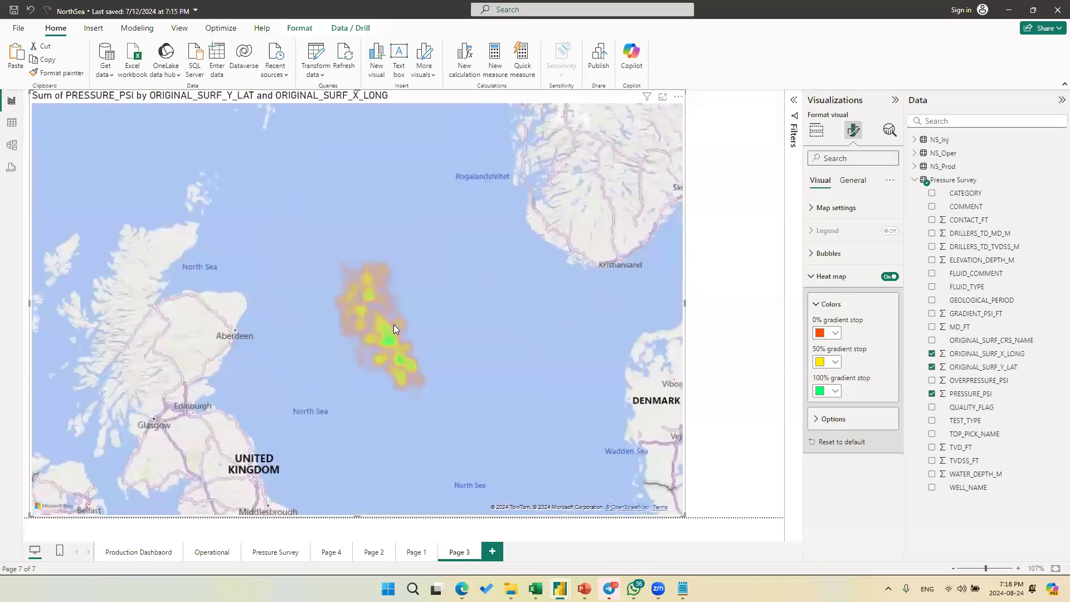
scroll(393, 324, "down", 2)
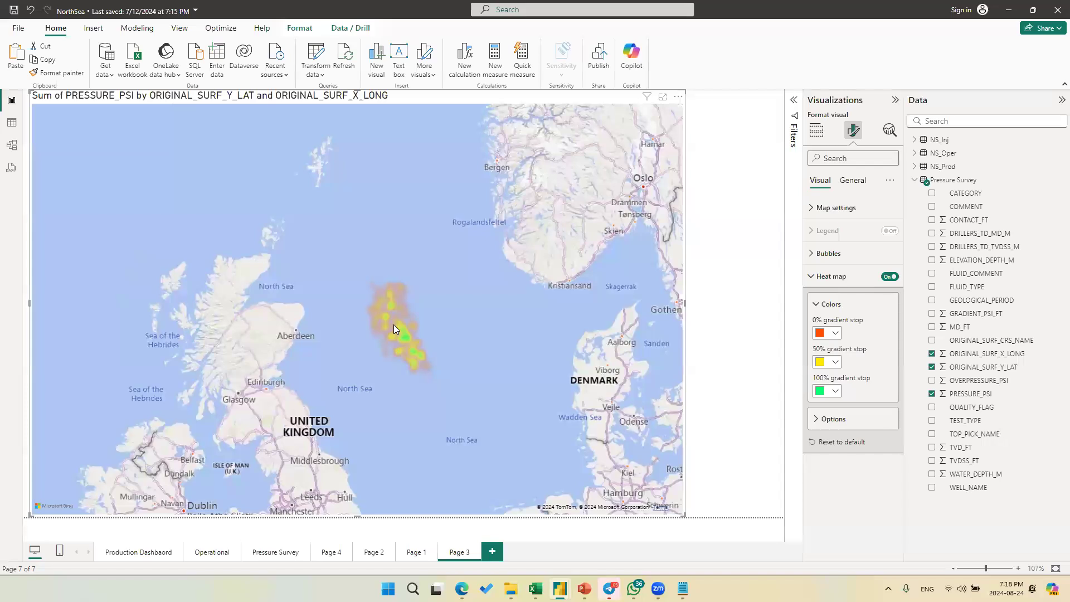
left_click_drag(393, 324, 351, 322)
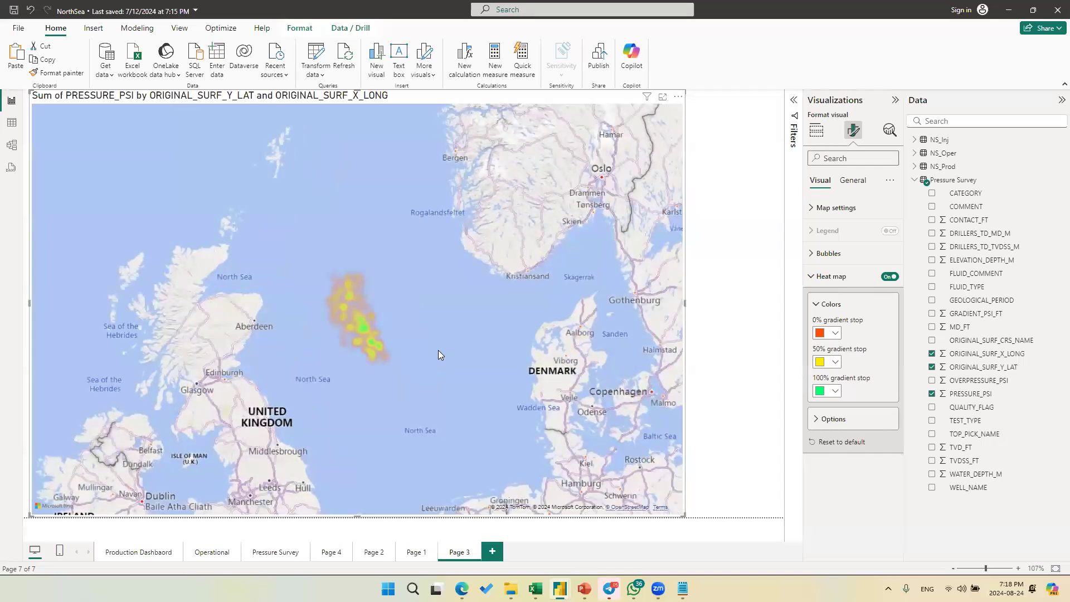
scroll(367, 337, "down", 2)
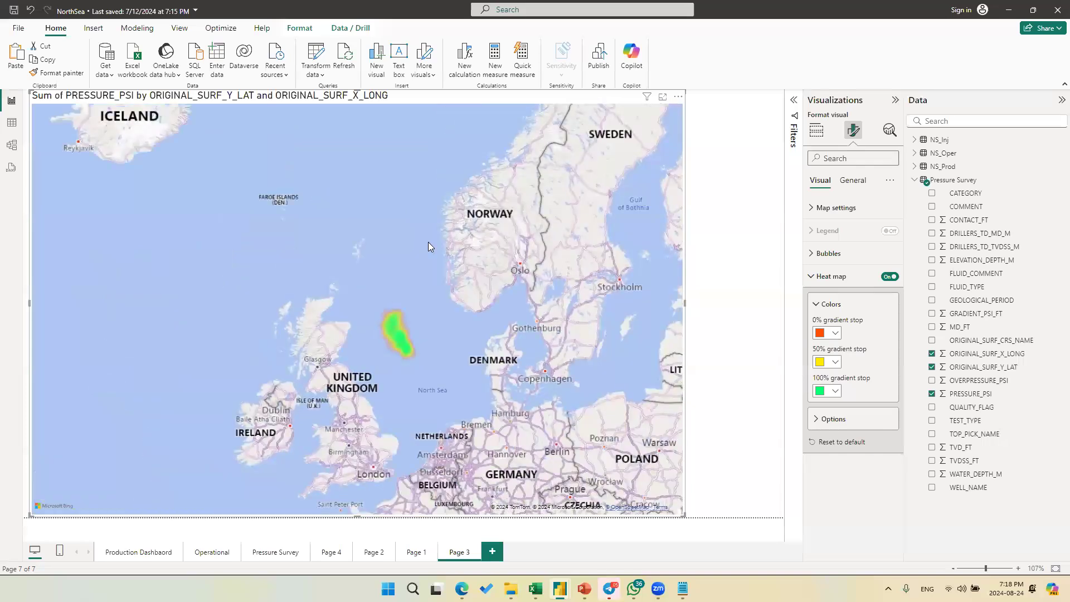
scroll(428, 247, "up", 2)
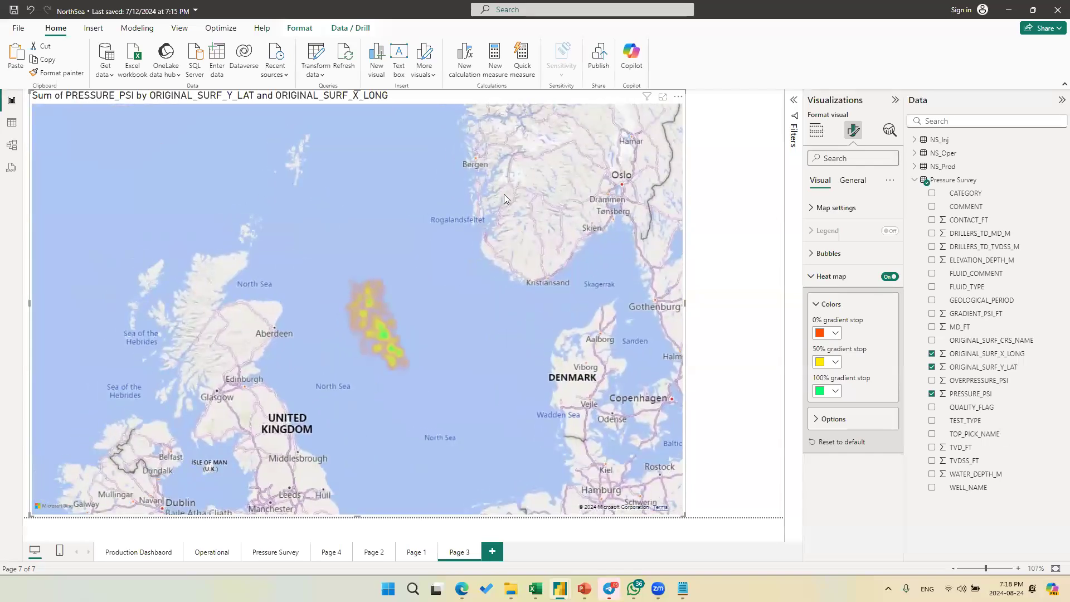
- Change the map style to Aerial and check the pressure heat map on the satellite background
left_click(832, 207)
left_click(856, 265)
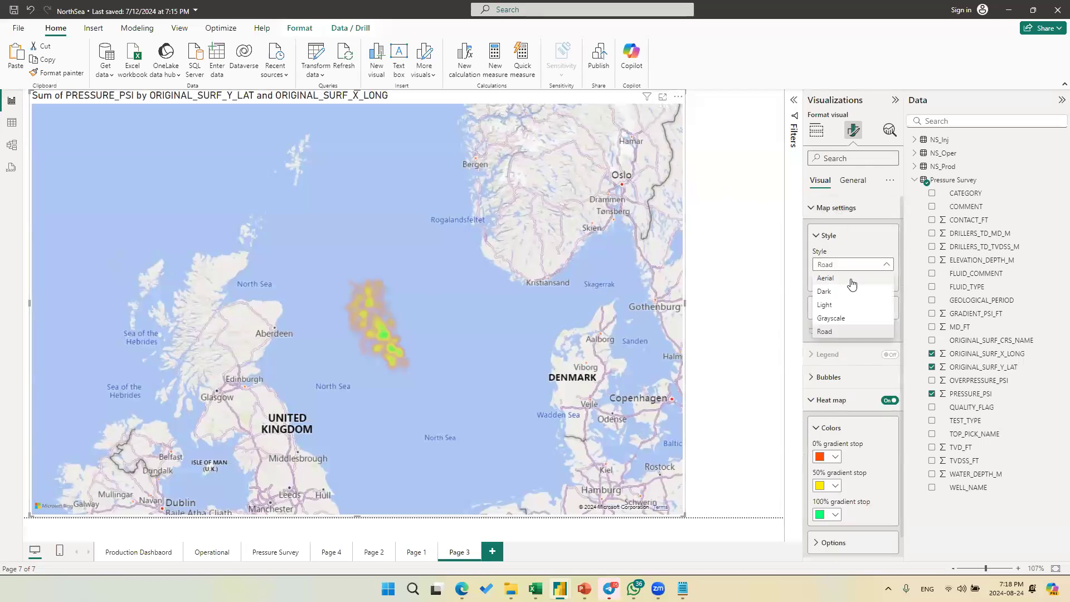
left_click(825, 278)
scroll(401, 315, "up", 3)
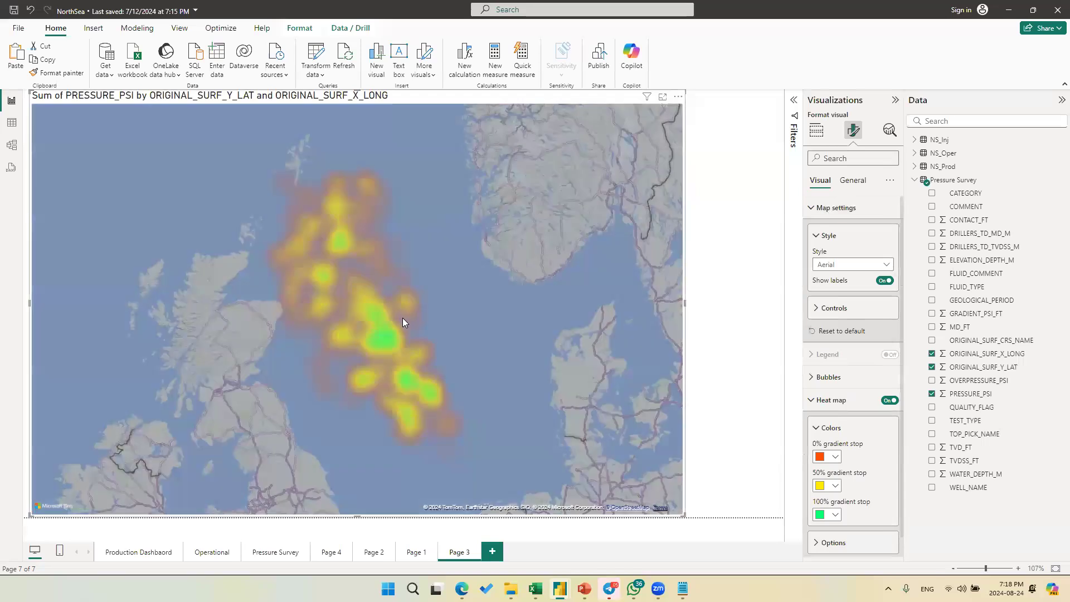
scroll(405, 319, "down", 5)
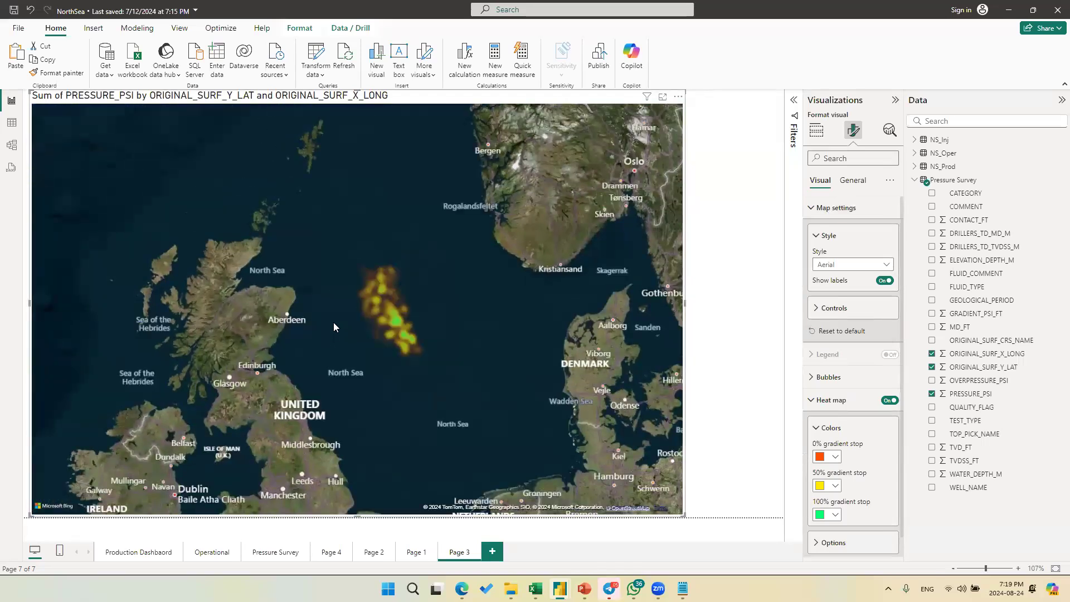
- Narrow the pressure heat map to free space beside it on Page 3
scroll(290, 279, "down", 3)
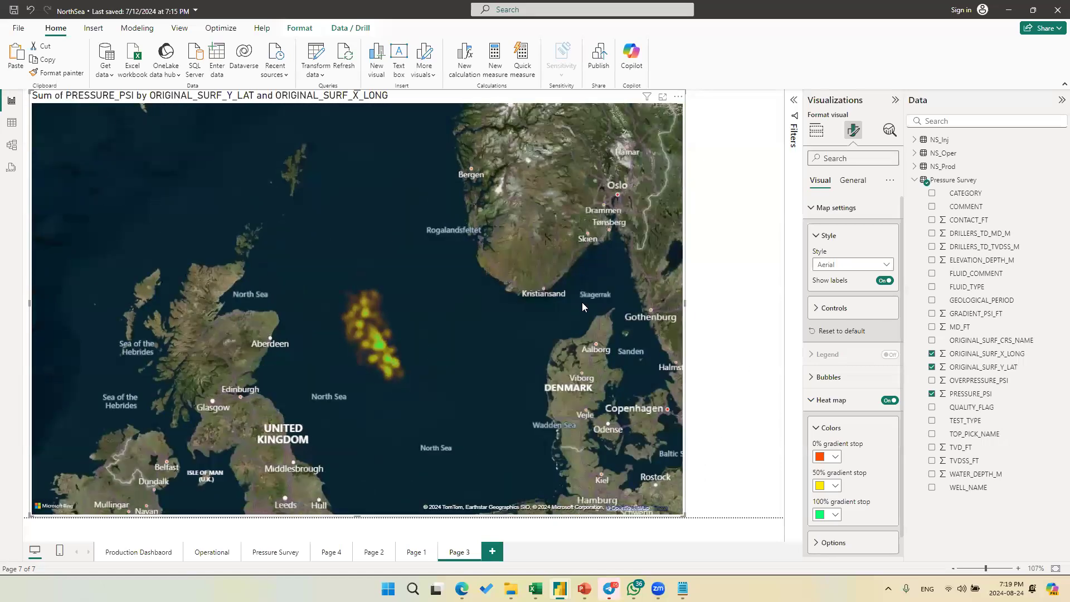
left_click_drag(546, 346, 504, 302)
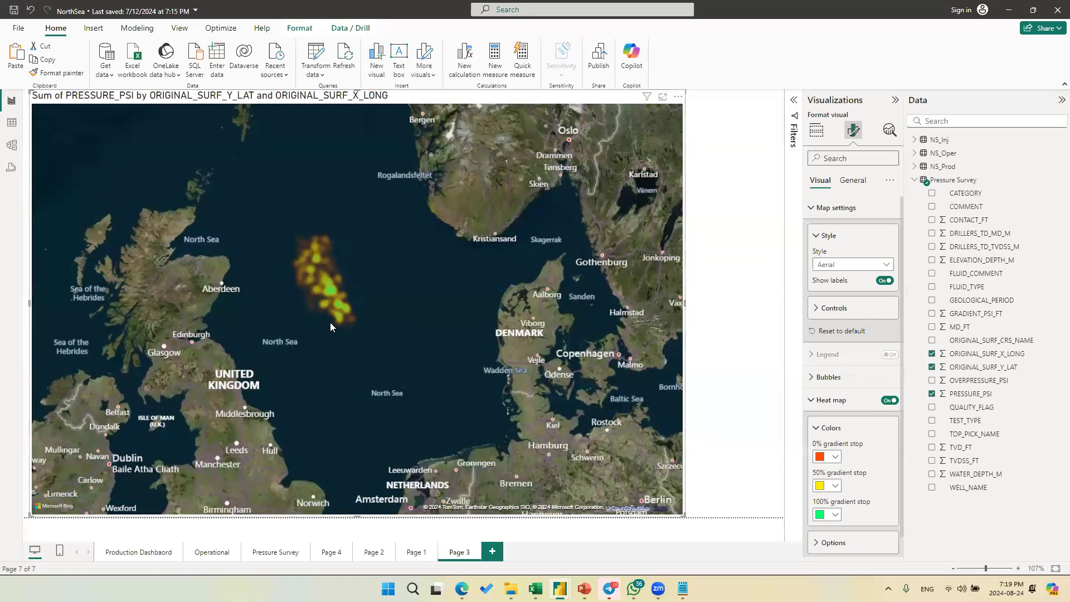
key("ctrl+z")
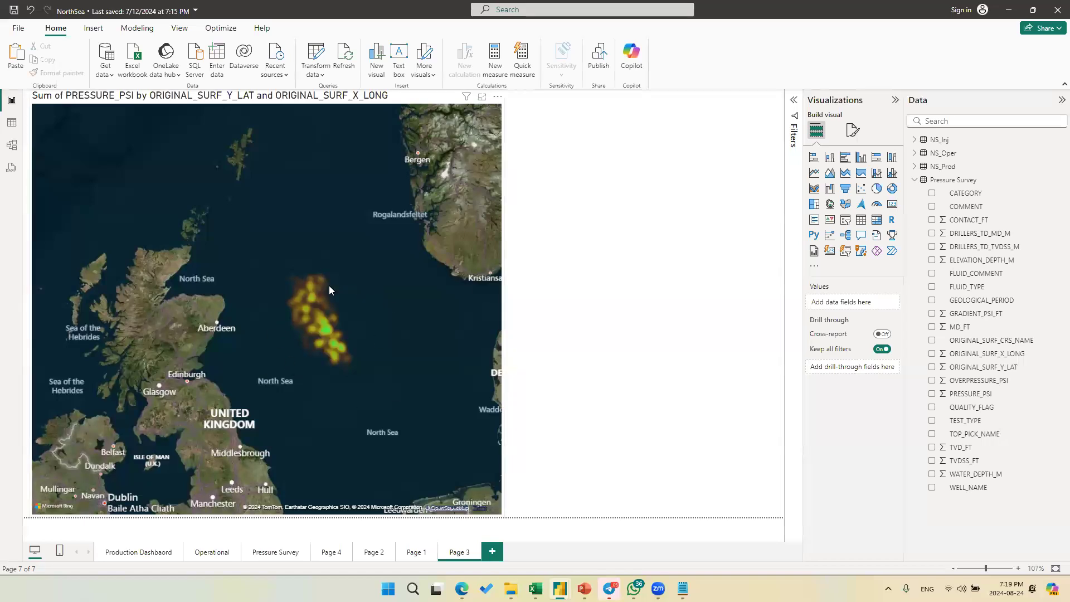
- Add a table beside the heat map listing GEOLOGICAL_PERIOD from Pressure Survey and widen its column
left_click(861, 220)
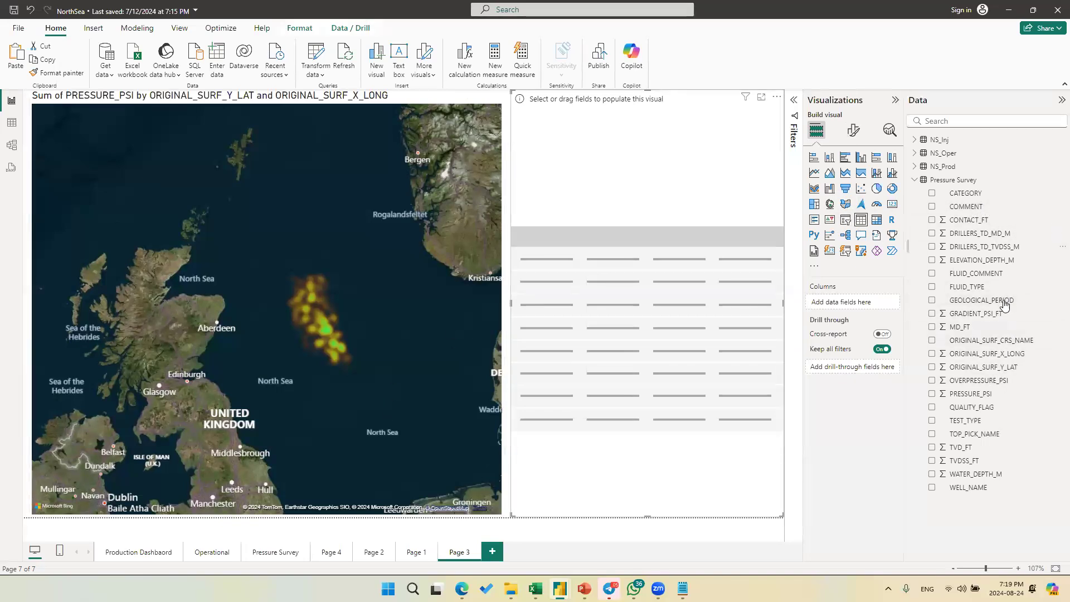
left_click_drag(997, 304, 601, 227)
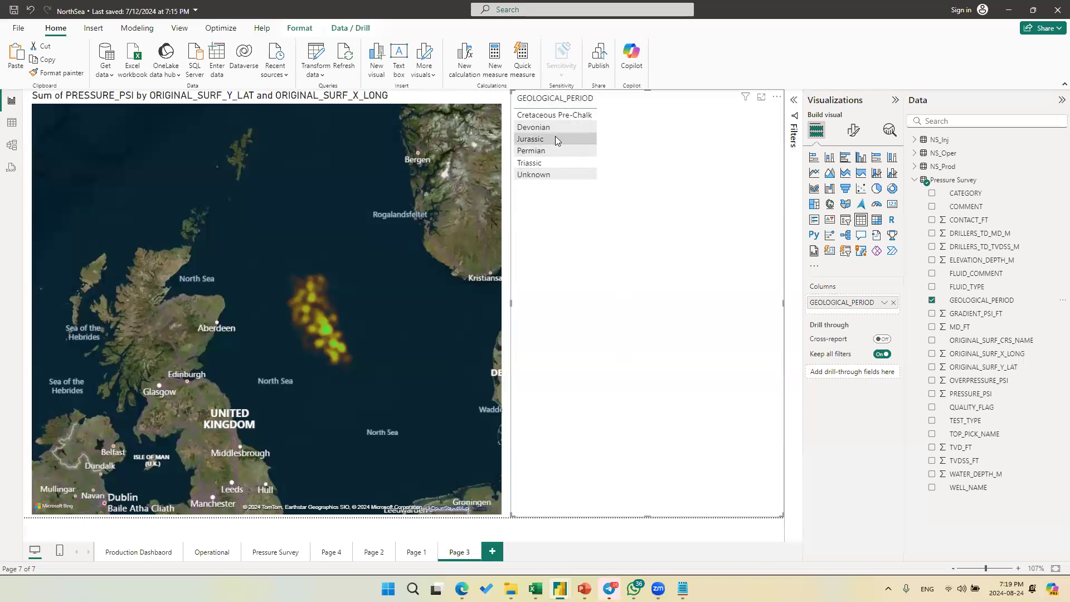
left_click(528, 176)
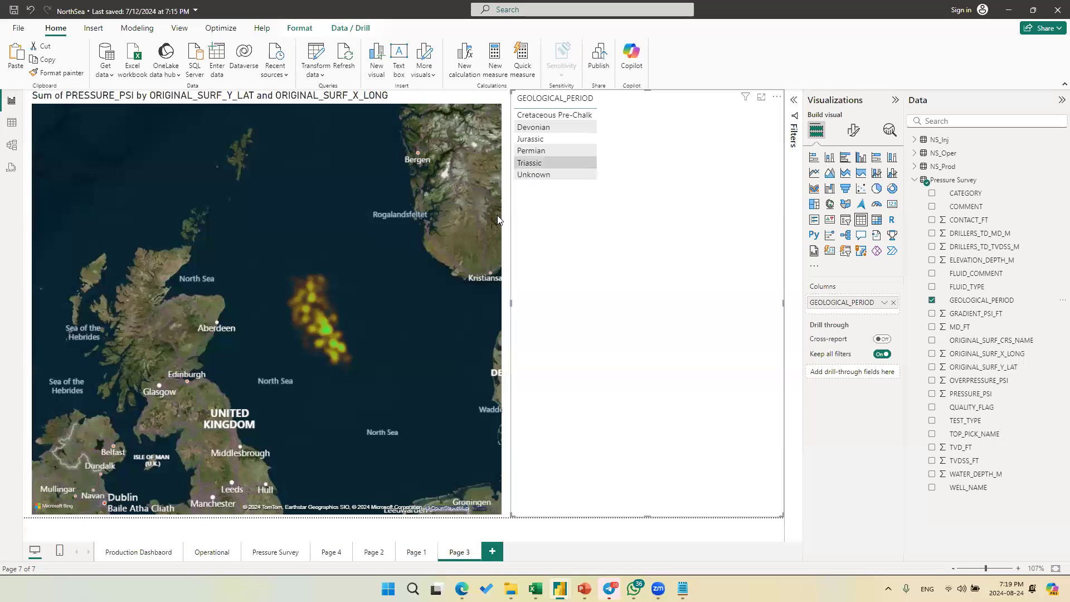
left_click(327, 336)
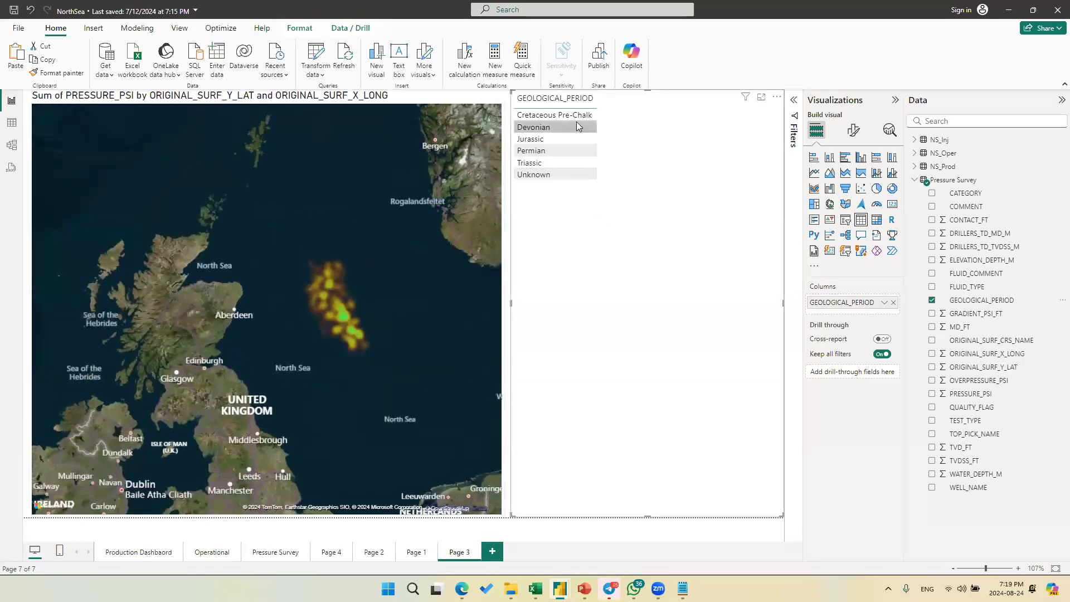
left_click_drag(597, 99, 633, 101)
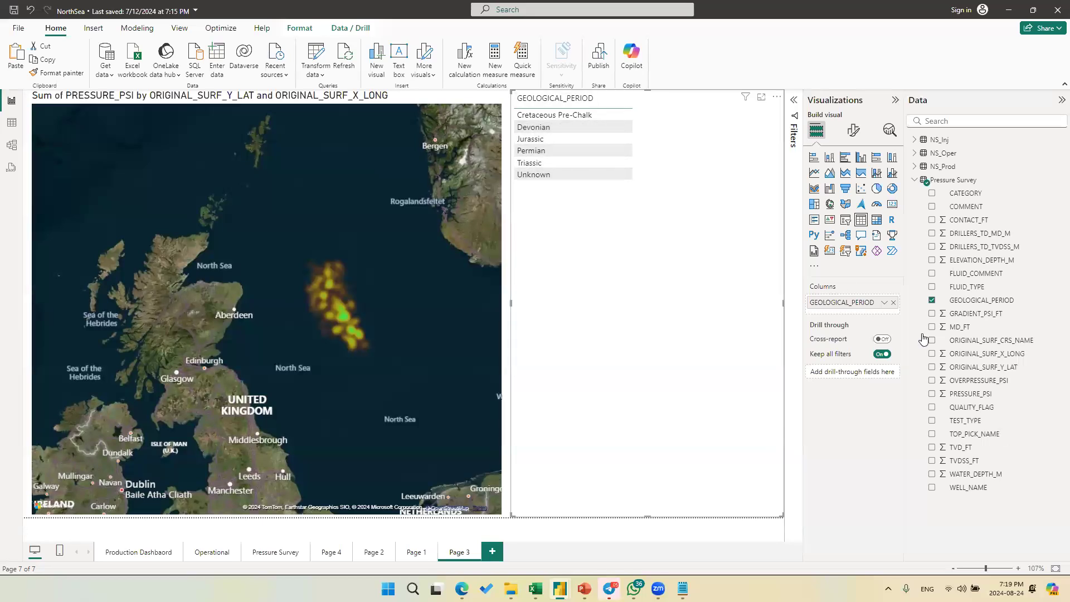
- Add PRESSURE_PSI to the geological period table, summarize it as Average and adjust the column widths
left_click_drag(981, 398, 675, 100)
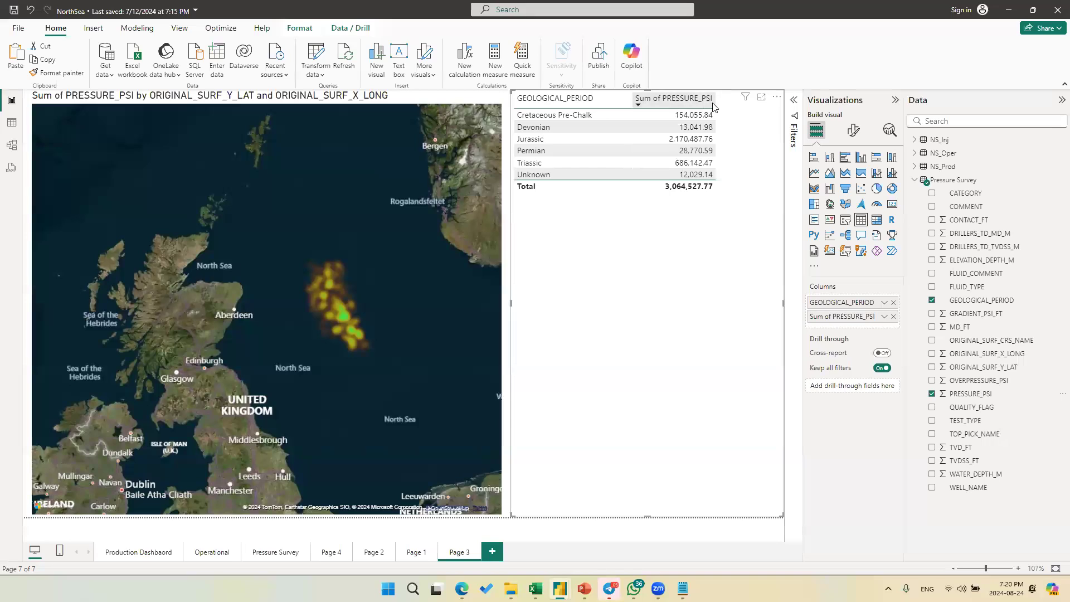
left_click_drag(630, 99, 606, 99)
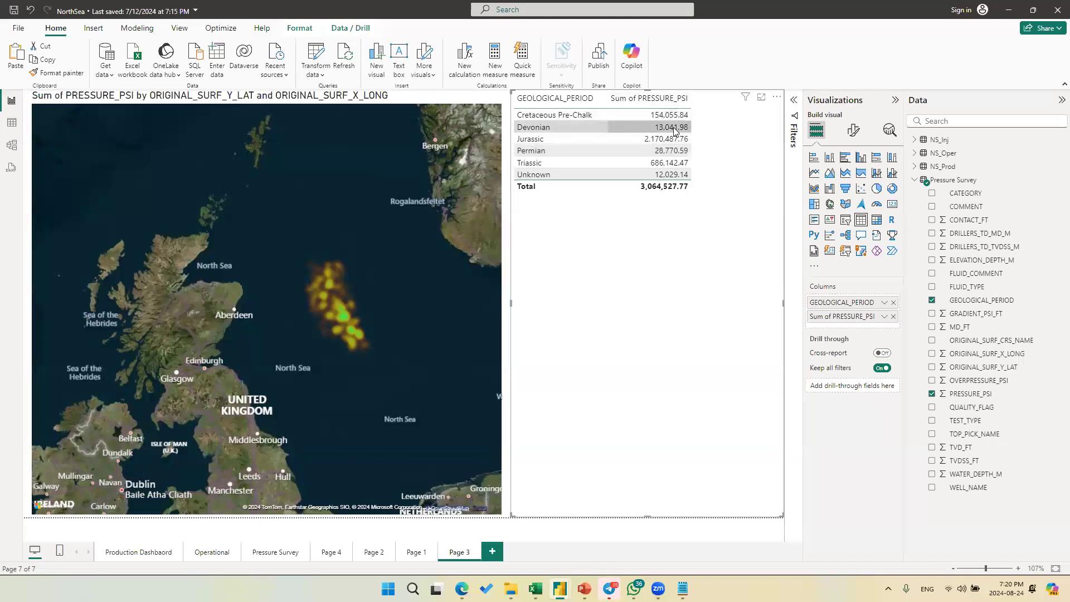
left_click(885, 317)
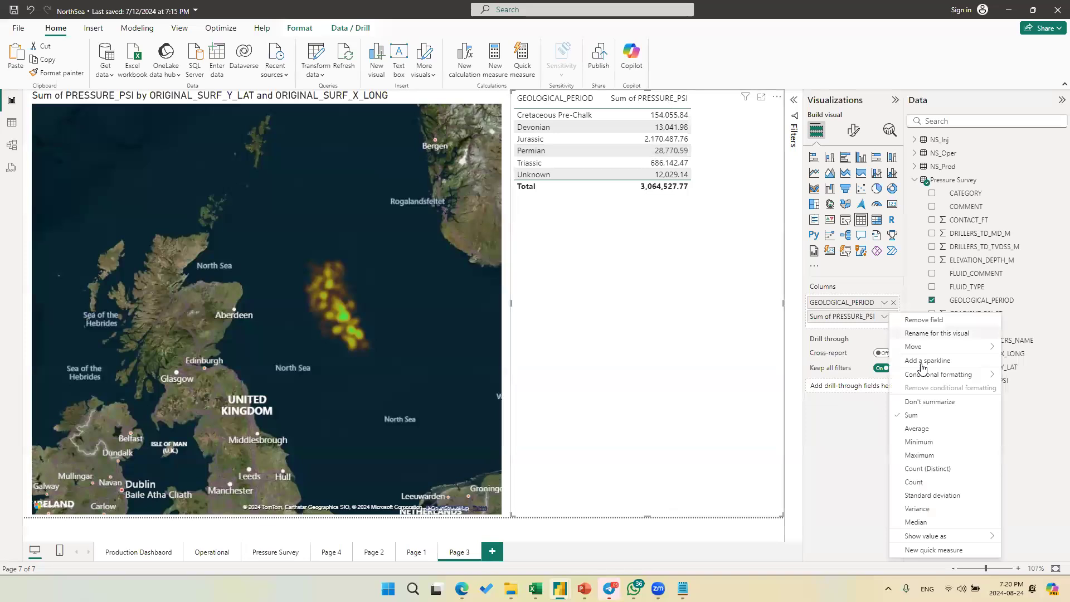
left_click(927, 428)
mouse_move(705, 103)
left_mouse_down()
mouse_move(688, 103)
mouse_move(712, 103)
left_mouse_up()
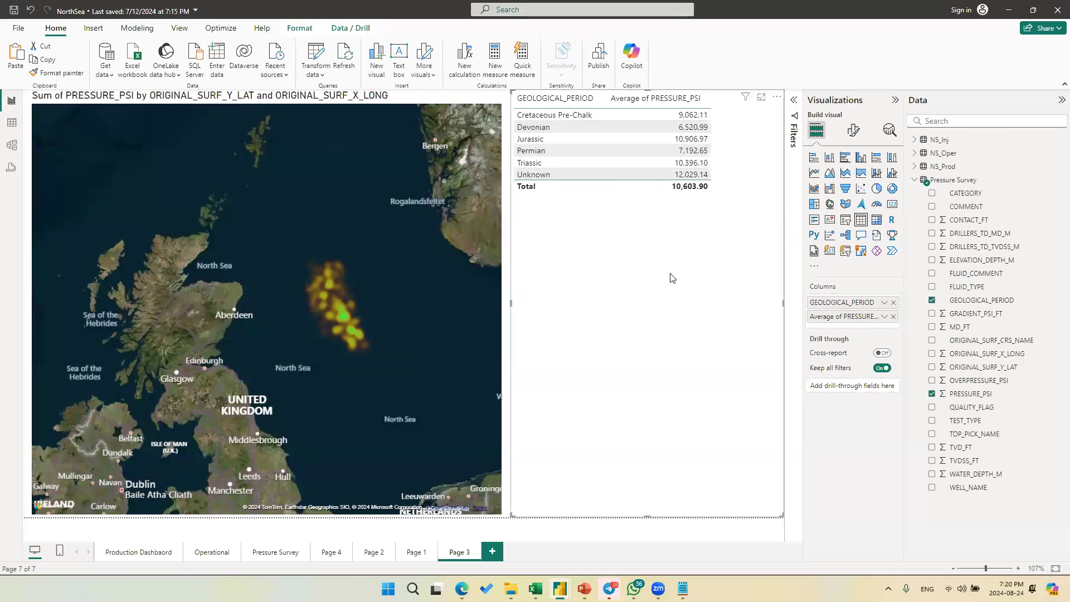
- Shorten the average pressure table and add a second table below it with GEOLOGICAL_PERIOD and unsummarized PRESSURE_PSI
left_click_drag(646, 517, 668, 216)
left_click(764, 256)
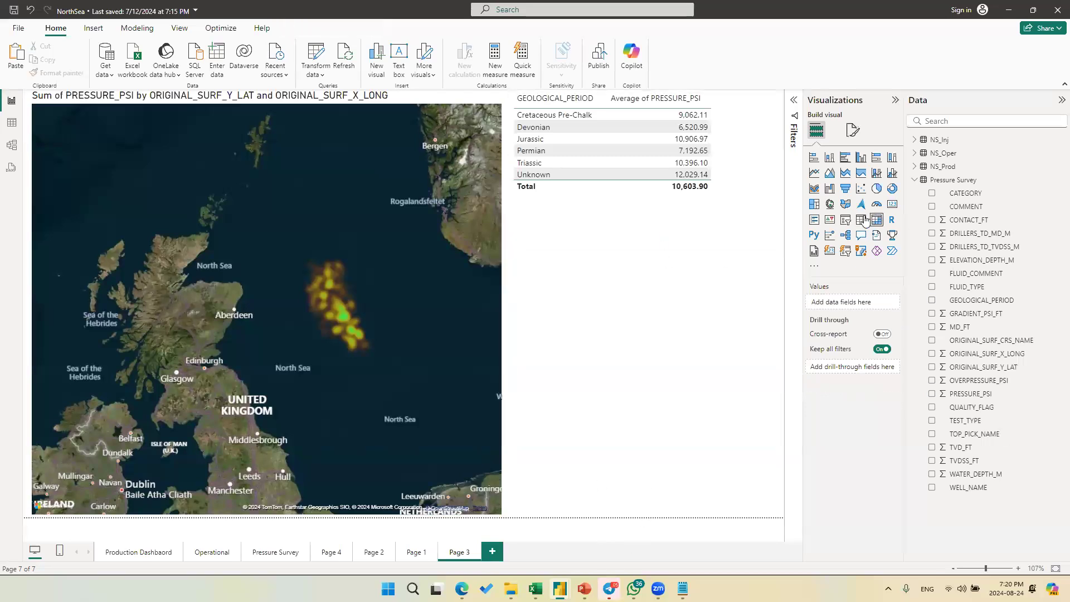
left_click(863, 219)
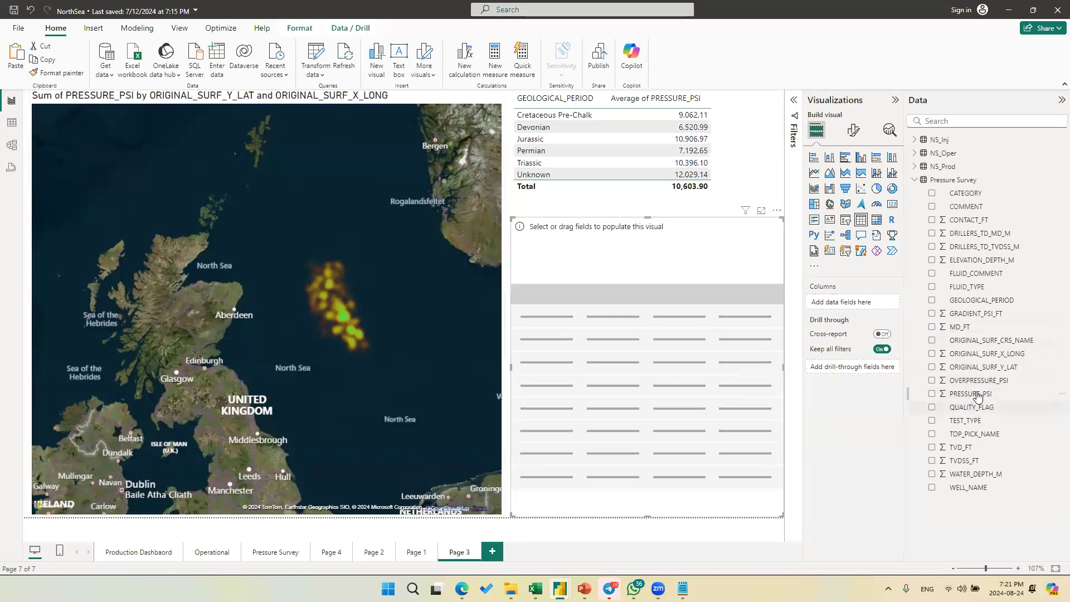
left_click_drag(982, 304, 563, 306)
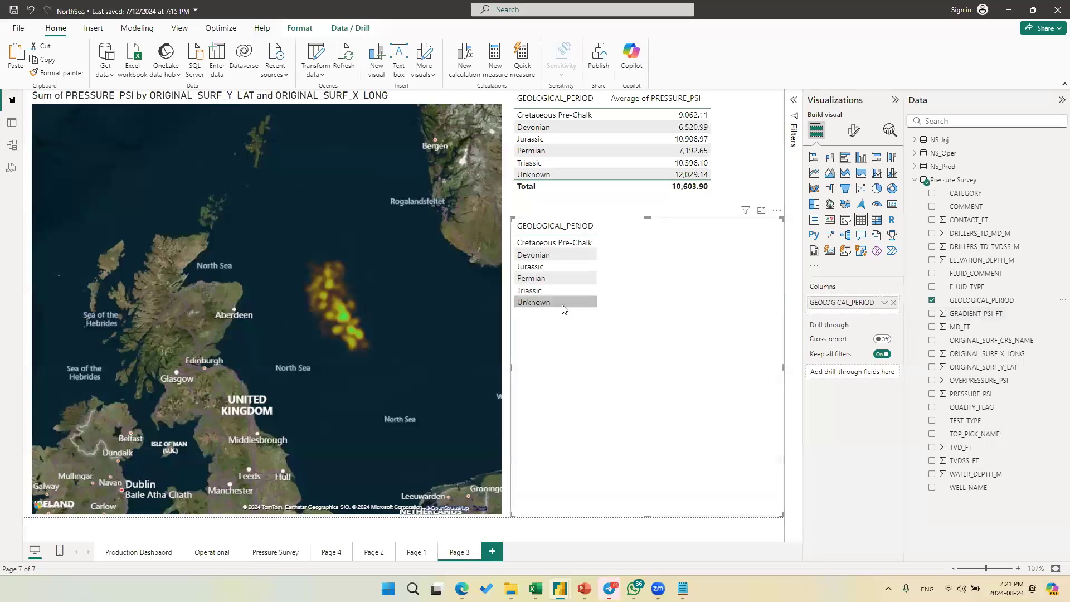
left_click_drag(988, 396, 671, 234)
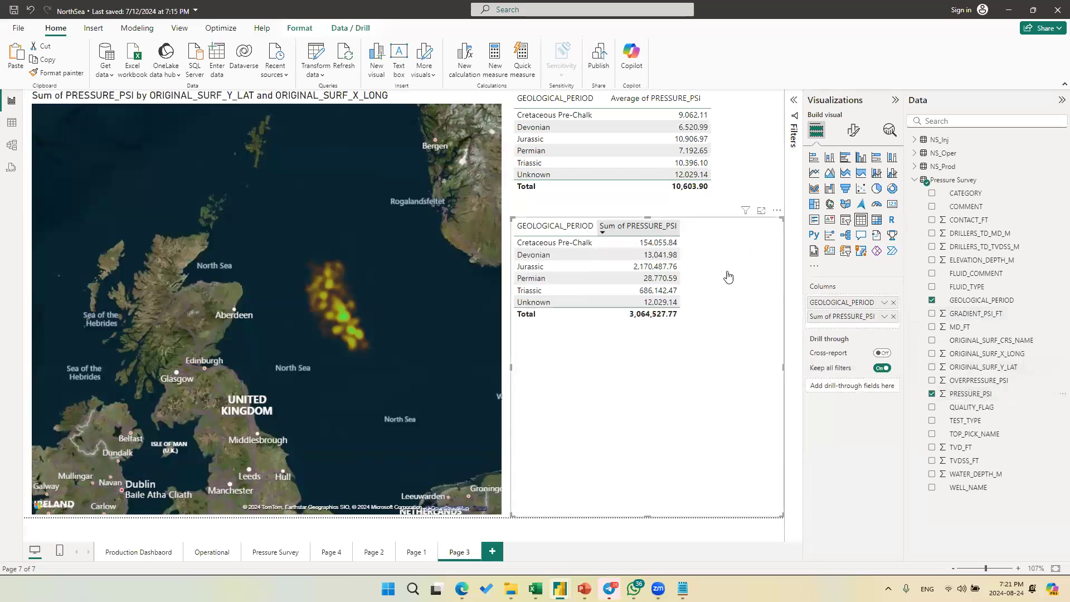
left_click(884, 318)
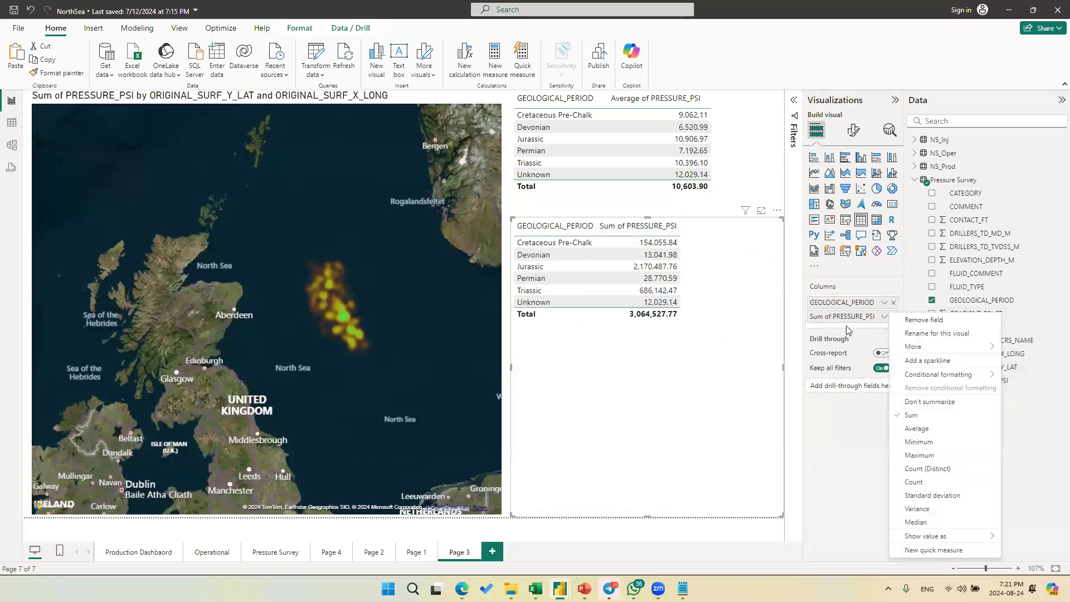
left_click(927, 407)
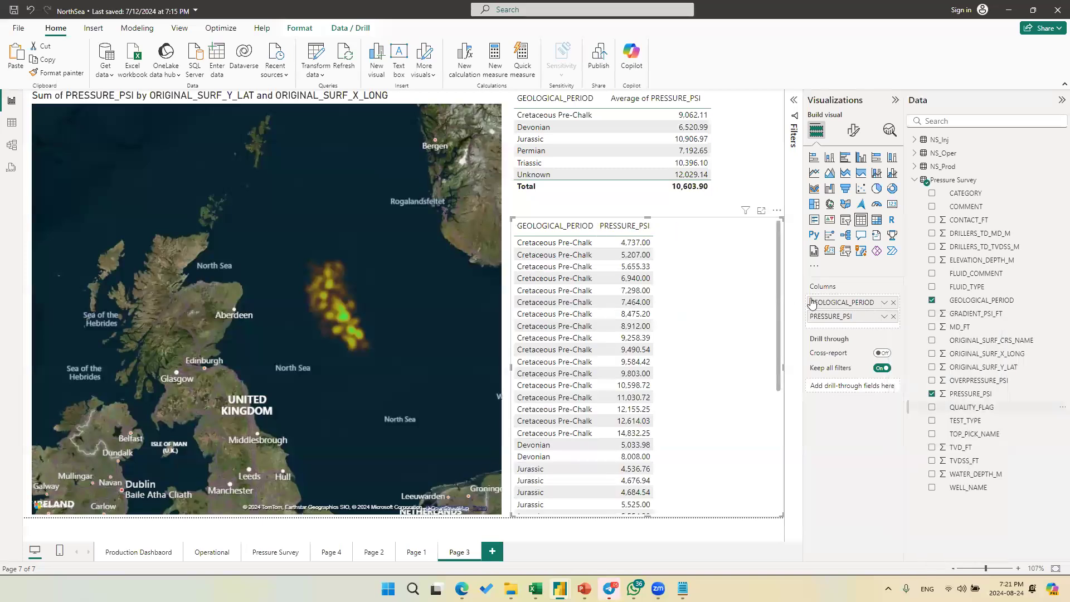
- Cross-filter the map and the pressure values table by the Jurassic, Cretaceous Pre-Chalk, Unknown and Triassic periods in turn
left_click(538, 142)
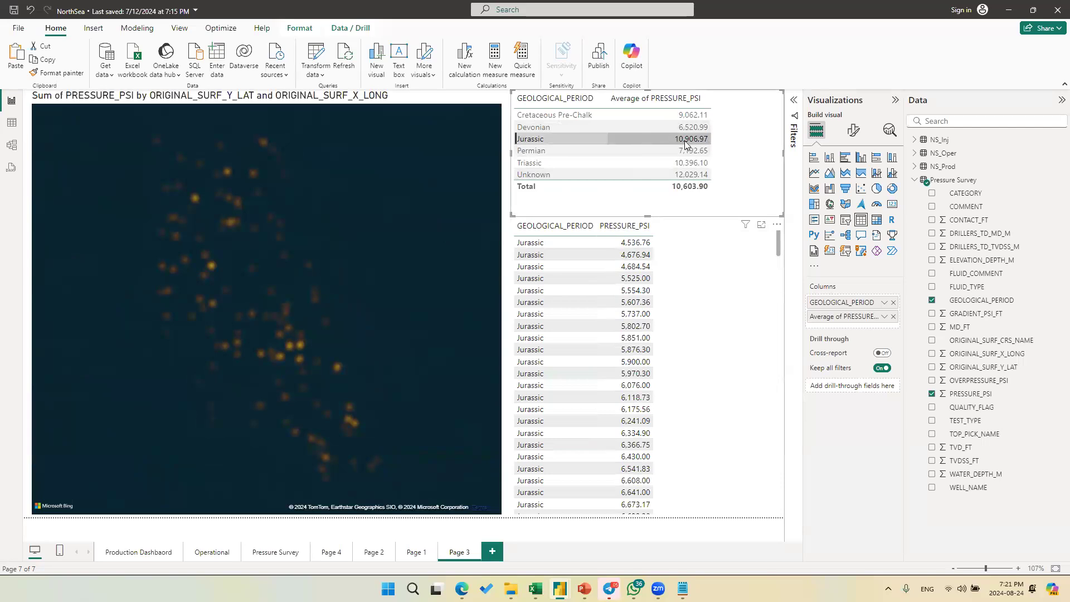
left_click_drag(775, 238, 796, 205)
scroll(779, 303, "down", 15)
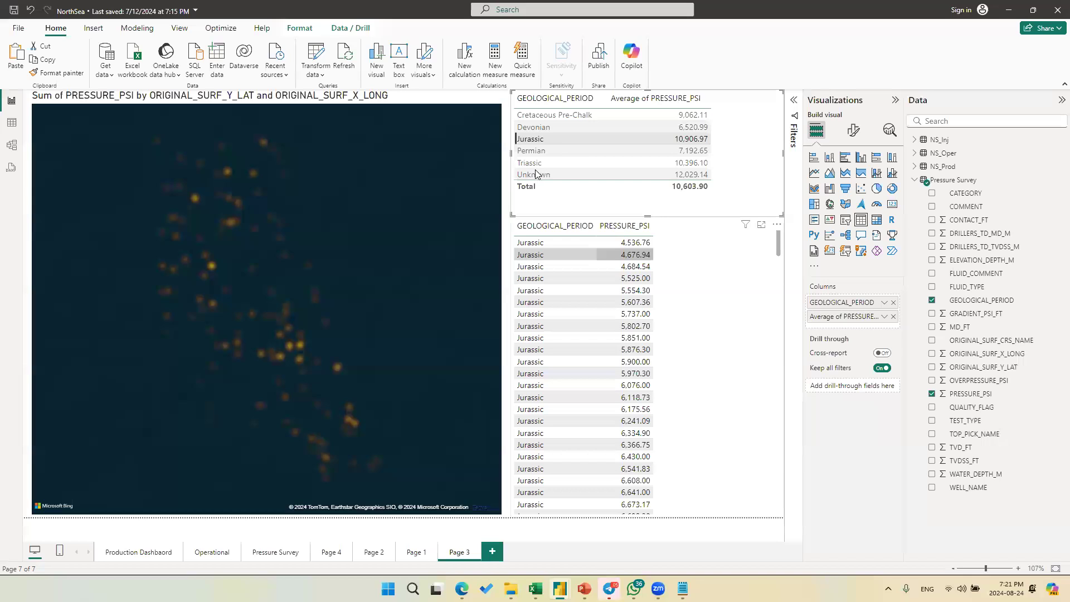
left_click(548, 117)
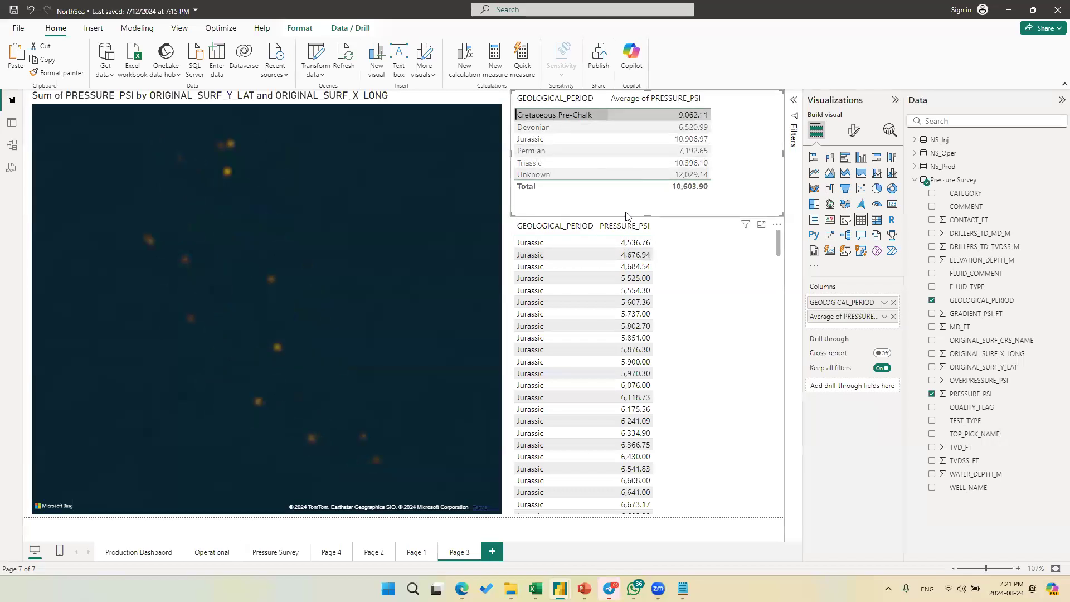
left_click(559, 177)
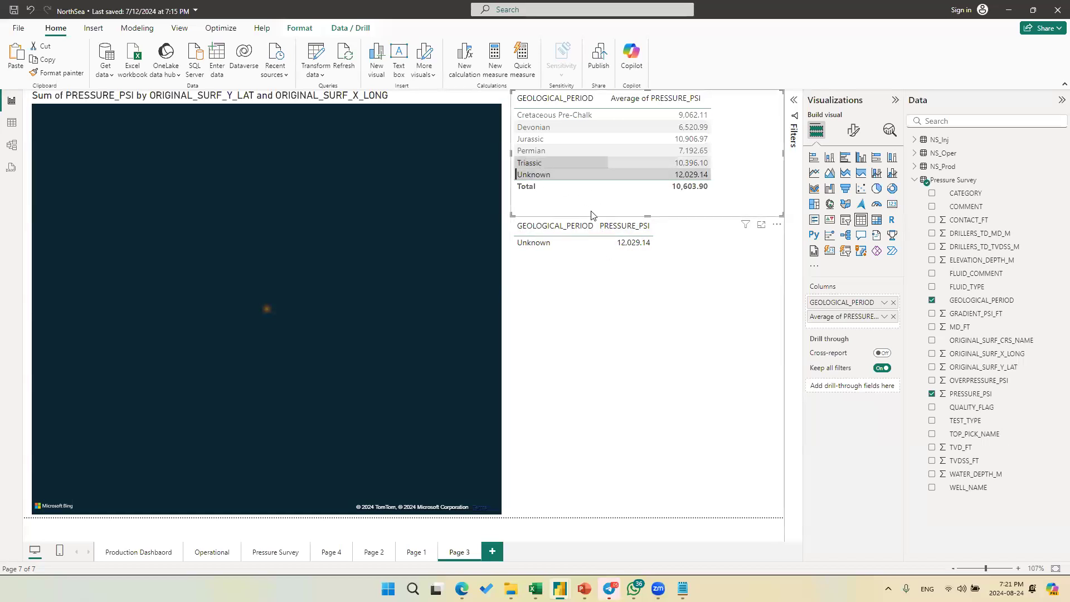
left_click(536, 165)
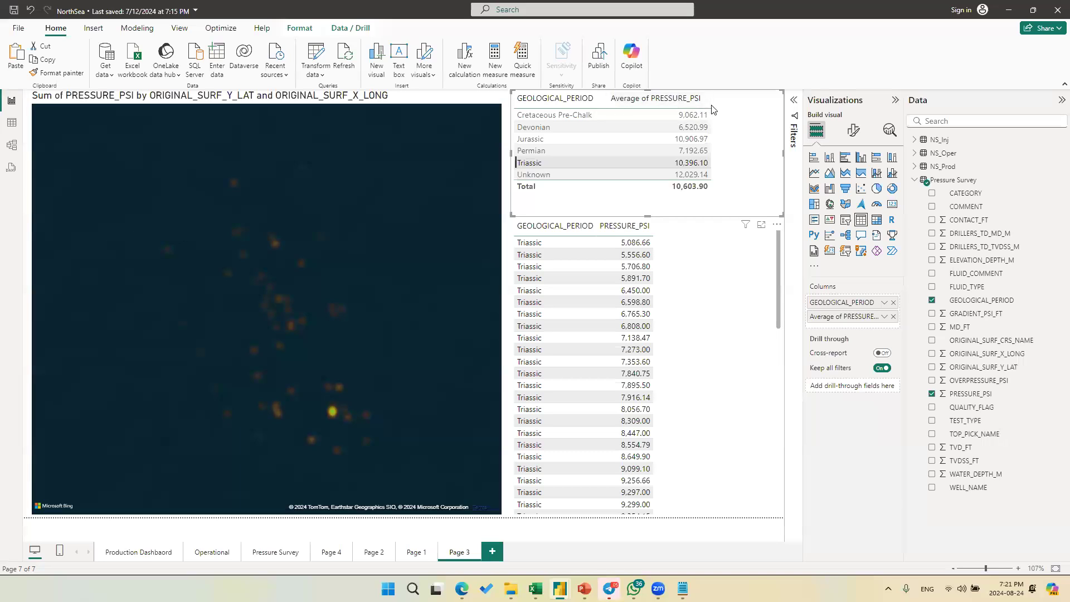
- Add PRESSURE_PSI to the average pressure table a second time, summarized as Maximum
left_click_drag(711, 103, 701, 114)
left_click_drag(968, 395, 856, 329)
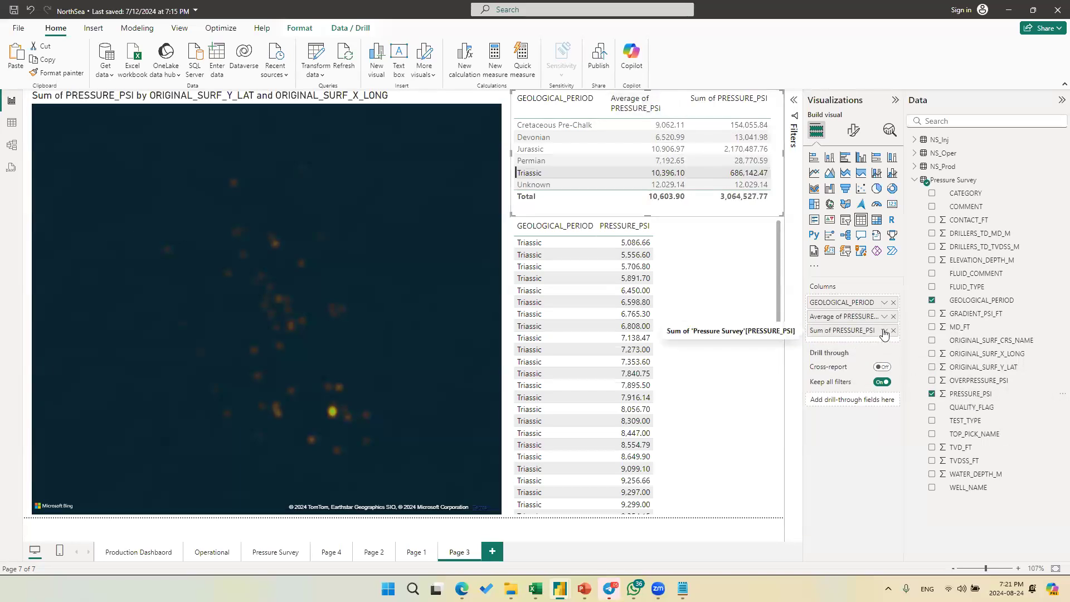
left_click(884, 330)
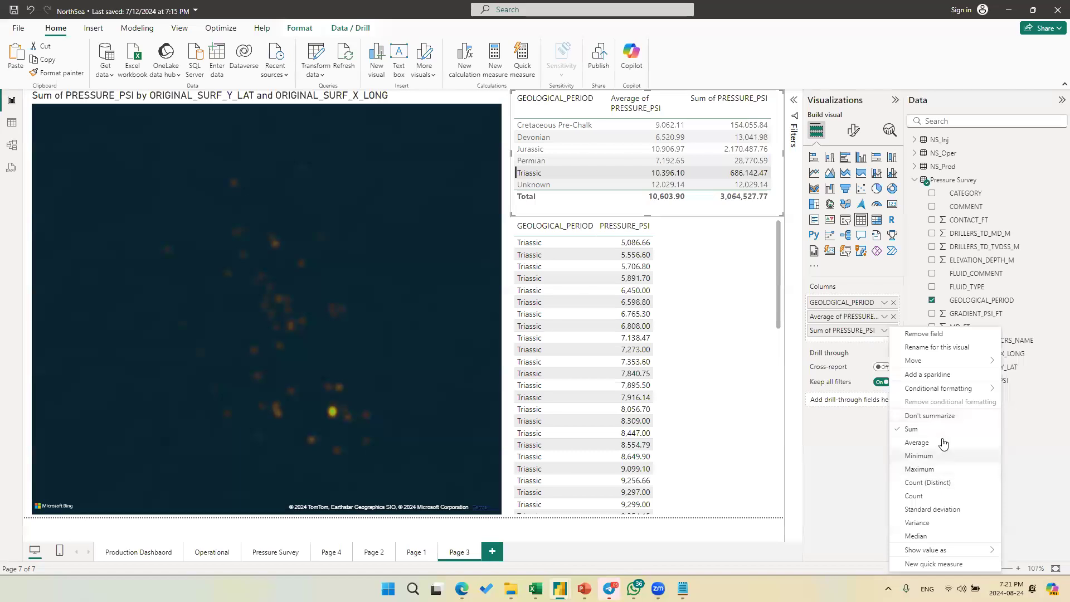
left_click(938, 469)
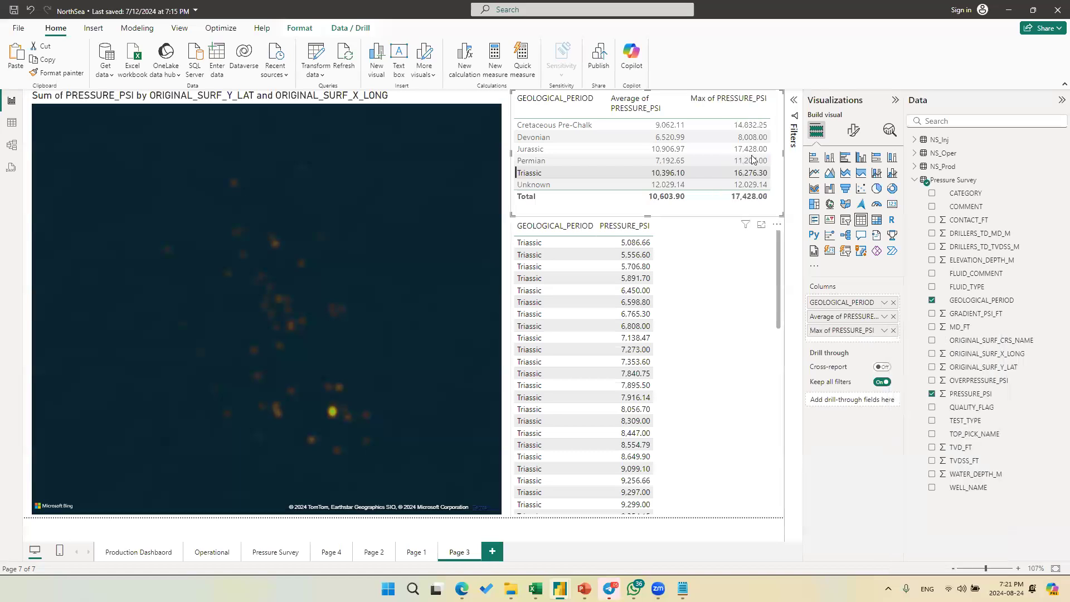
- Cross-filter the page by Cretaceous Pre-Chalk and shorten the pressure values table from its upper edge
left_click(752, 126)
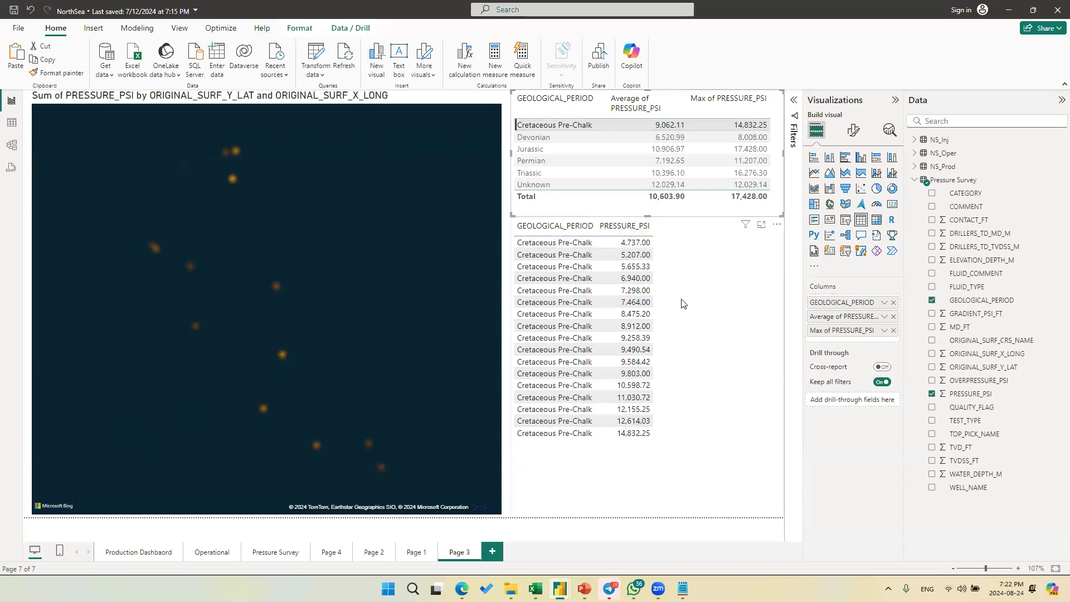
left_click(672, 356)
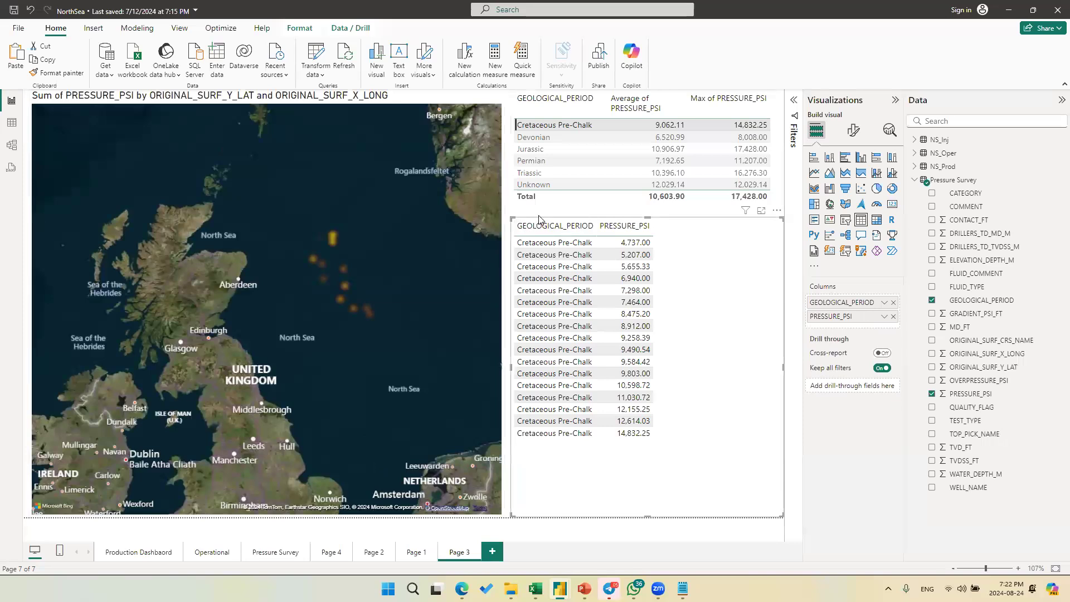
left_click_drag(647, 217, 648, 234)
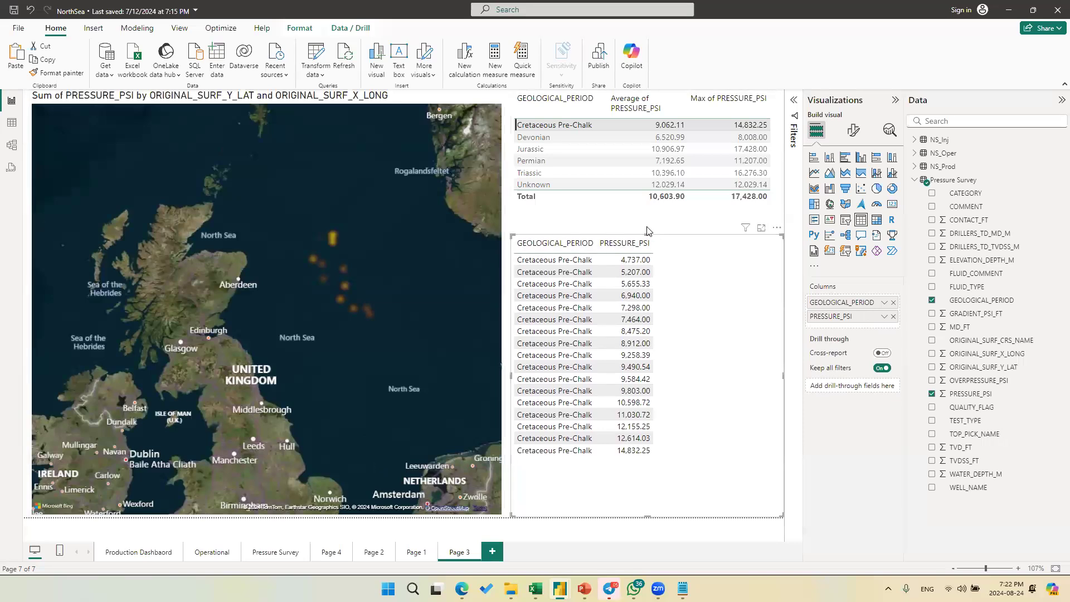
left_click(649, 230)
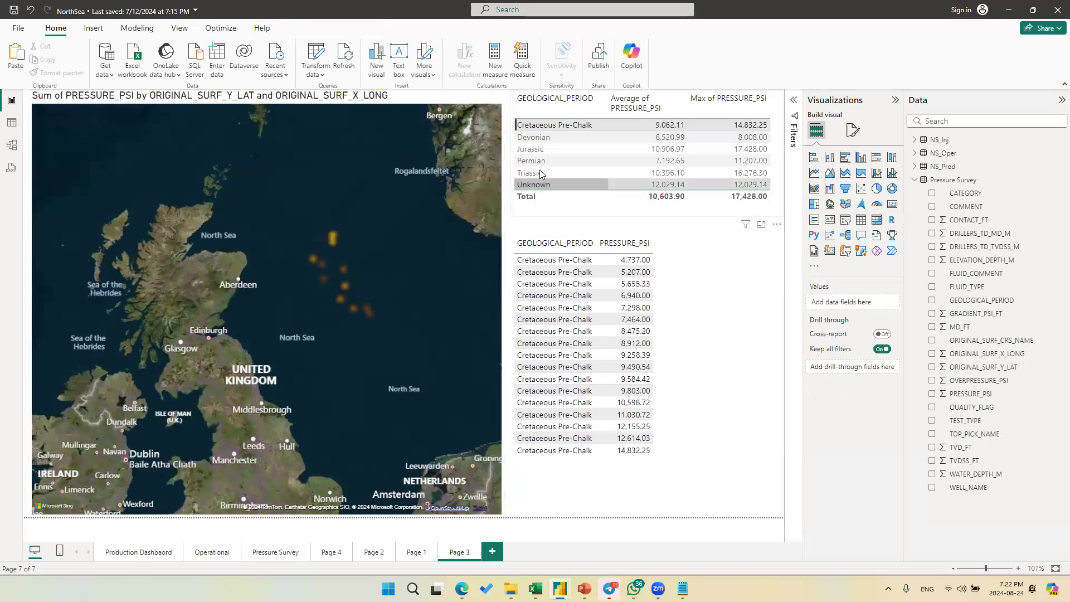